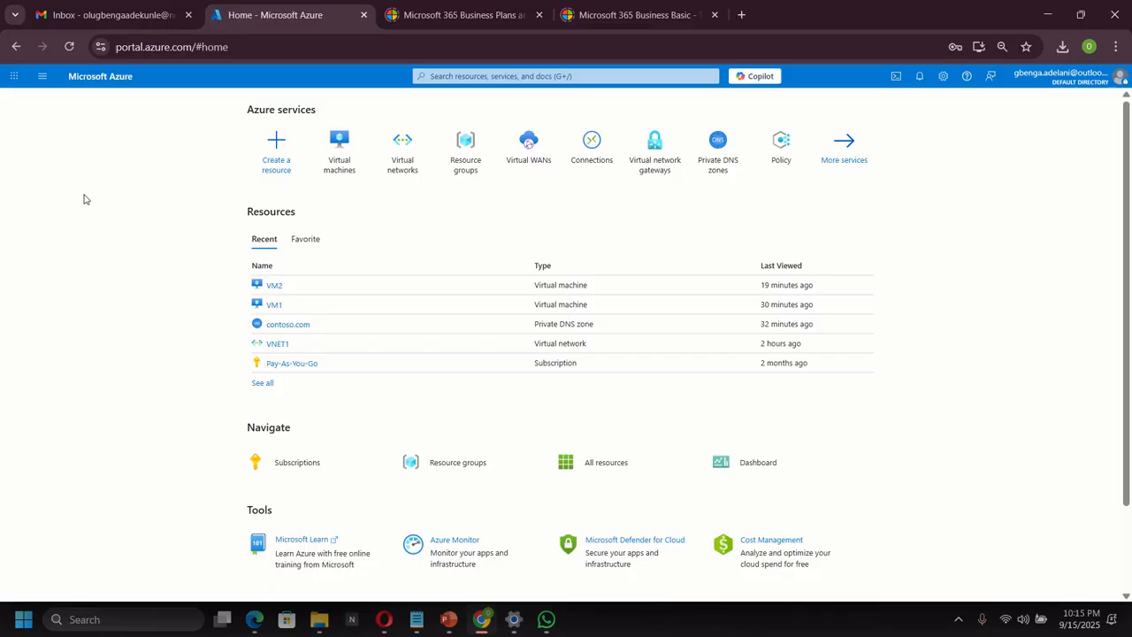
# Create resource group RG1 in East US under Pay-As-You-Go and submit it for review.
pyautogui.click(471, 77)
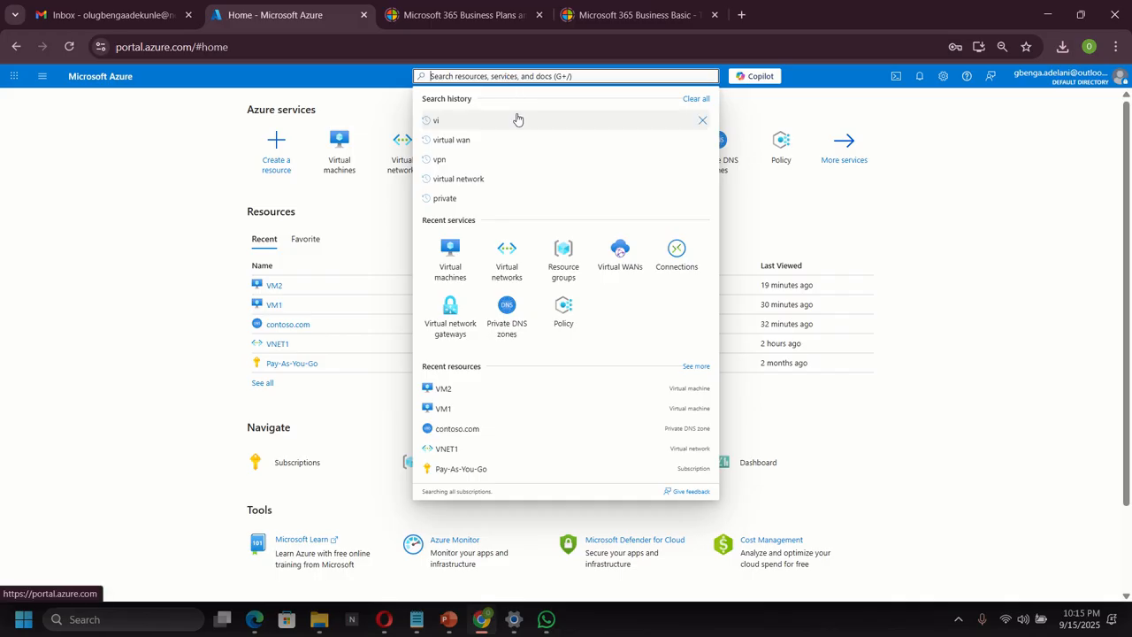
pyautogui.click(570, 267)
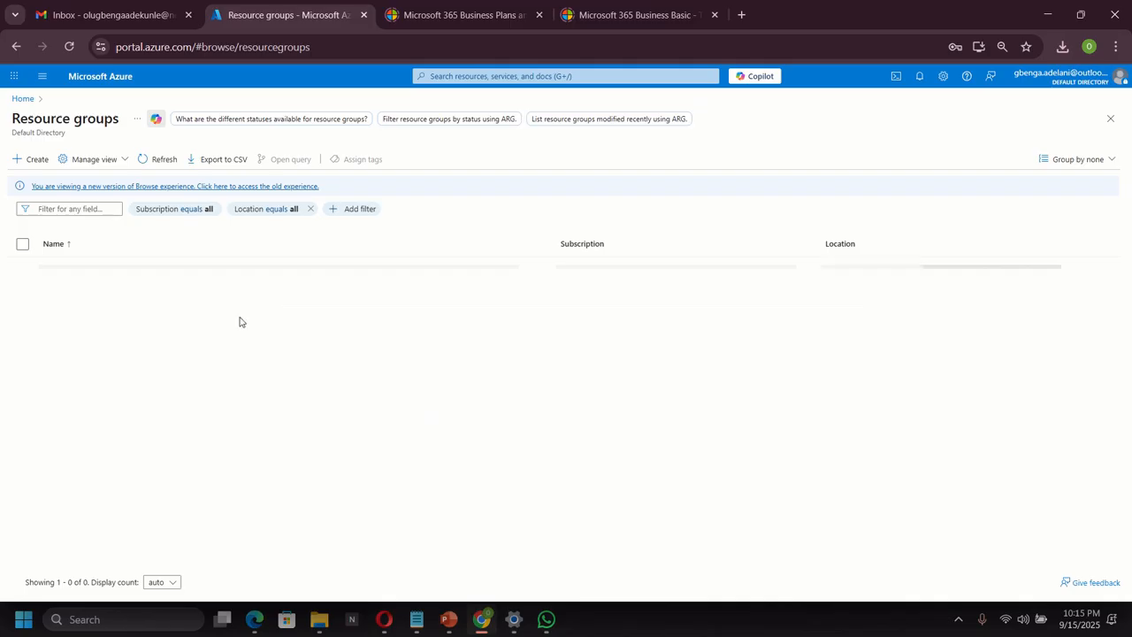
pyautogui.click(27, 158)
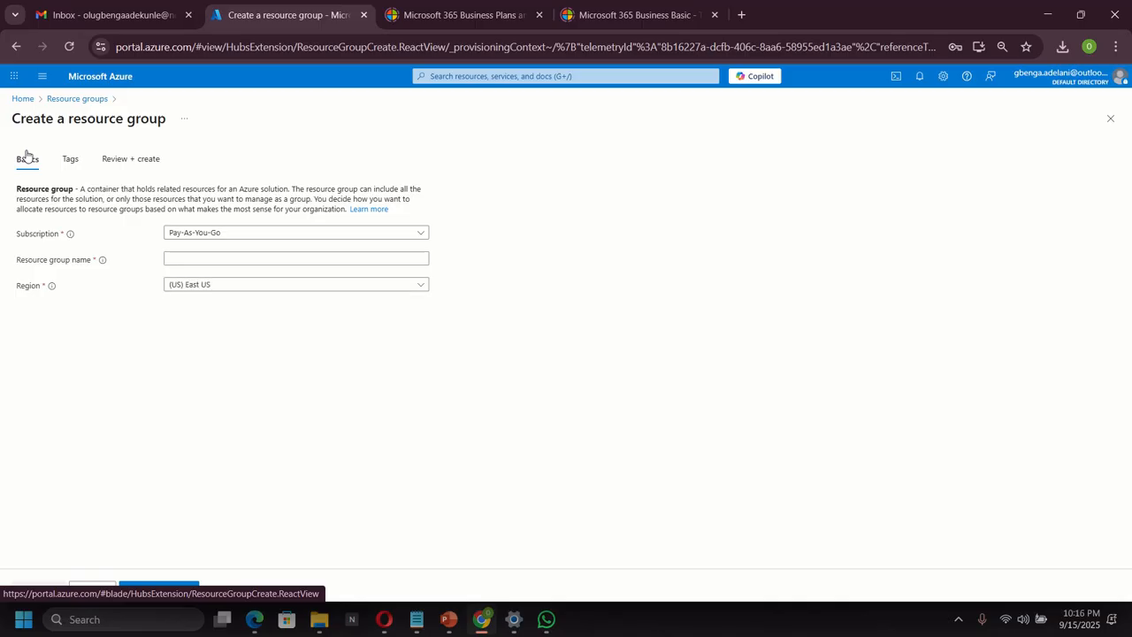
pyautogui.click(227, 259)
pyautogui.write('RG1')
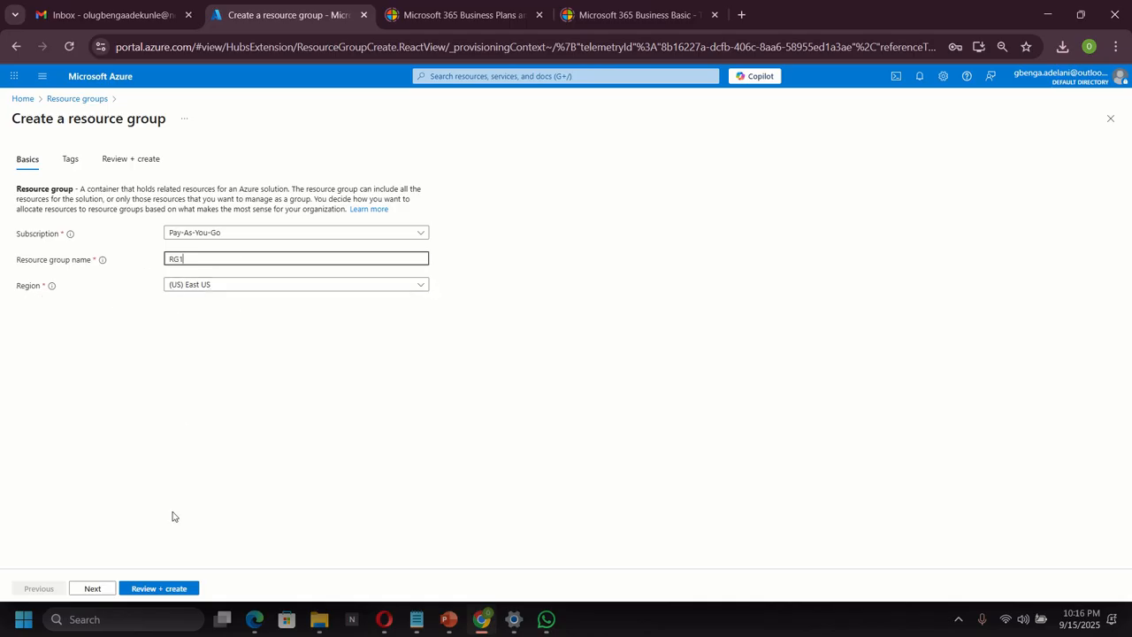
pyautogui.click(173, 590)
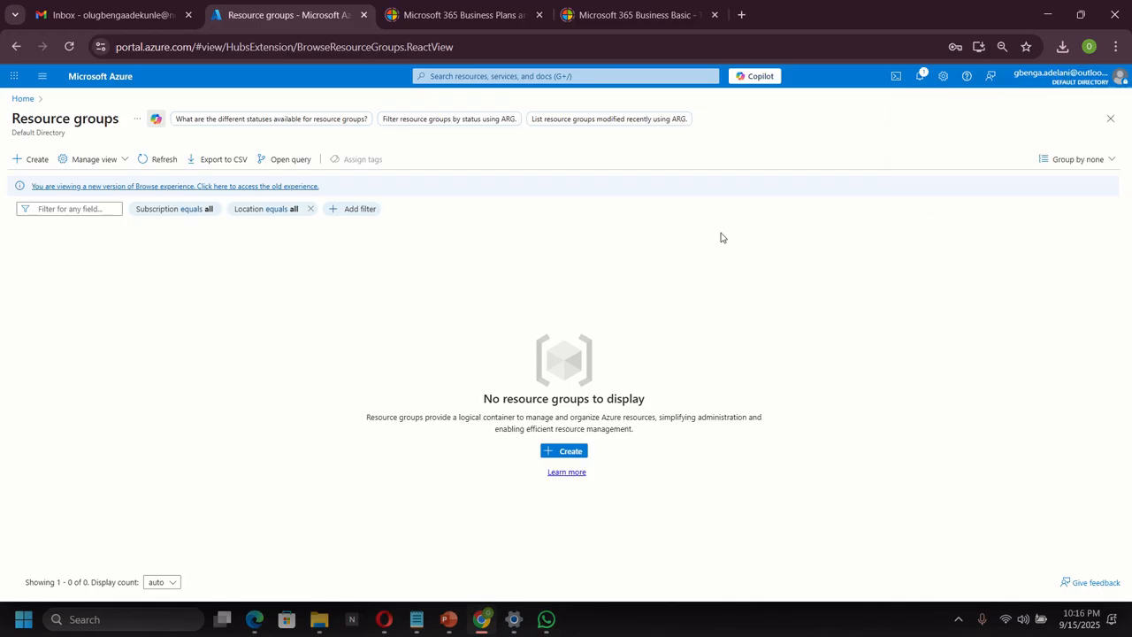
# Begin a new virtual network named VNET1 in RG1, East US, and reach its IP address settings.
pyautogui.click(494, 77)
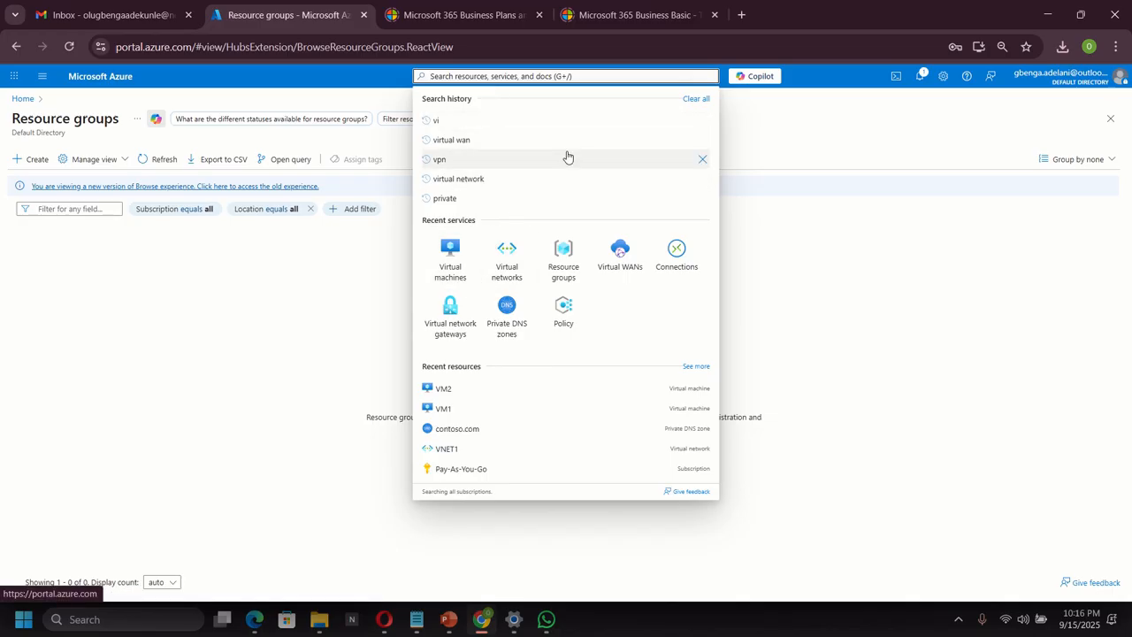
pyautogui.click(512, 270)
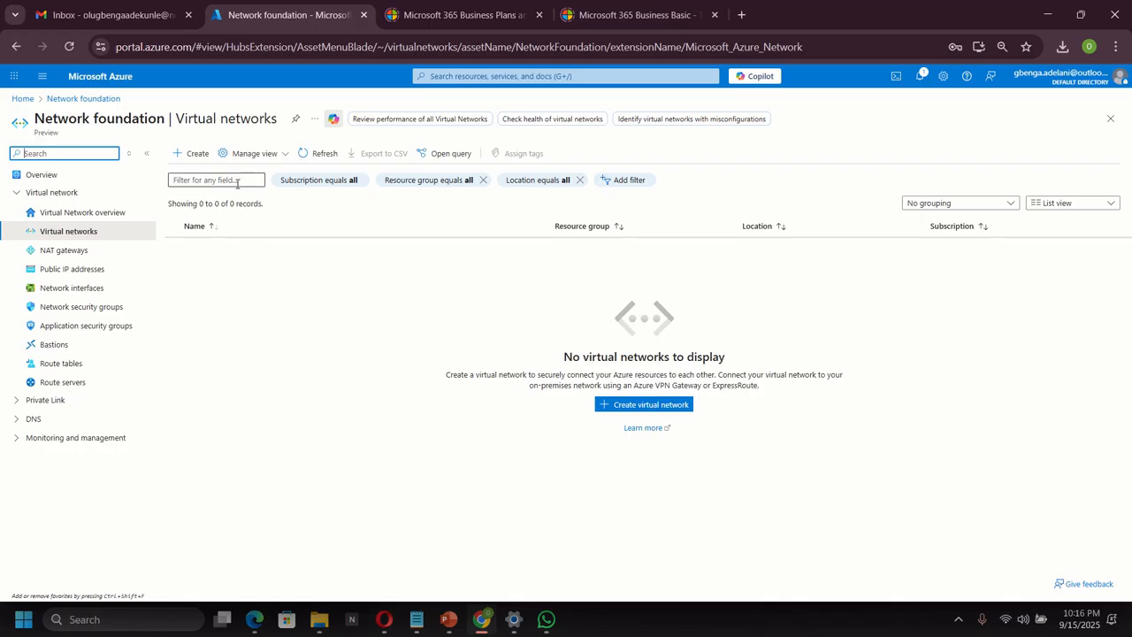
pyautogui.click(198, 156)
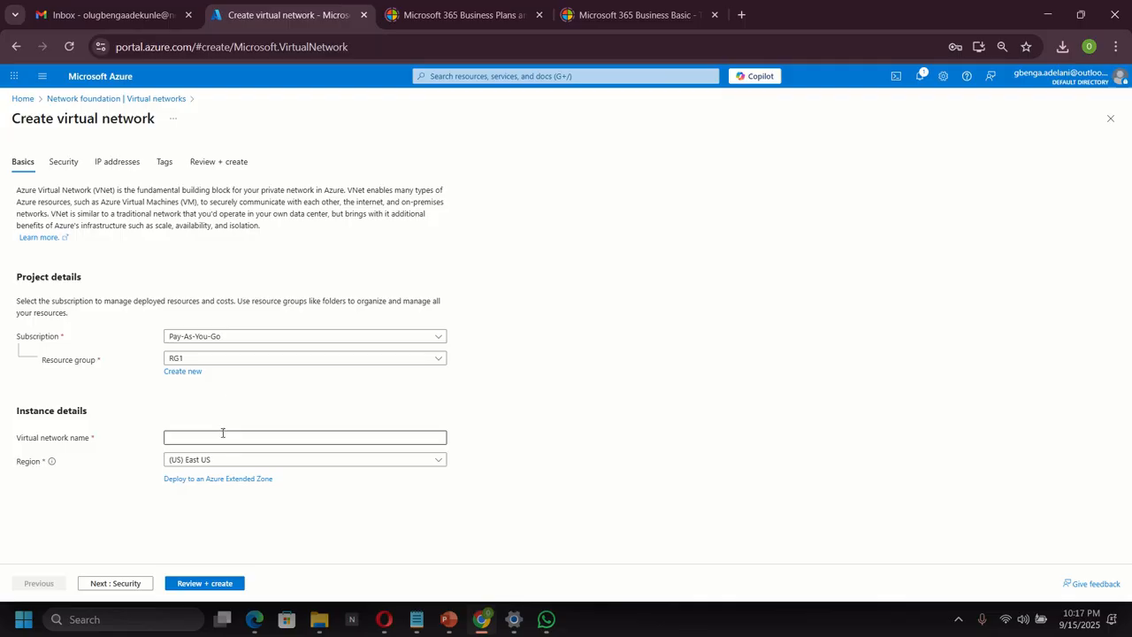
pyautogui.click(222, 433)
pyautogui.write('VNET1')
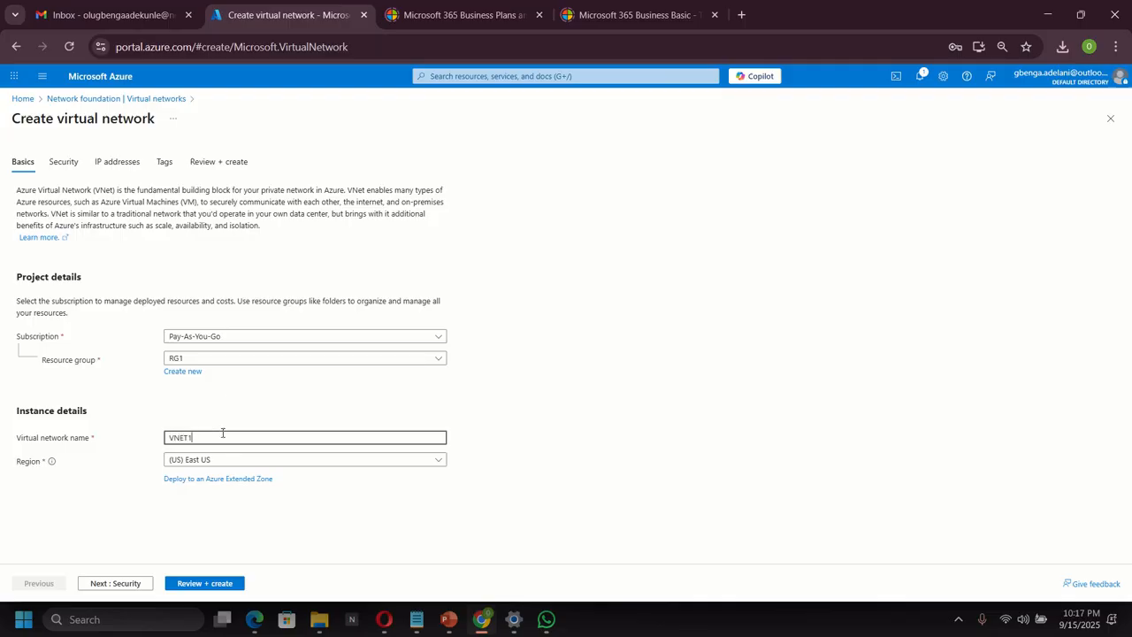
pyautogui.click(109, 165)
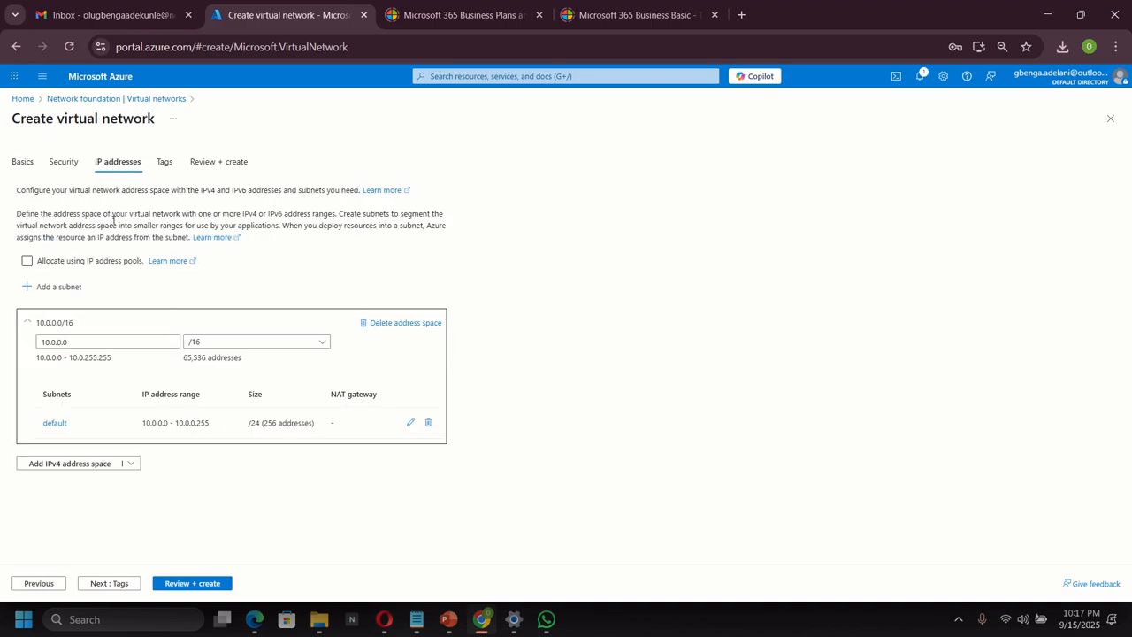
# Change VNET1's address space to 10.20.0.0/16 and run validation.
pyautogui.click(51, 341)
pyautogui.write('2')
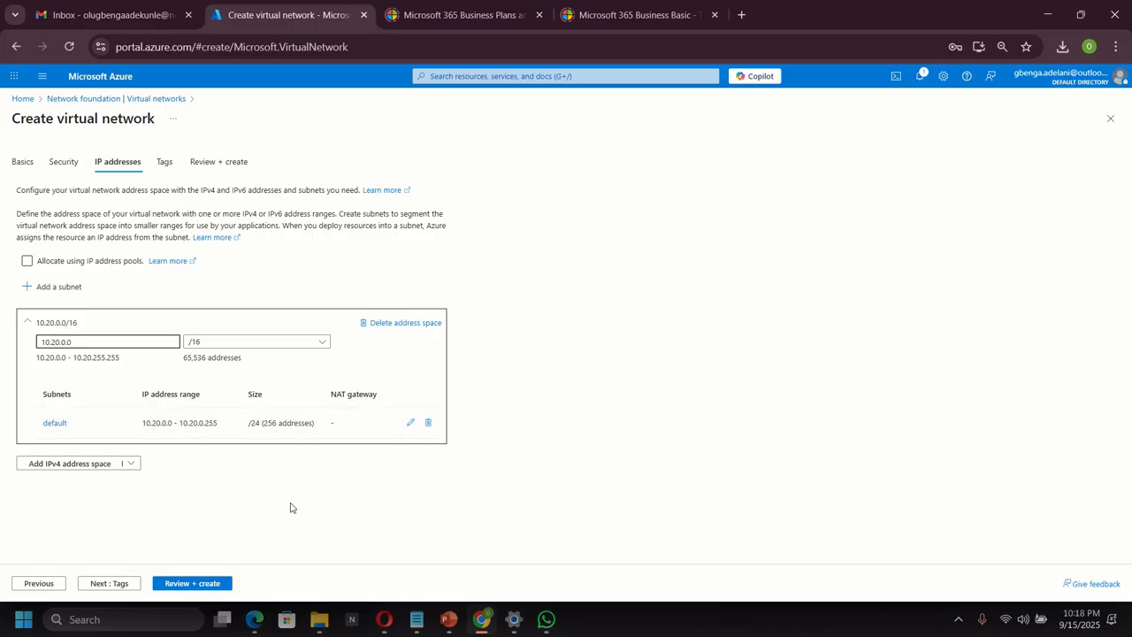
pyautogui.click(183, 584)
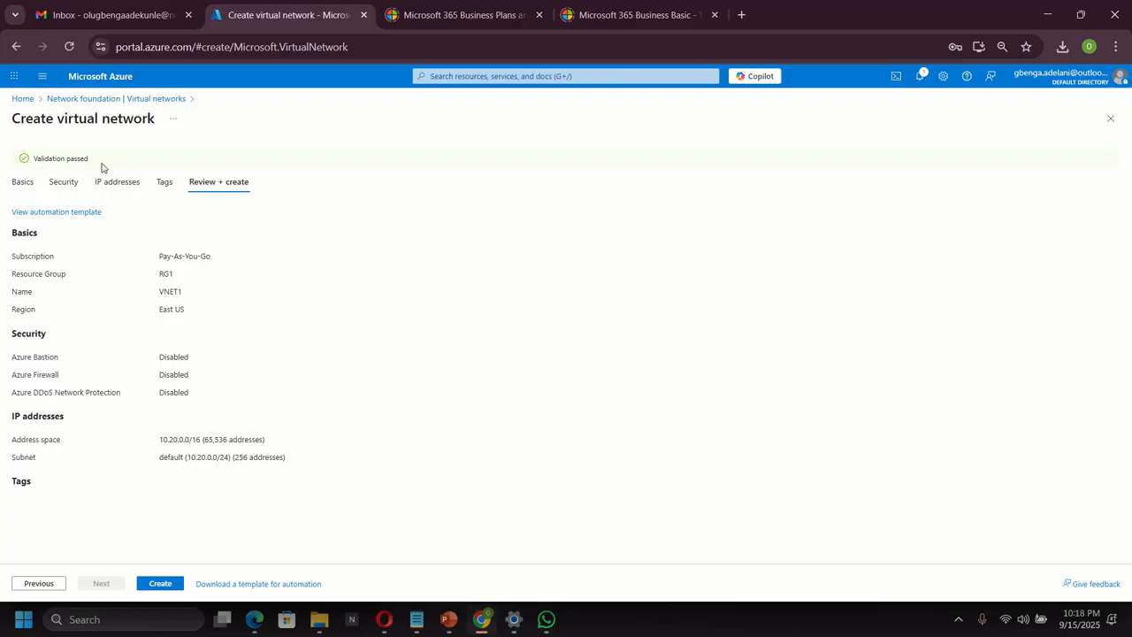
# Create VNET1 in RG1 and wait for the deployment to succeed.
pyautogui.click(160, 583)
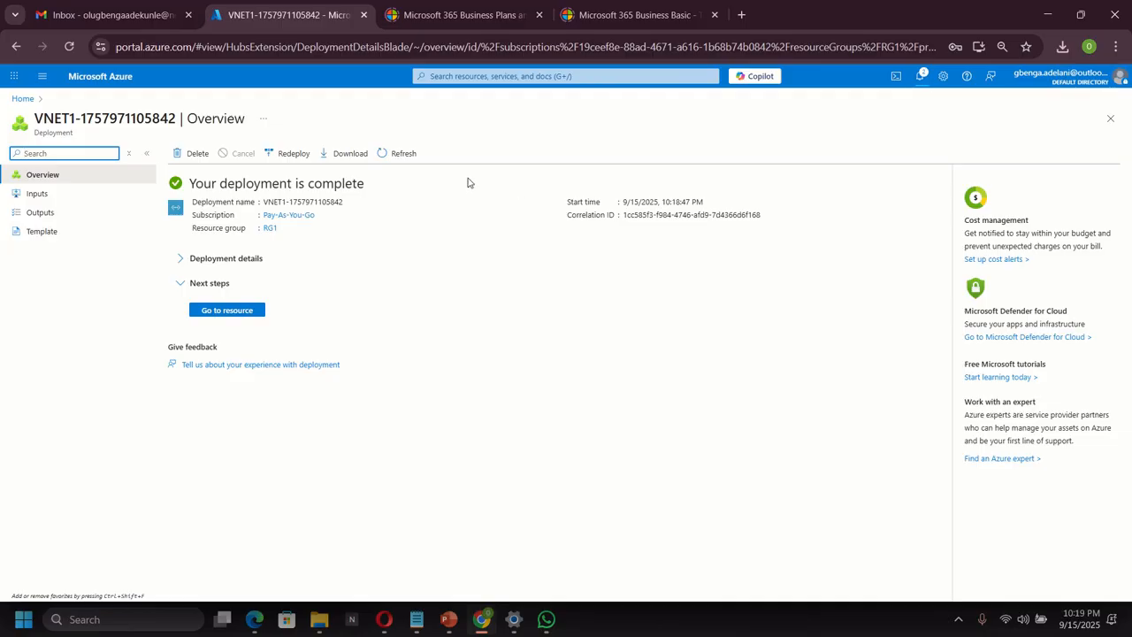
pyautogui.click(432, 76)
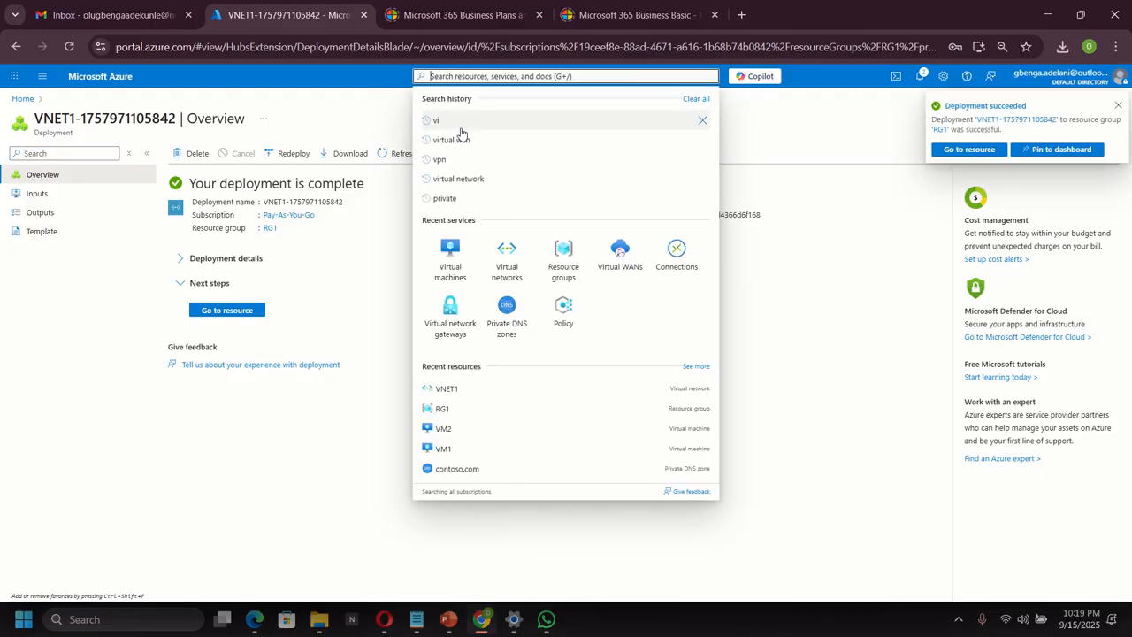
# Open the empty Private DNS zones list and dismiss the deployment-succeeded notification.
pyautogui.click(508, 327)
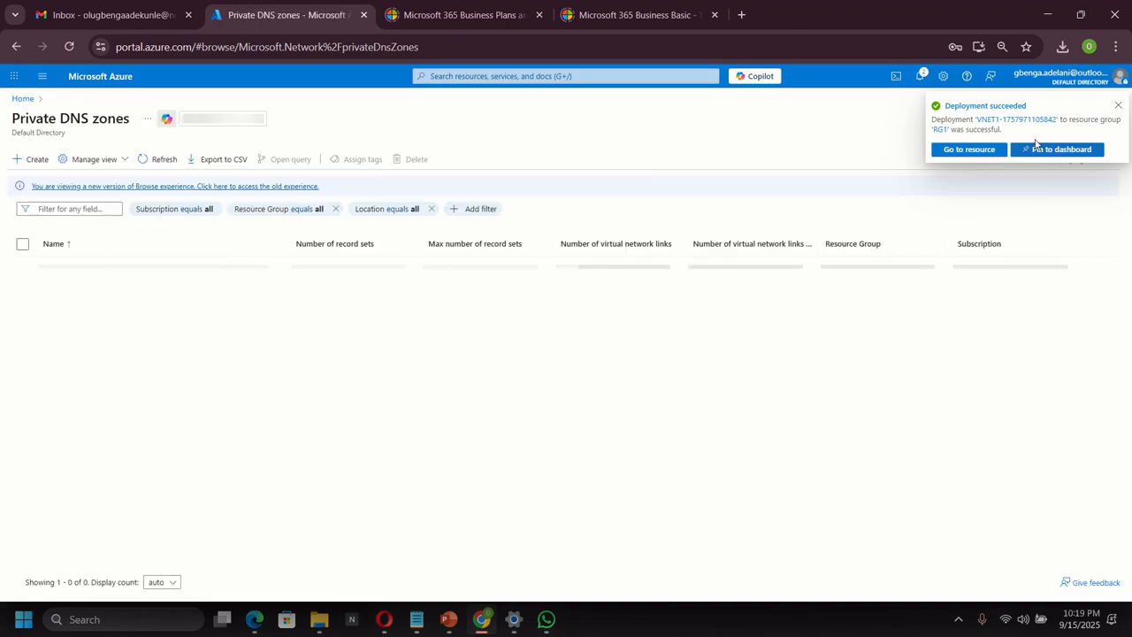
pyautogui.click(1119, 106)
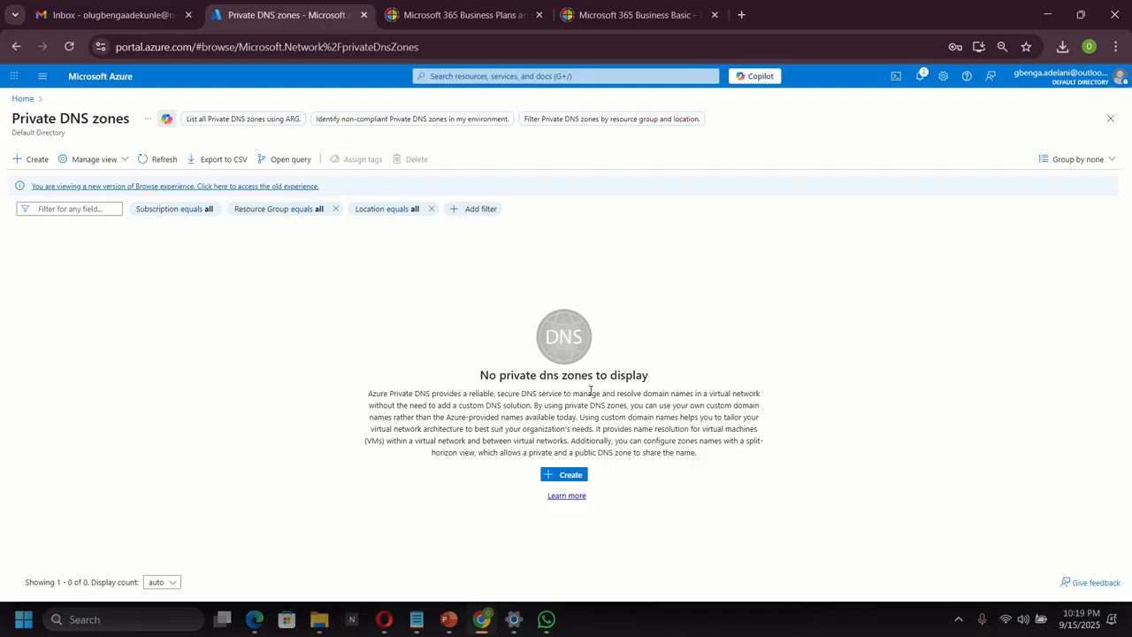
# Create a private DNS zone named contoso.com in NetworkWatcherRG through Review + create.
pyautogui.click(32, 165)
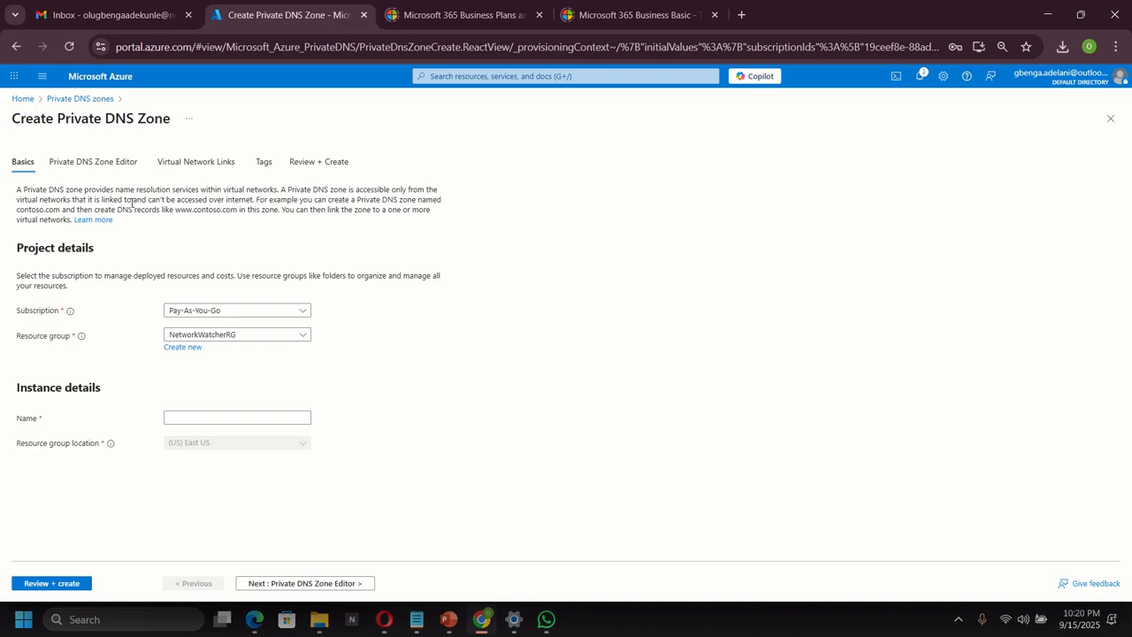
pyautogui.click(234, 418)
pyautogui.click(234, 418)
pyautogui.write('contoso.com')
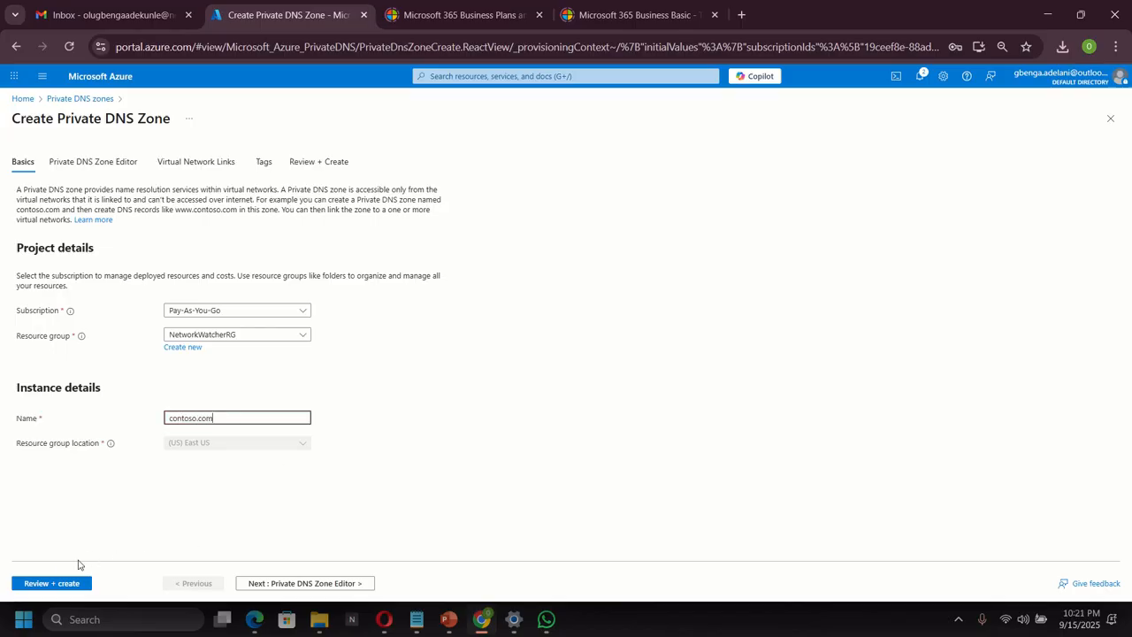
pyautogui.click(51, 584)
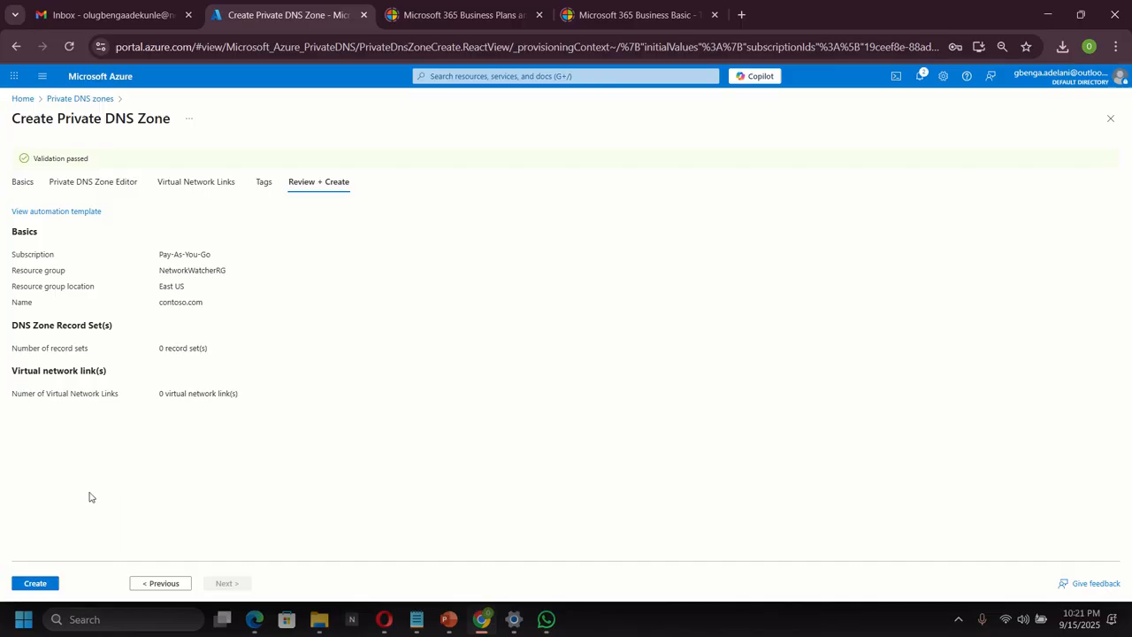
pyautogui.click(34, 584)
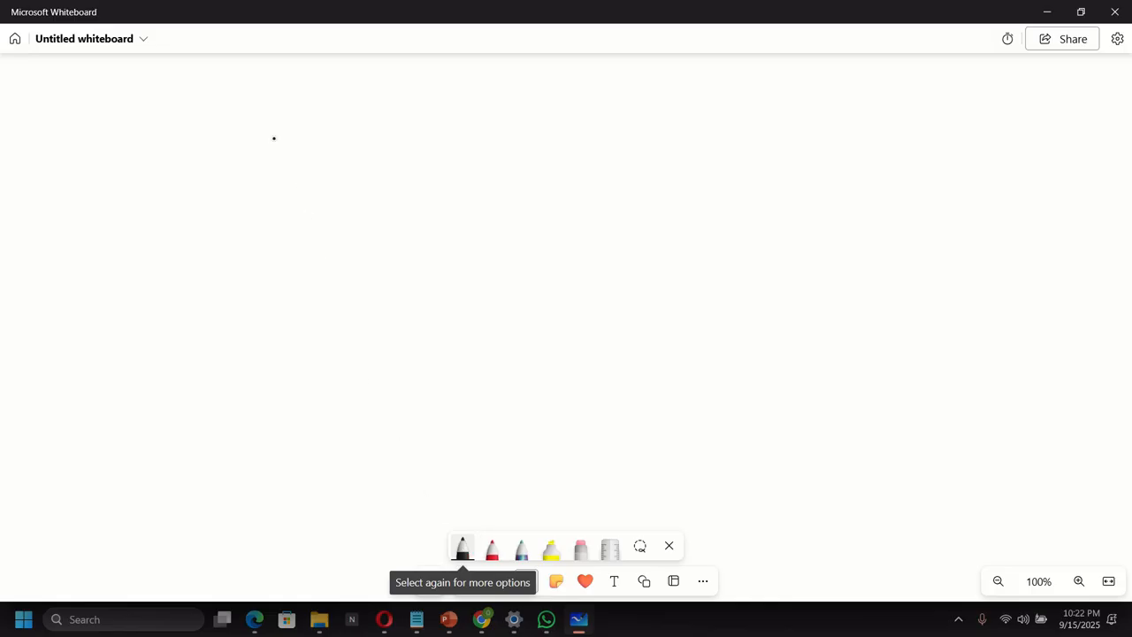
# Draw a tall black-pen rectangle with an arch over its top edge.
pyautogui.moveTo(279, 130); pyautogui.dragTo(278, 311)
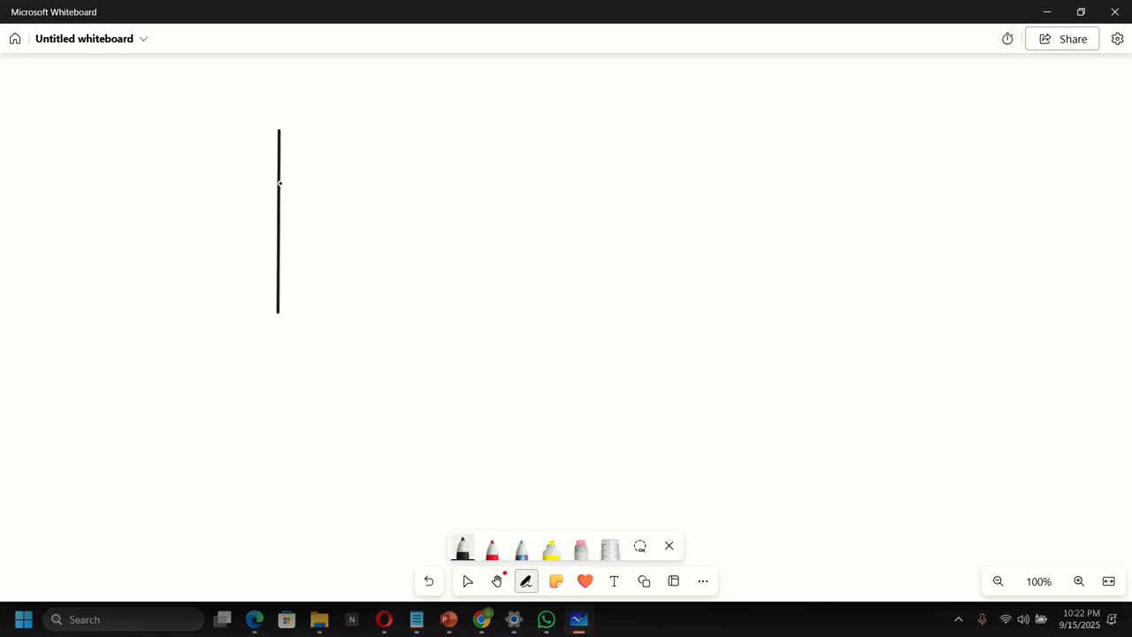
pyautogui.moveTo(278, 129)
pyautogui.mouseDown()
pyautogui.moveTo(421, 127)
pyautogui.moveTo(428, 304)
pyautogui.mouseUp()
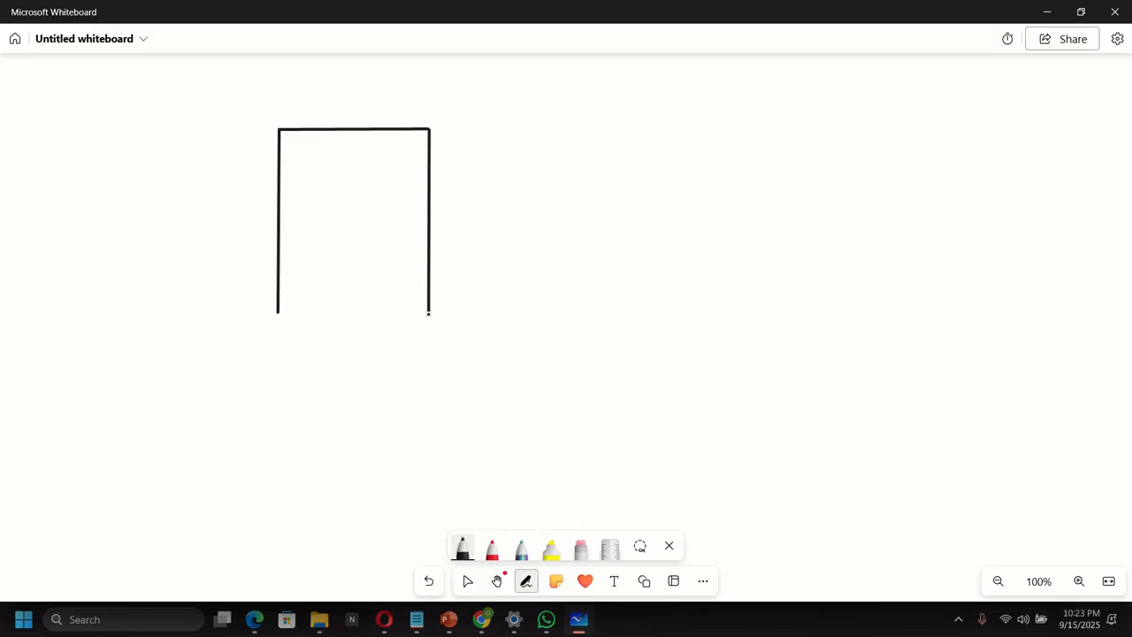
pyautogui.moveTo(277, 310); pyautogui.dragTo(430, 312)
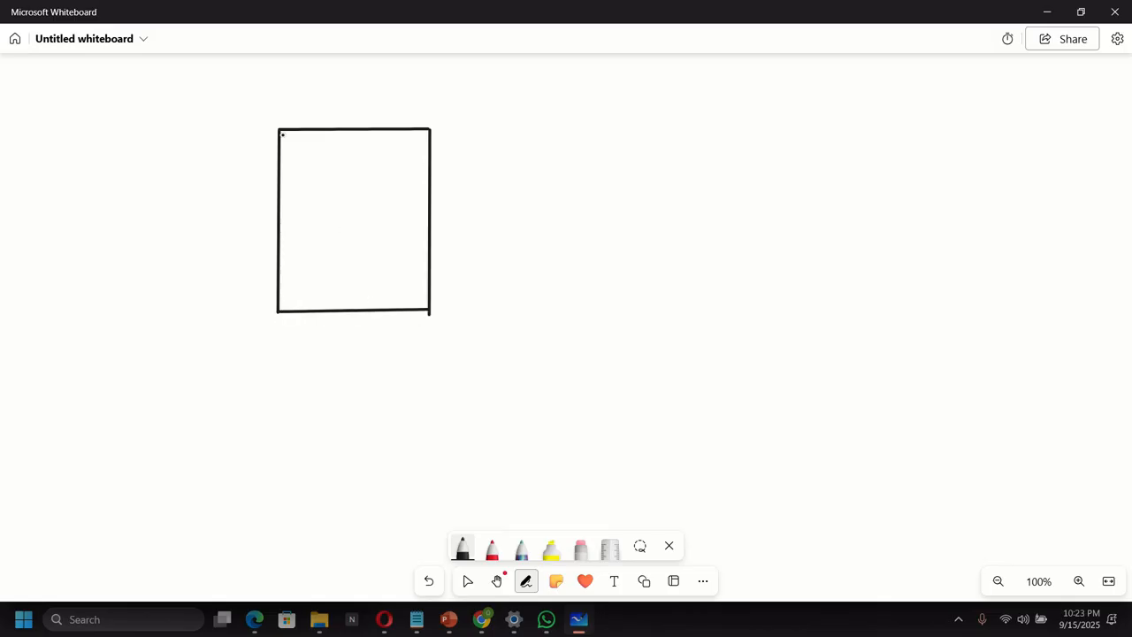
pyautogui.moveTo(281, 128)
pyautogui.mouseDown()
pyautogui.moveTo(357, 101)
pyautogui.moveTo(405, 107)
pyautogui.moveTo(429, 127)
pyautogui.mouseUp()
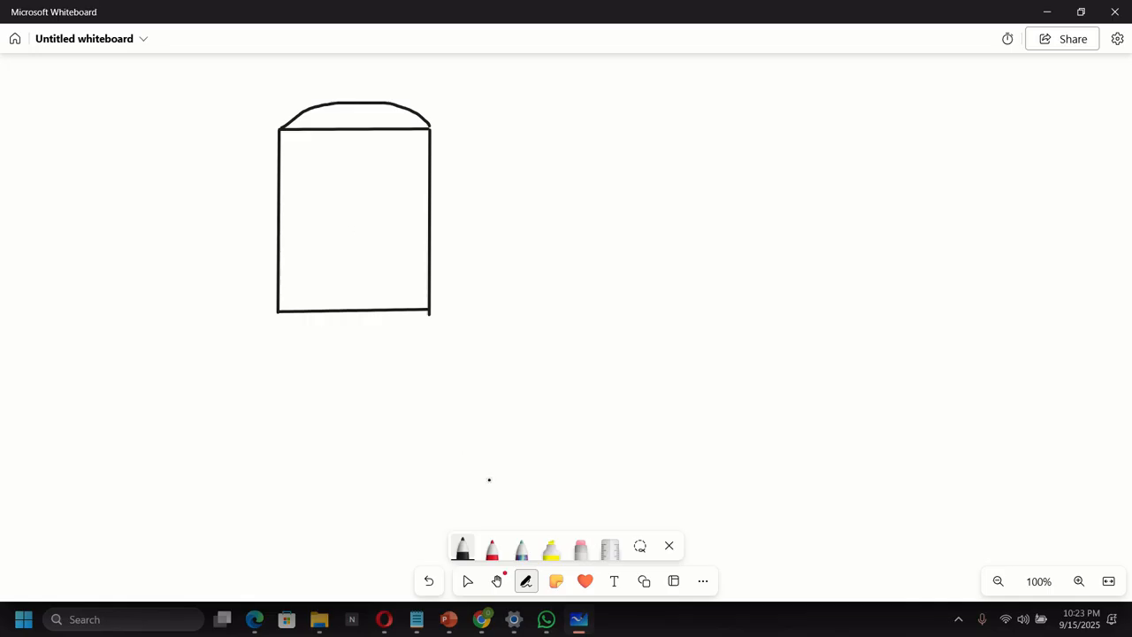
# Label the box's arch with the text VNET1.
pyautogui.click(617, 582)
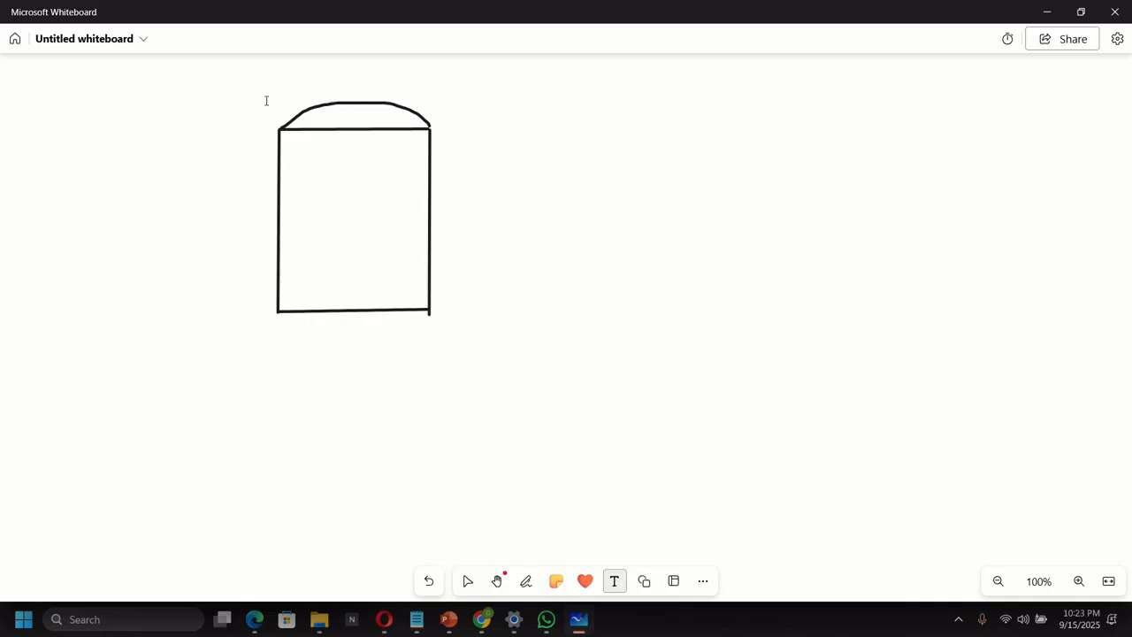
pyautogui.click(304, 119)
pyautogui.write('V')
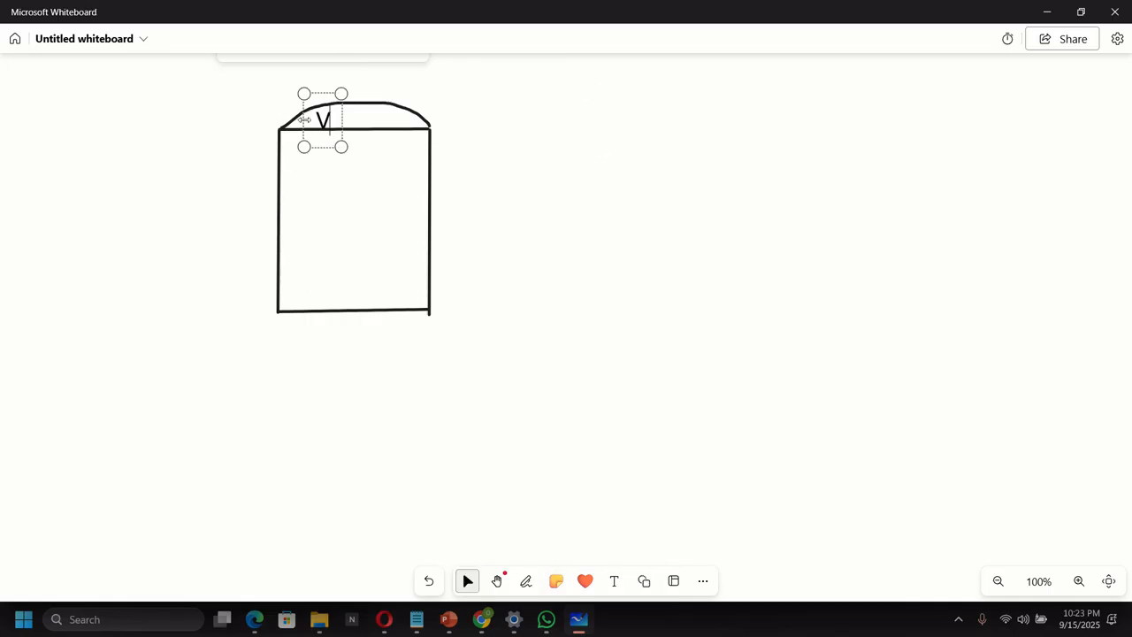
pyautogui.write('NET1')
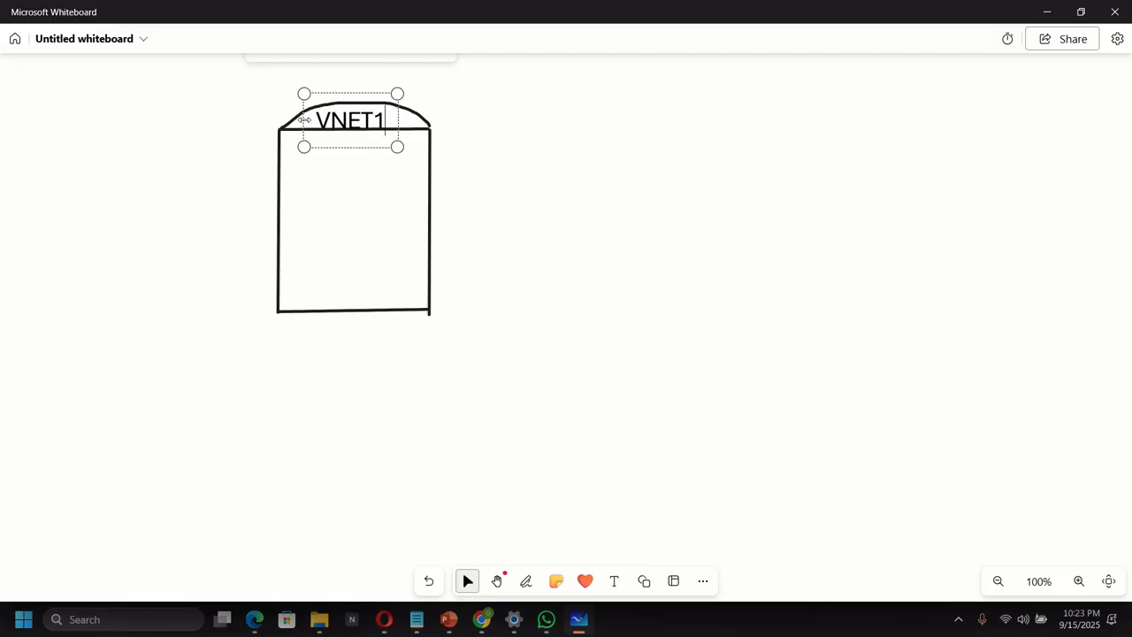
pyautogui.click(464, 384)
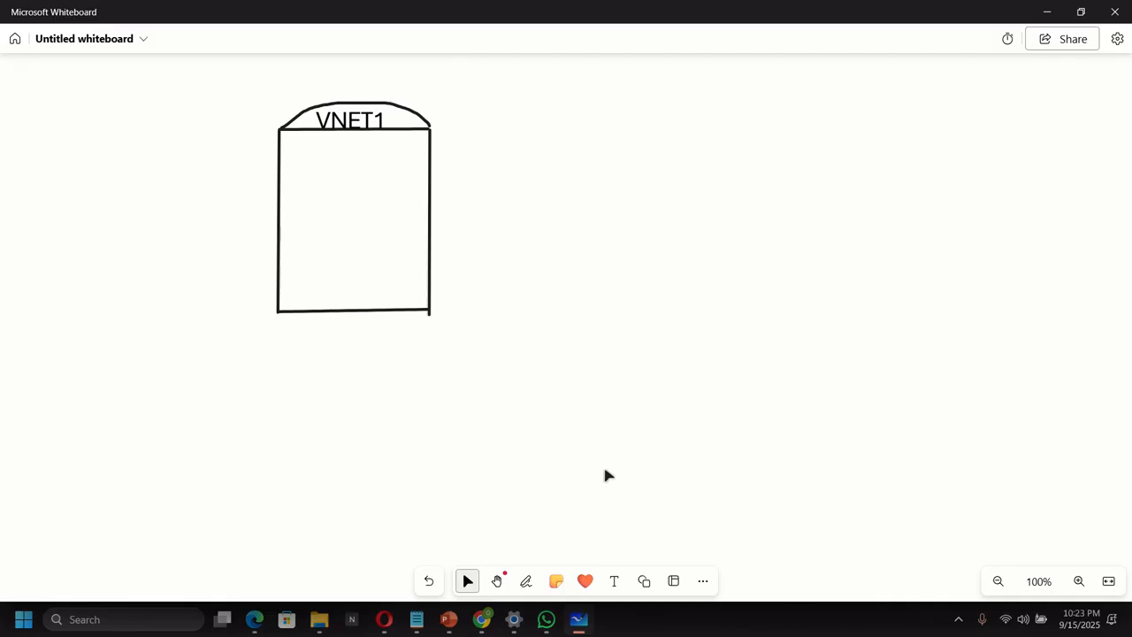
# Add the subnet name 'default' inside the VNET1 box.
pyautogui.click(614, 581)
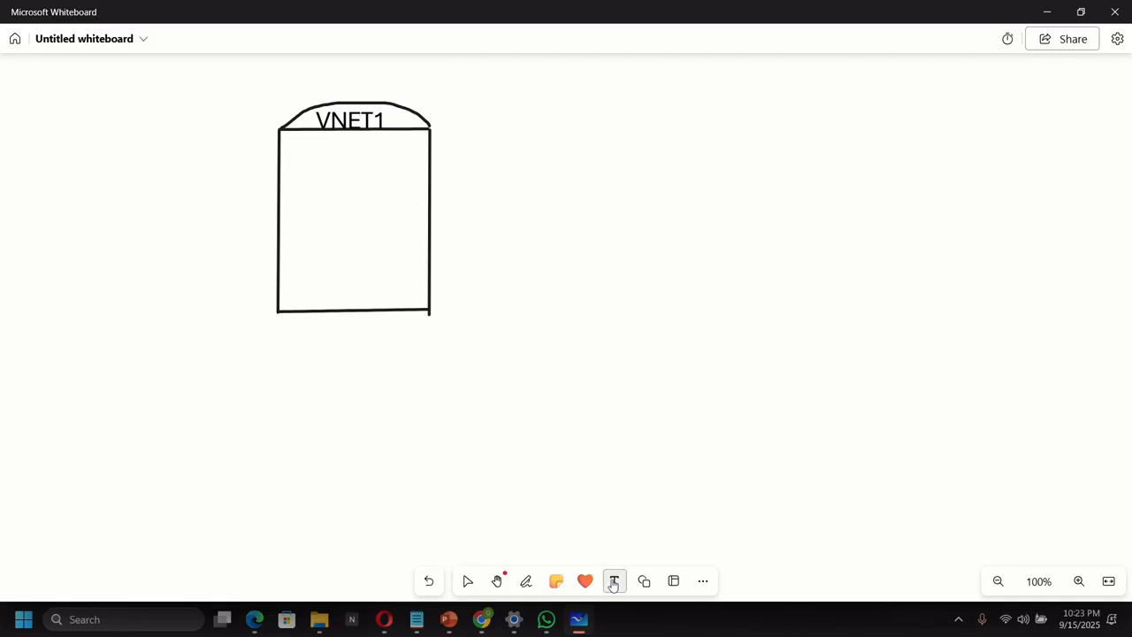
pyautogui.click(305, 208)
pyautogui.write('de')
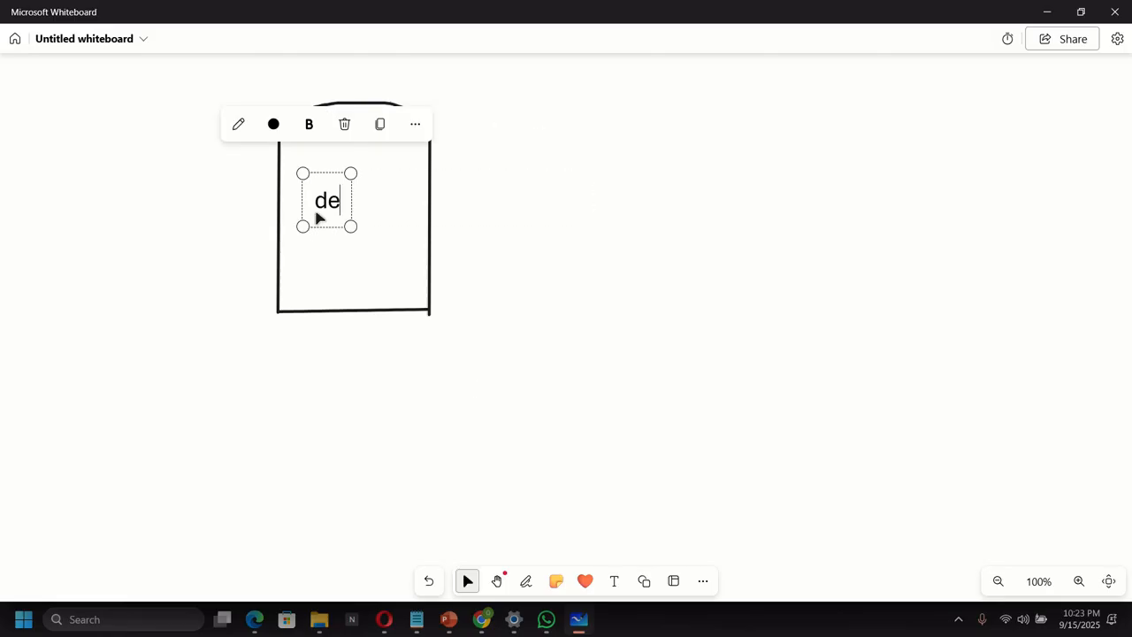
pyautogui.write('fault')
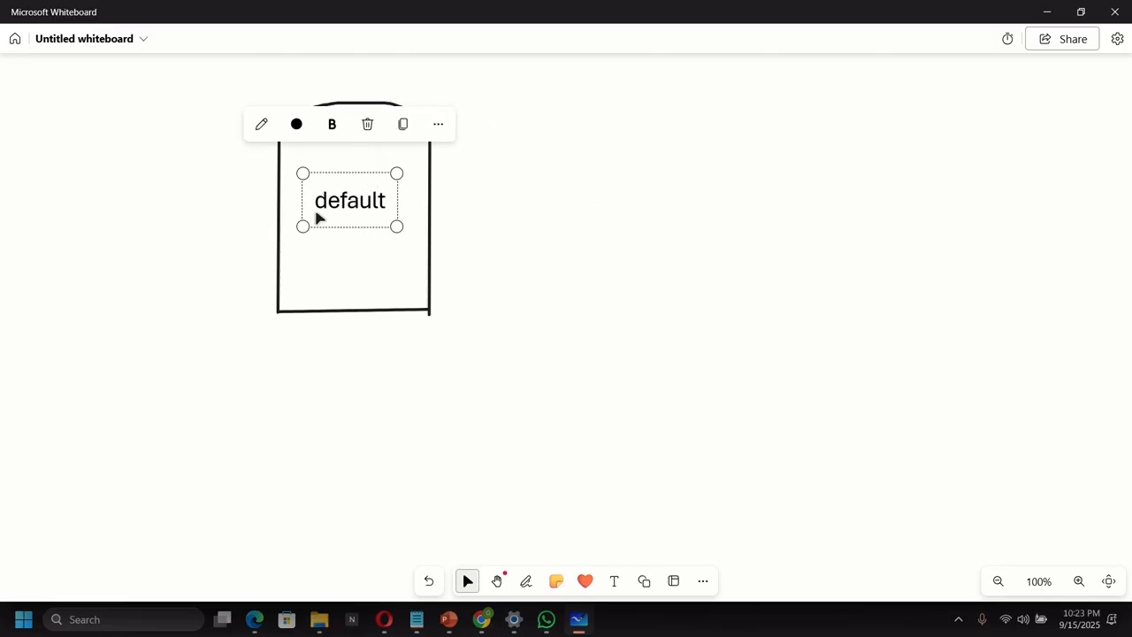
pyautogui.click(556, 399)
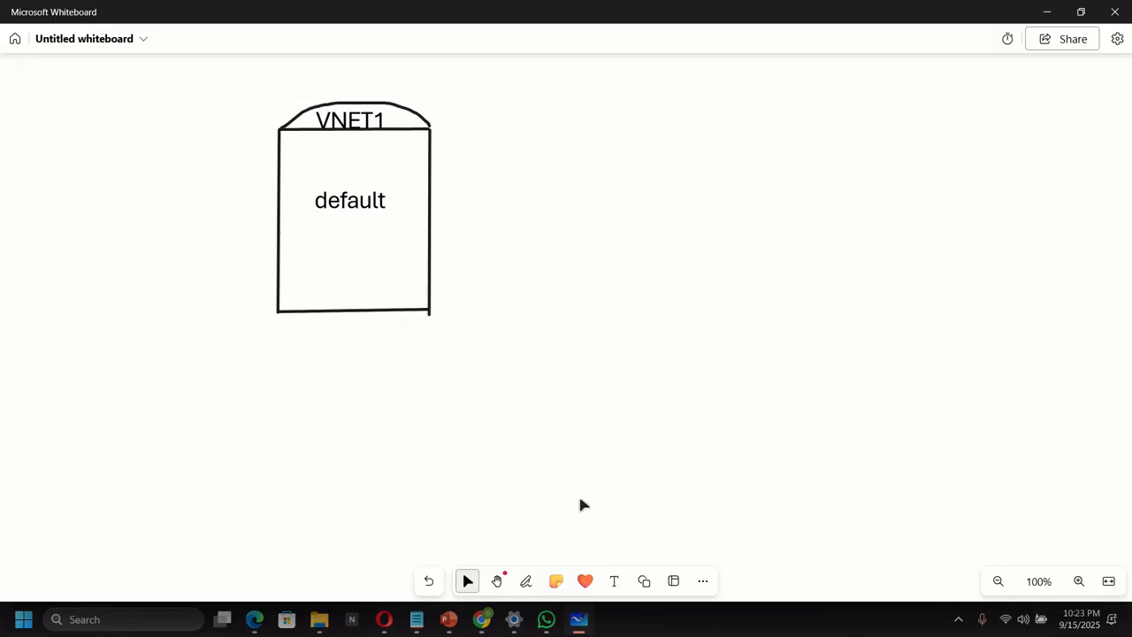
# With the black pen, draw a second arched-top box right of VNET1.
pyautogui.click(524, 588)
pyautogui.click(462, 546)
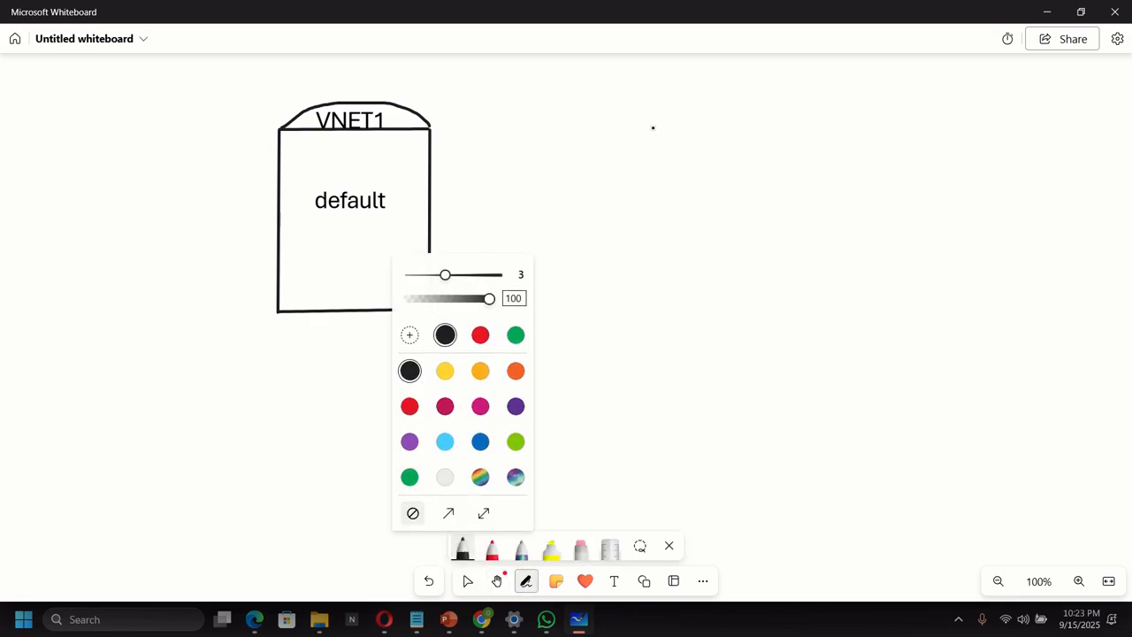
pyautogui.moveTo(646, 127)
pyautogui.mouseDown()
pyautogui.moveTo(636, 284)
pyautogui.moveTo(646, 311)
pyautogui.mouseUp()
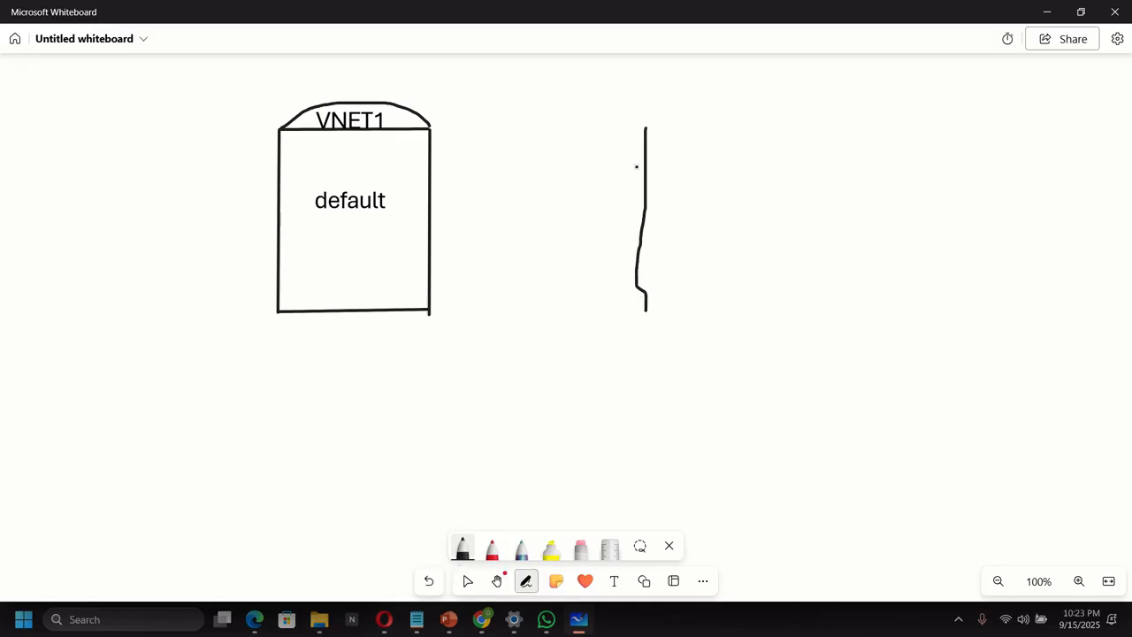
pyautogui.moveTo(645, 124)
pyautogui.mouseDown()
pyautogui.moveTo(786, 127)
pyautogui.moveTo(789, 305)
pyautogui.mouseUp()
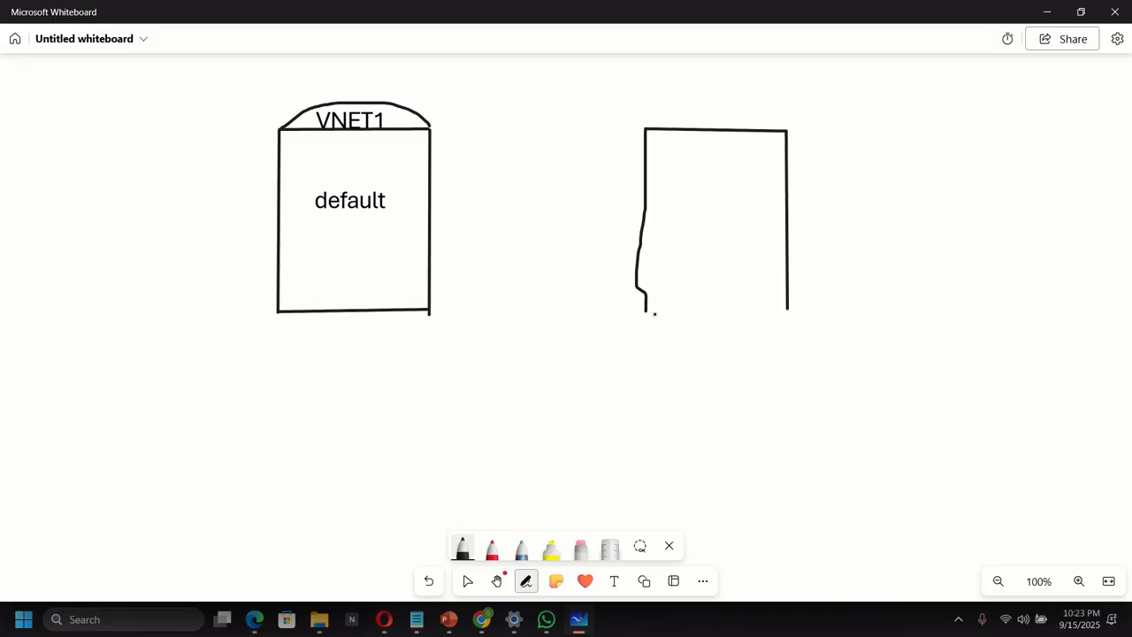
pyautogui.moveTo(646, 312); pyautogui.dragTo(789, 313)
pyautogui.moveTo(646, 129)
pyautogui.mouseDown()
pyautogui.moveTo(656, 110)
pyautogui.moveTo(692, 94)
pyautogui.moveTo(750, 95)
pyautogui.moveTo(786, 130)
pyautogui.mouseUp()
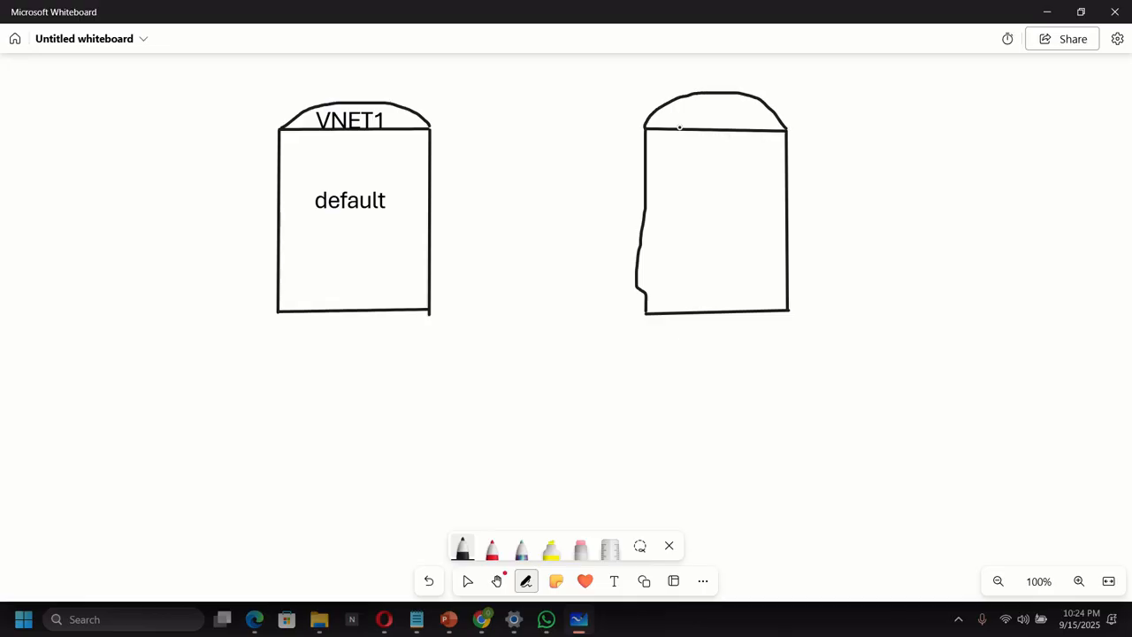
# Add a contoso.com label sized to fit the second box's dome.
pyautogui.click(614, 580)
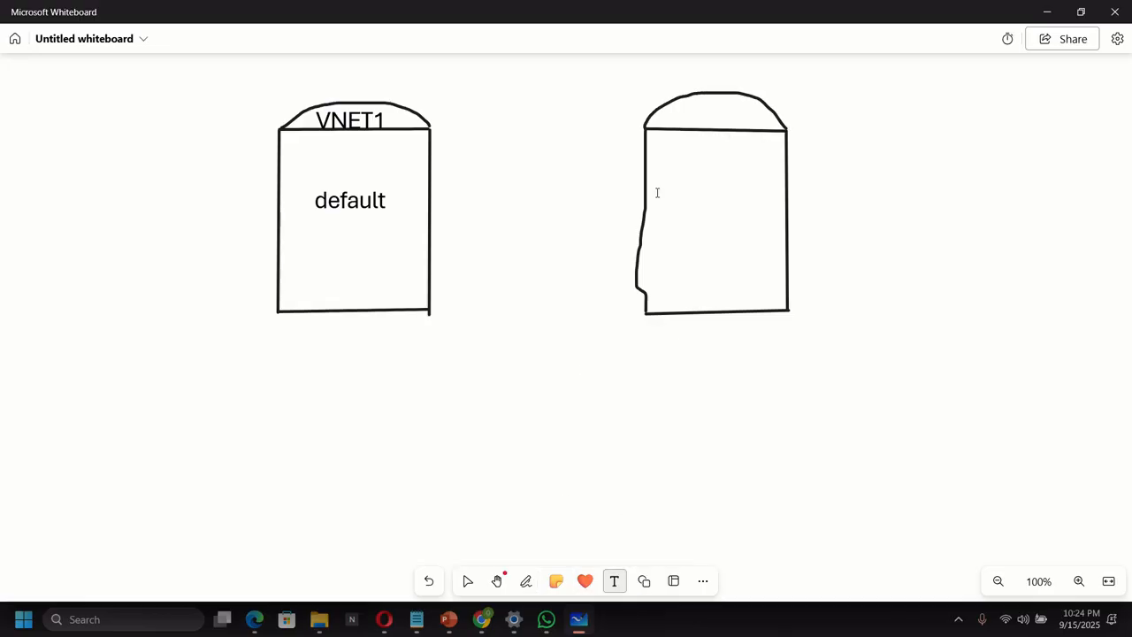
pyautogui.click(667, 123)
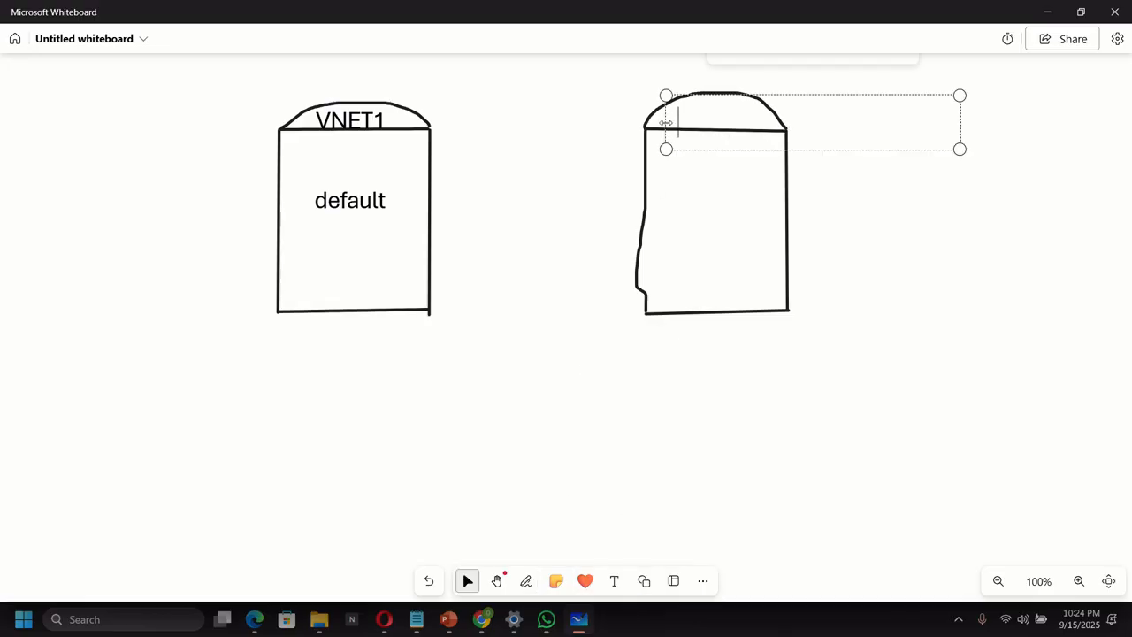
pyautogui.write('contoso')
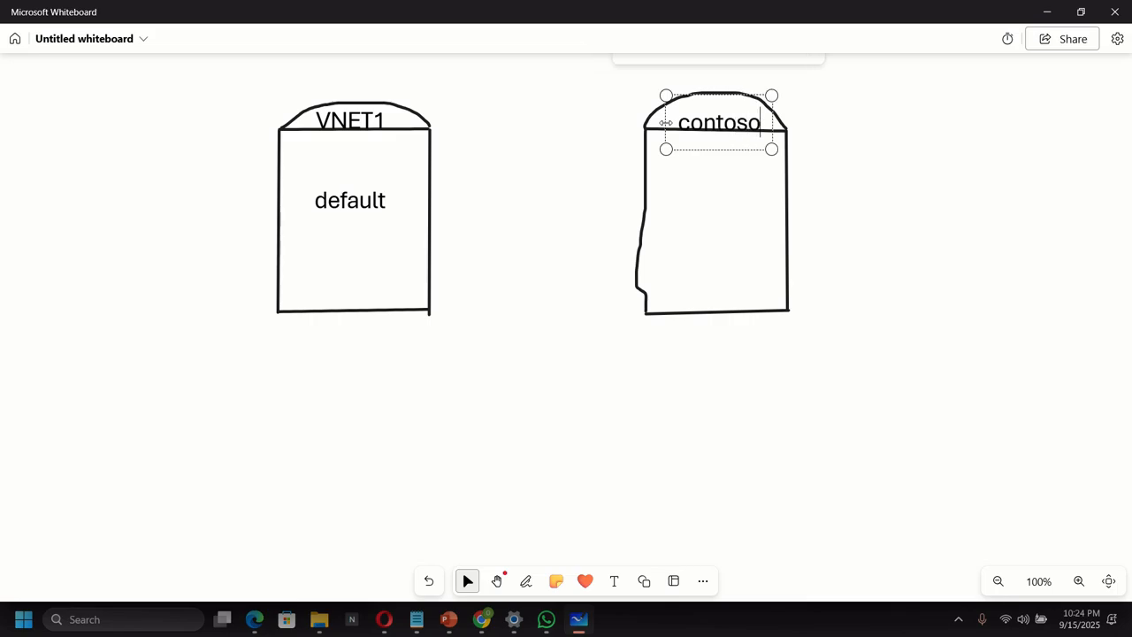
pyautogui.write('.com')
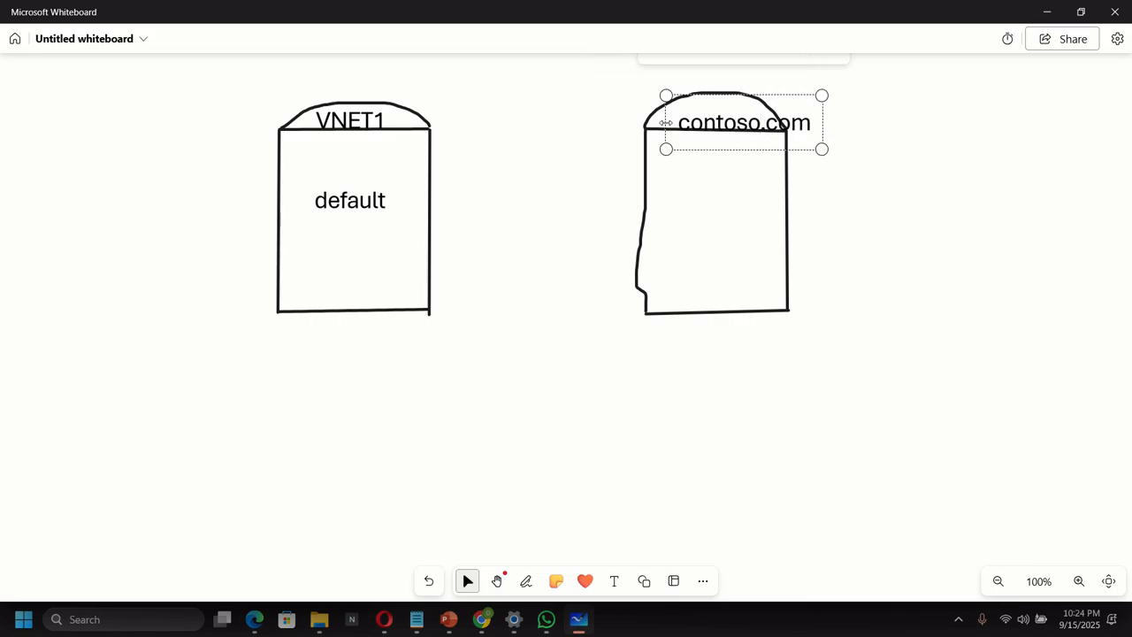
pyautogui.moveTo(808, 146); pyautogui.dragTo(774, 140)
pyautogui.click(822, 205)
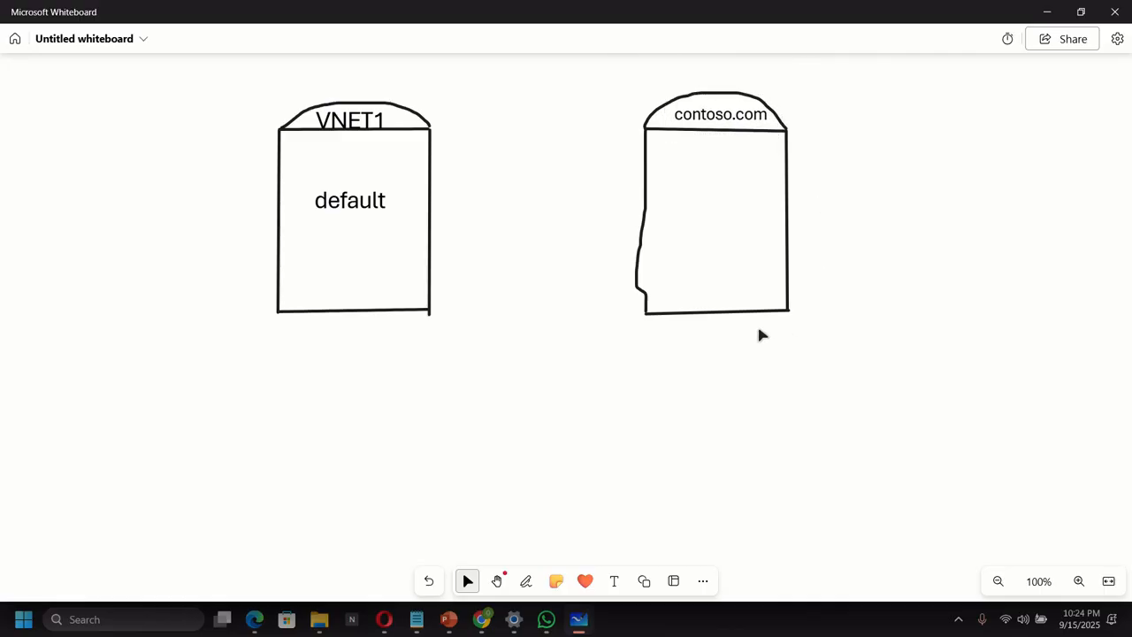
# Add a smaller 'Private DNS Zone' caption inside the contoso.com box.
pyautogui.click(614, 581)
pyautogui.click(741, 203)
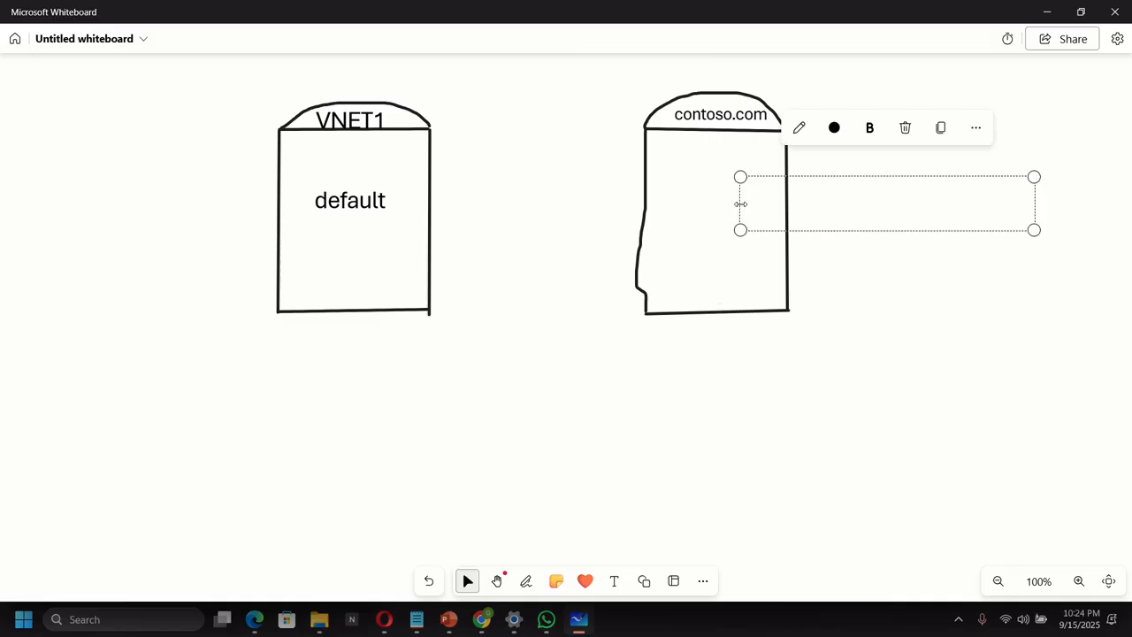
pyautogui.write('Pri')
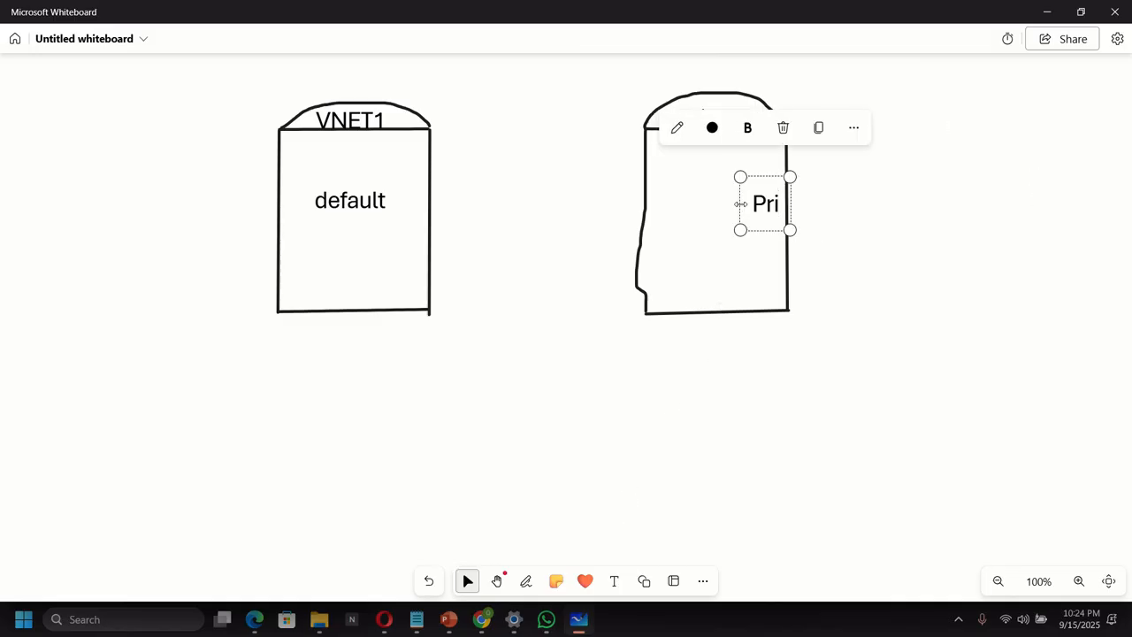
pyautogui.write('vate D')
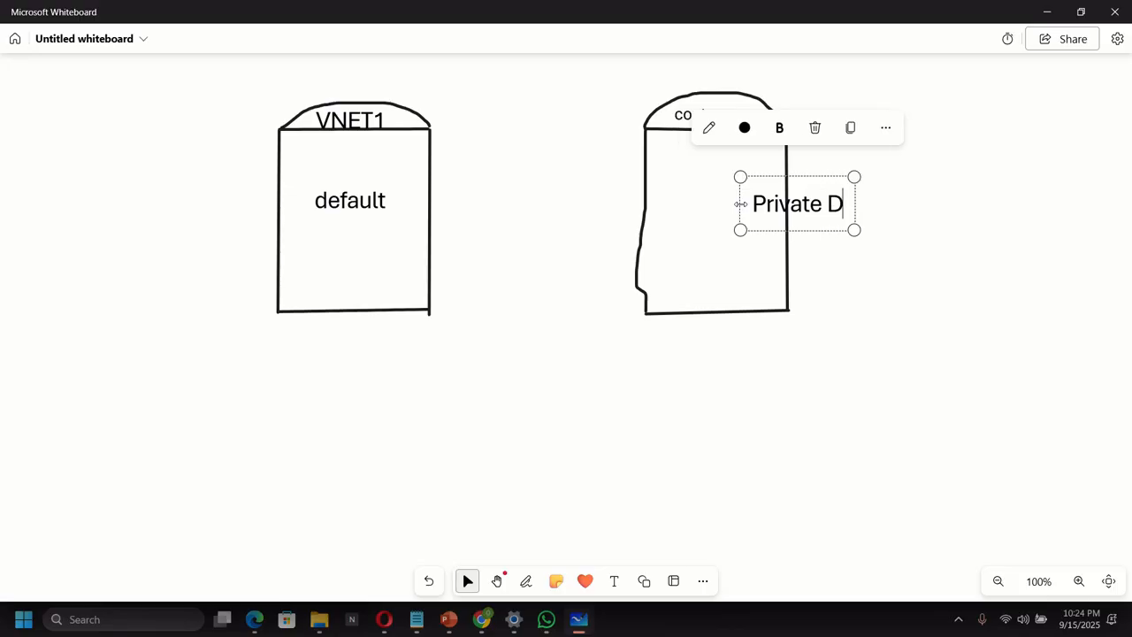
pyautogui.write('NS Zo')
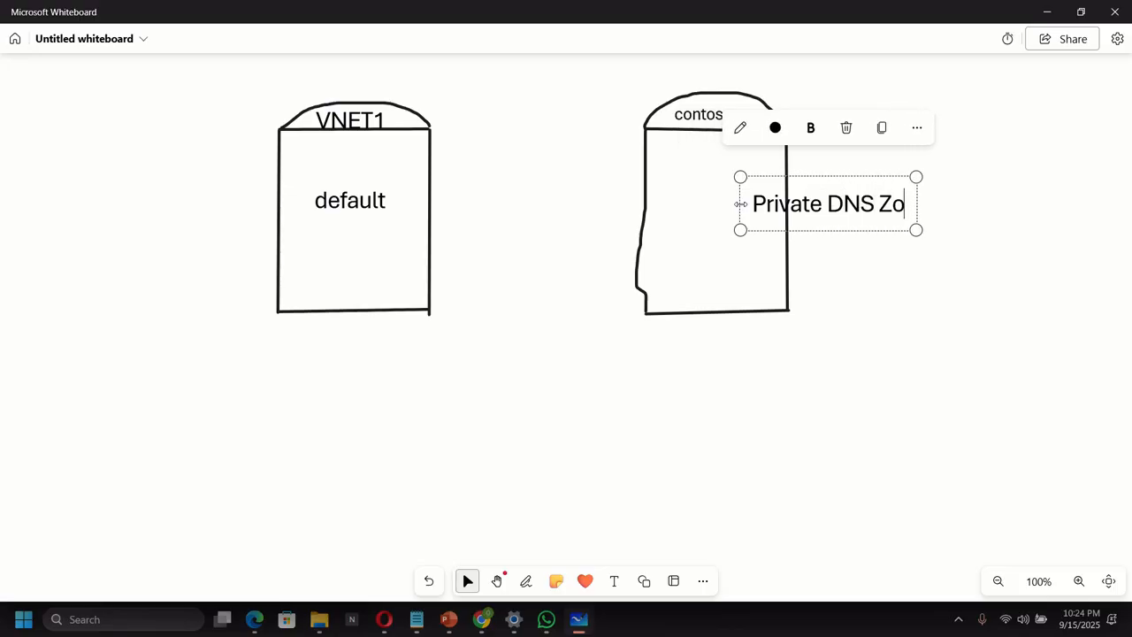
pyautogui.write('ne')
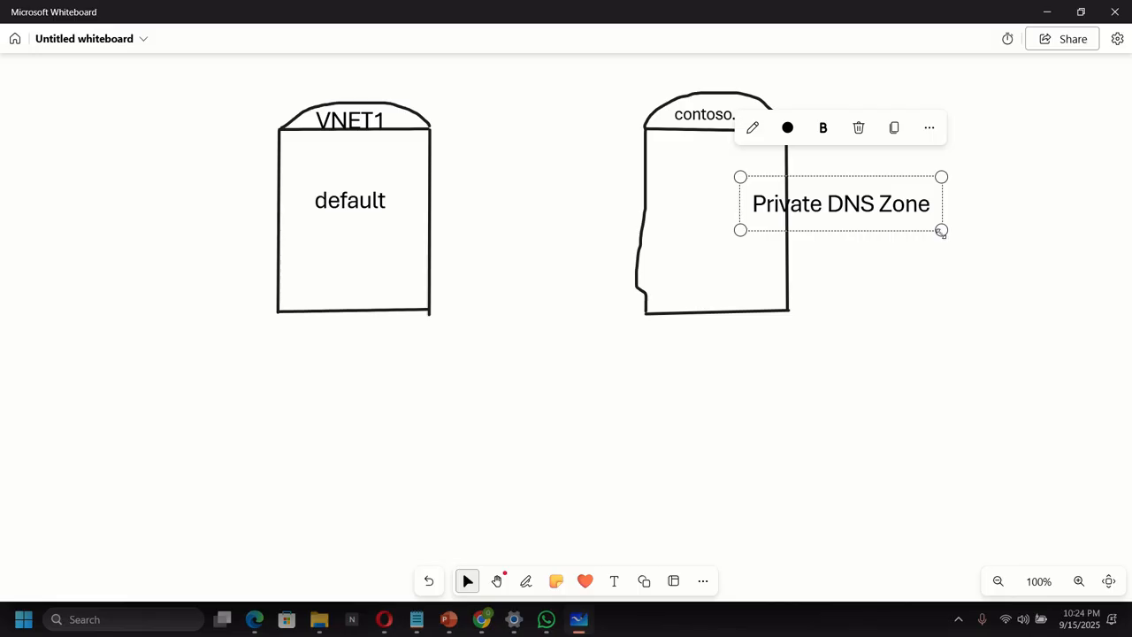
pyautogui.moveTo(941, 230); pyautogui.dragTo(852, 211)
pyautogui.click(880, 277)
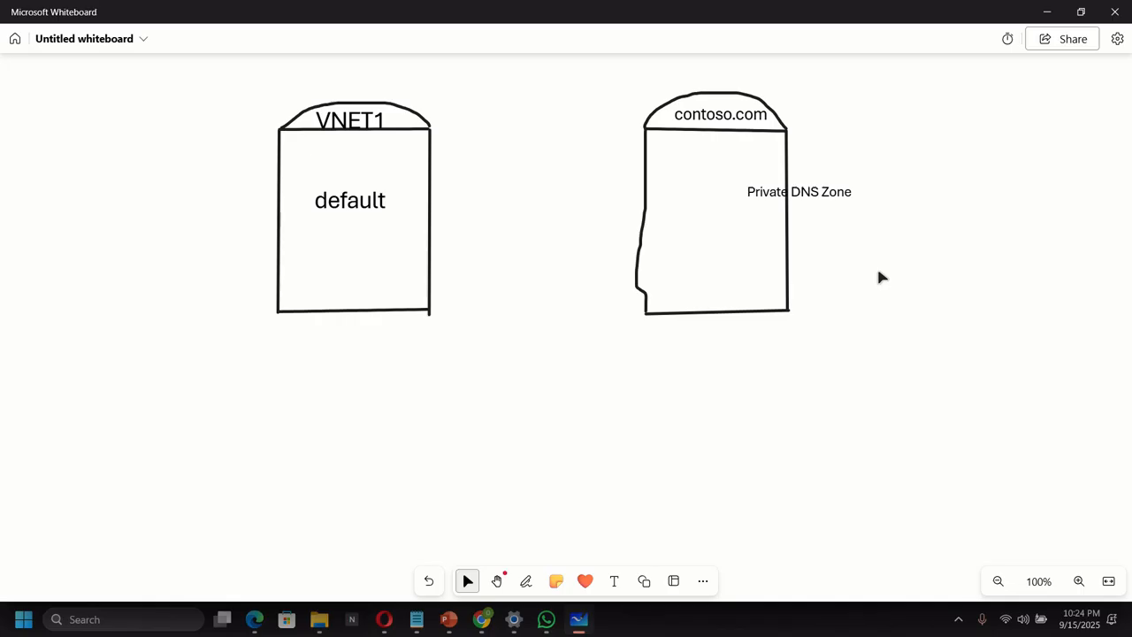
pyautogui.click(481, 619)
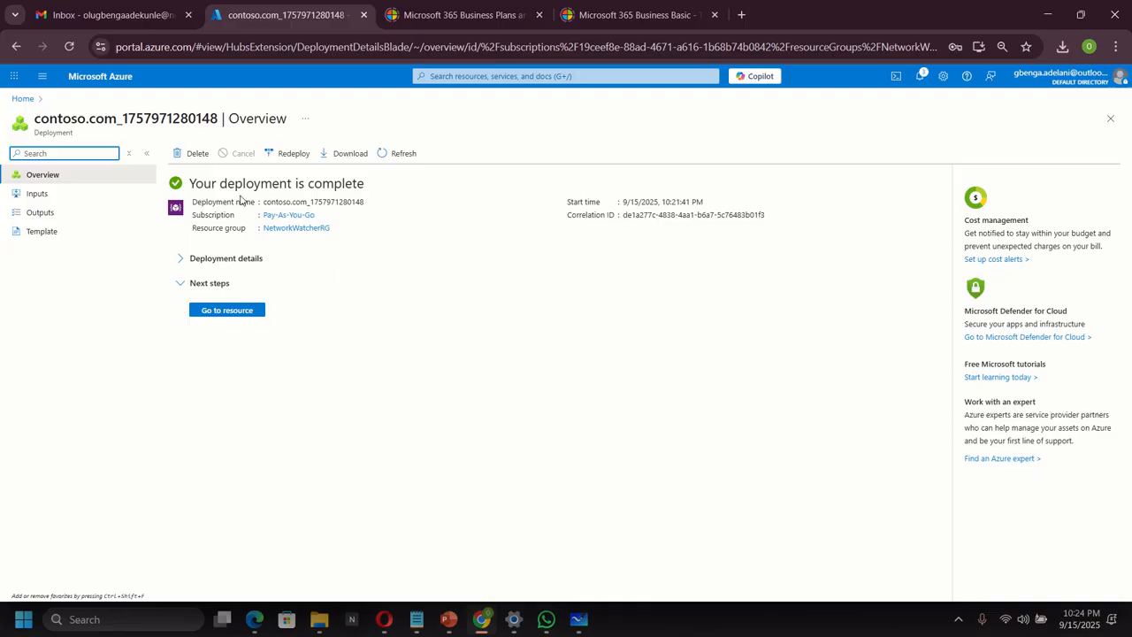
# Go to the new contoso.com zone and view its empty Virtual Network Links page.
pyautogui.click(242, 316)
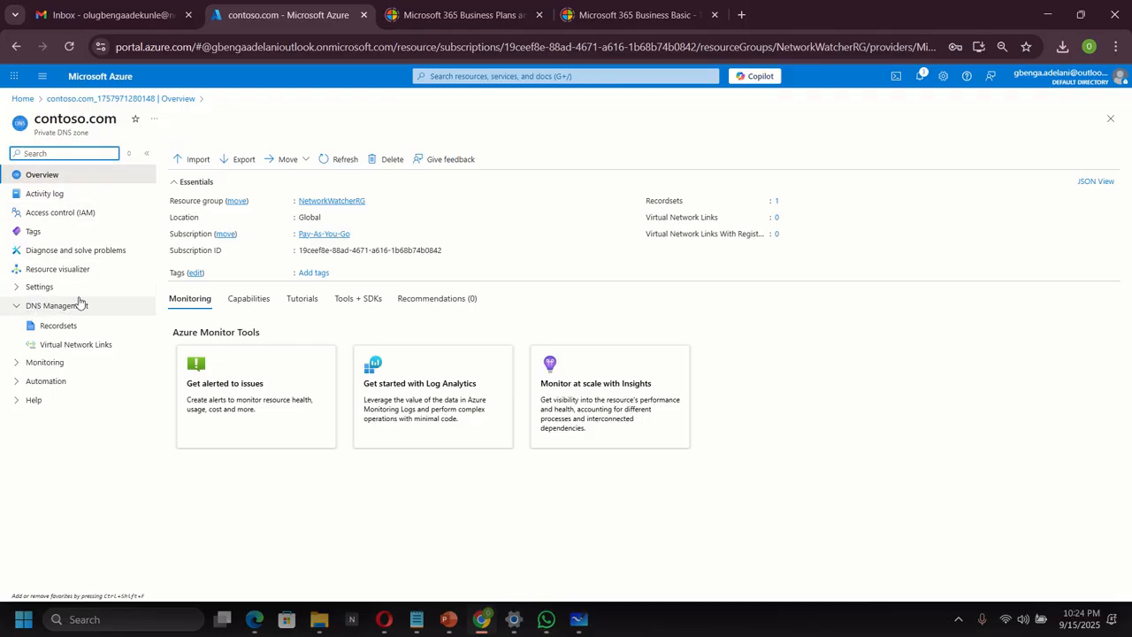
pyautogui.click(62, 346)
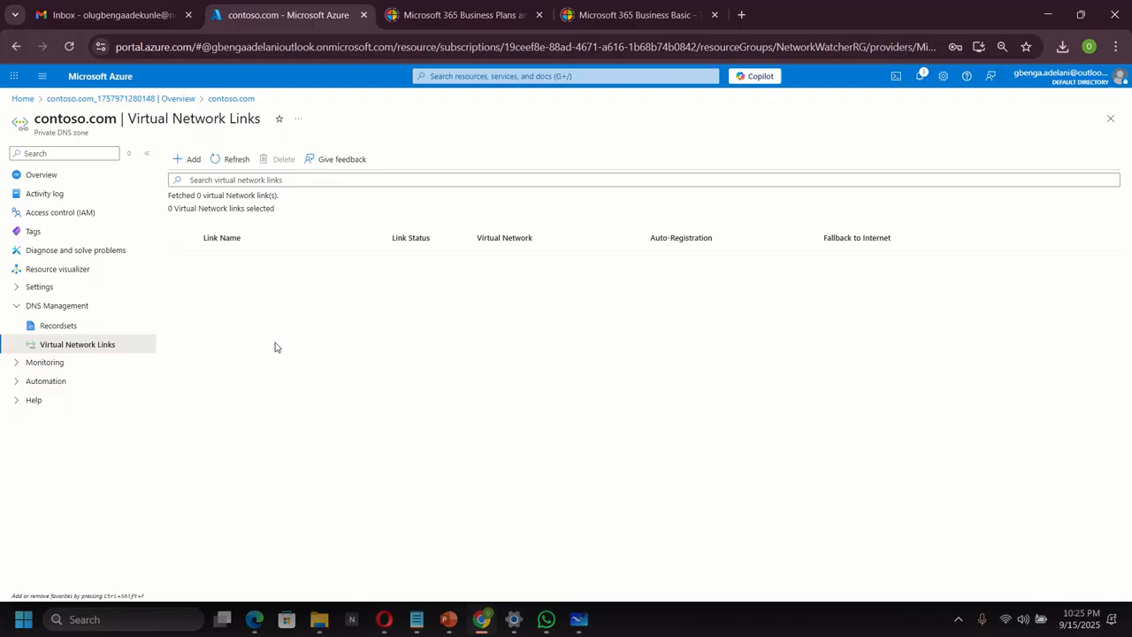
# Add link VNET1Link from contoso.com to VNET1 (RG1) with auto registration enabled.
pyautogui.click(186, 159)
pyautogui.click(58, 174)
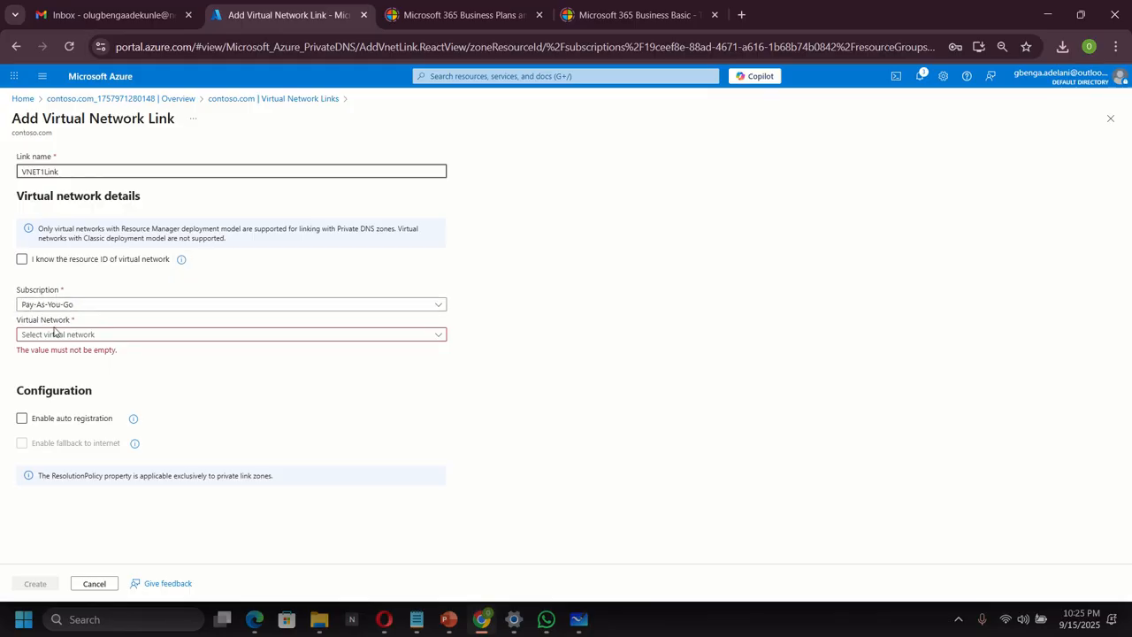
pyautogui.click(97, 338)
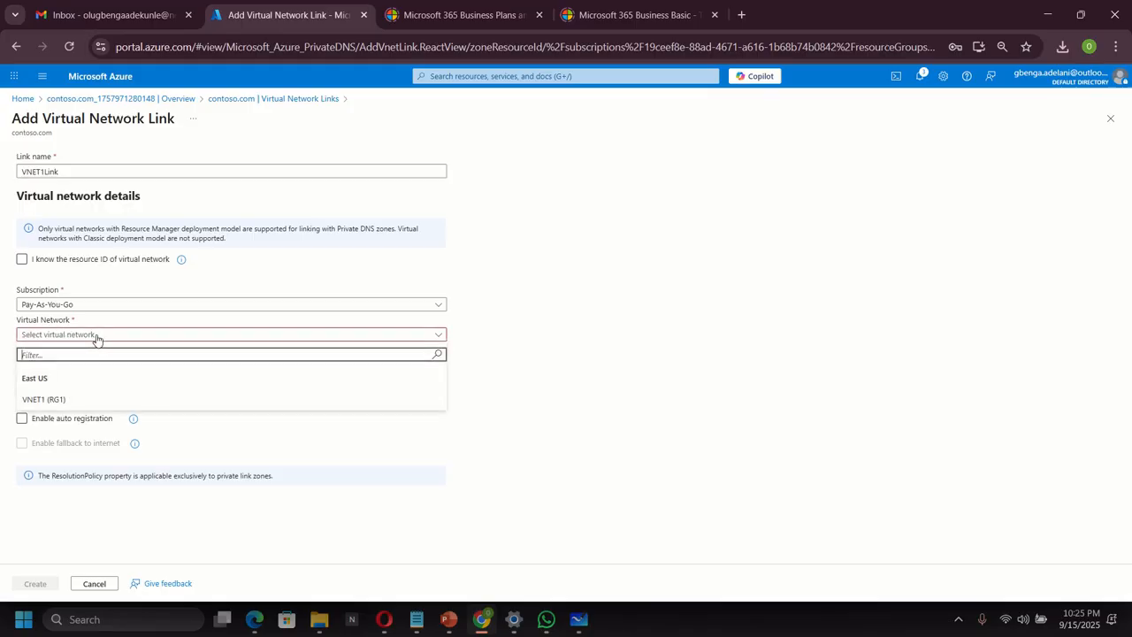
pyautogui.click(44, 400)
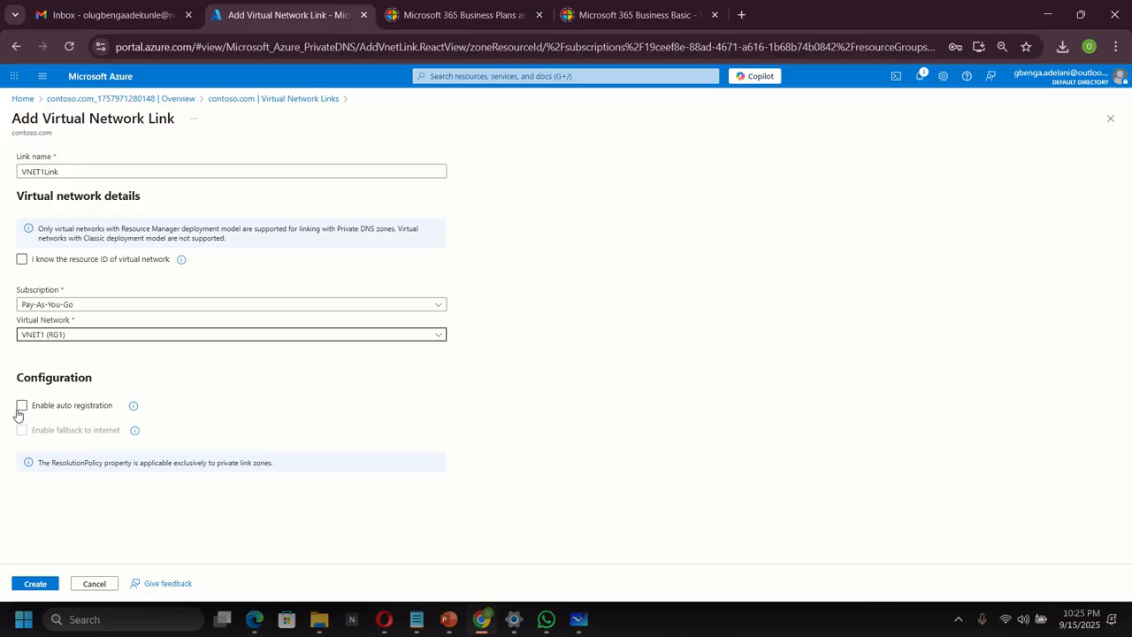
pyautogui.click(21, 409)
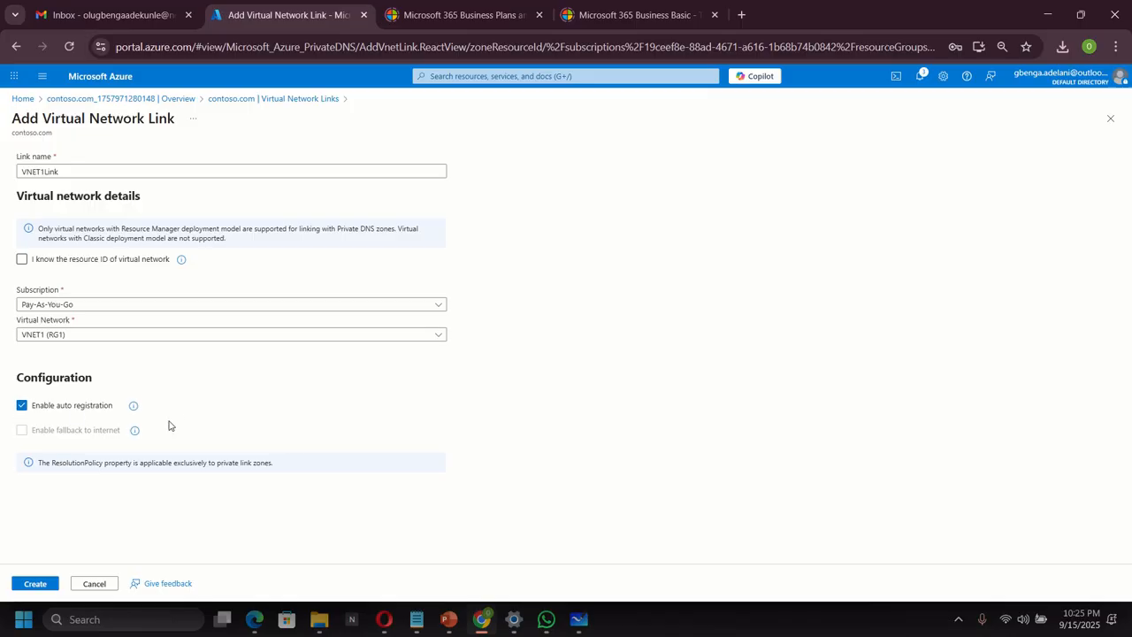
pyautogui.click(35, 584)
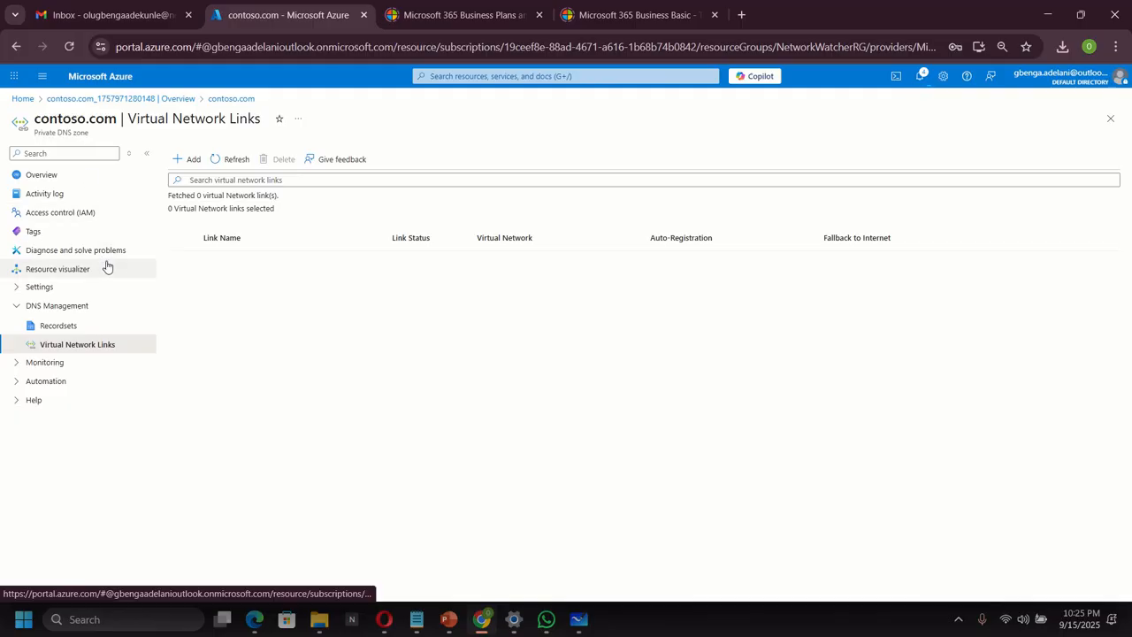
# Check notifications for vnet1link's creation, then refresh the virtual network links list.
pyautogui.click(921, 78)
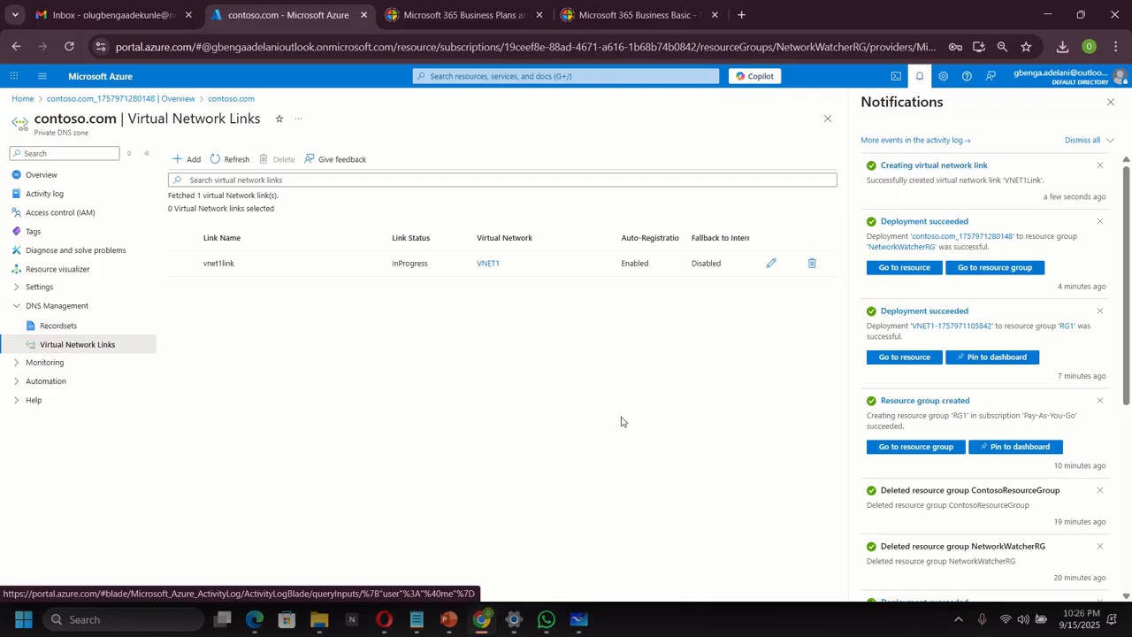
pyautogui.click(1110, 102)
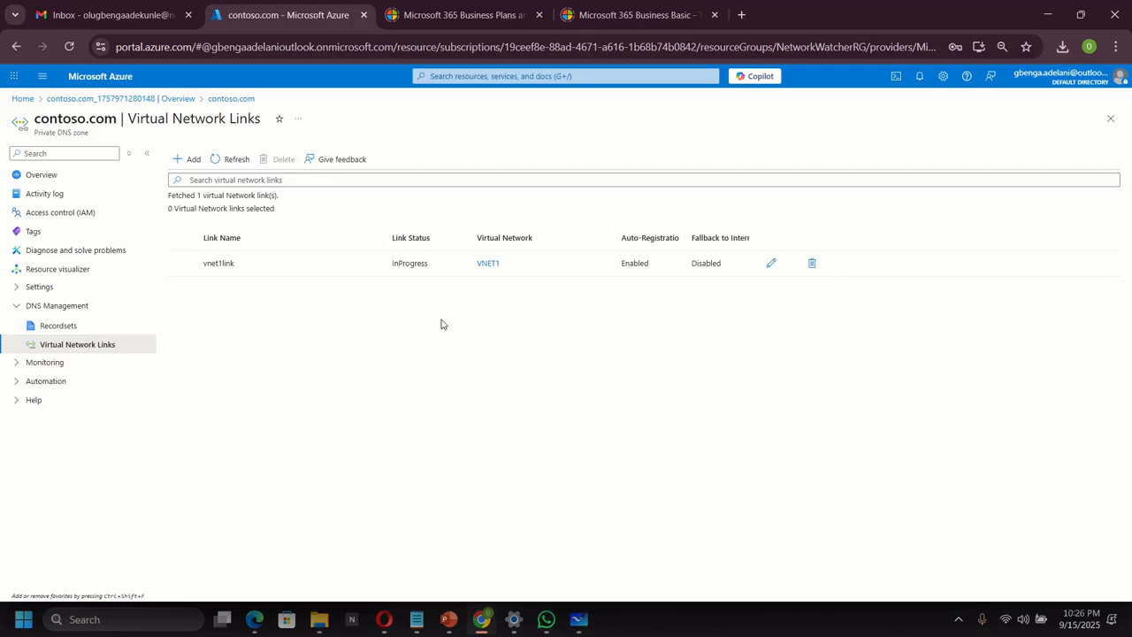
pyautogui.click(228, 160)
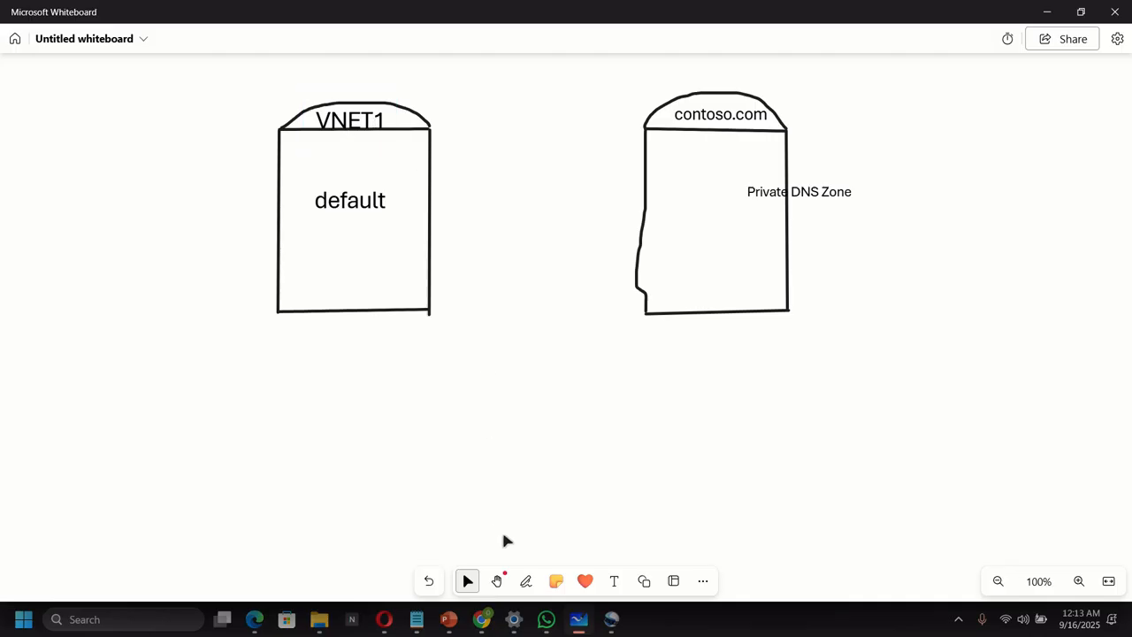
# Draw a red ink line joining the contoso.com shape to VNET1.
pyautogui.click(526, 580)
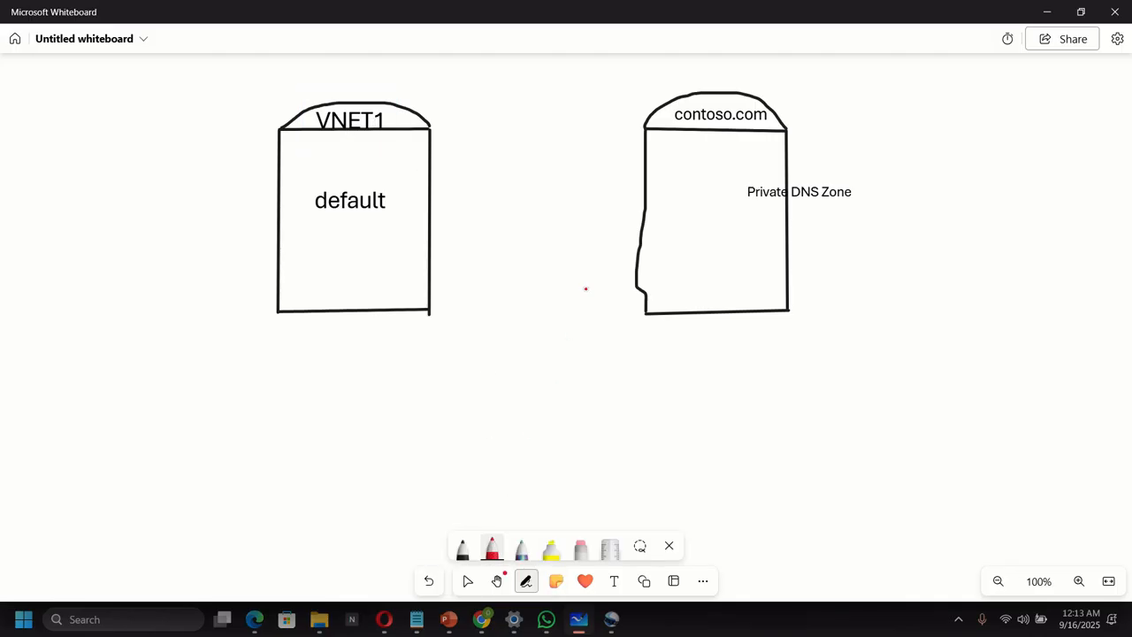
pyautogui.moveTo(647, 117)
pyautogui.mouseDown()
pyautogui.moveTo(460, 96)
pyautogui.moveTo(418, 104)
pyautogui.mouseUp()
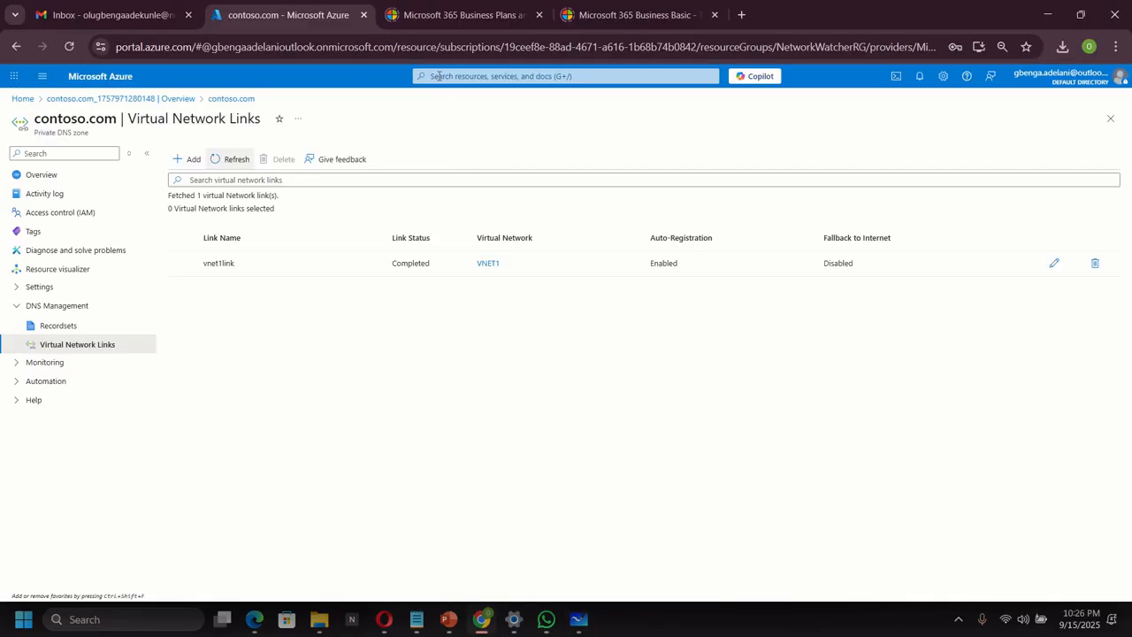
pyautogui.click(438, 76)
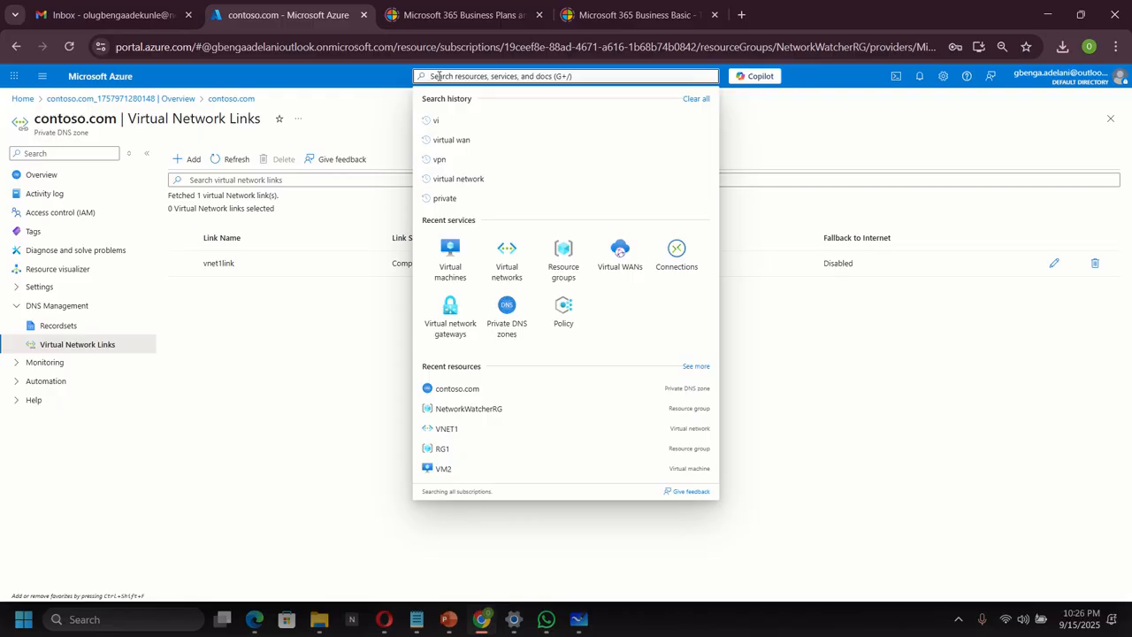
# From the Virtual machines list, start creating a single virtual machine.
pyautogui.click(450, 258)
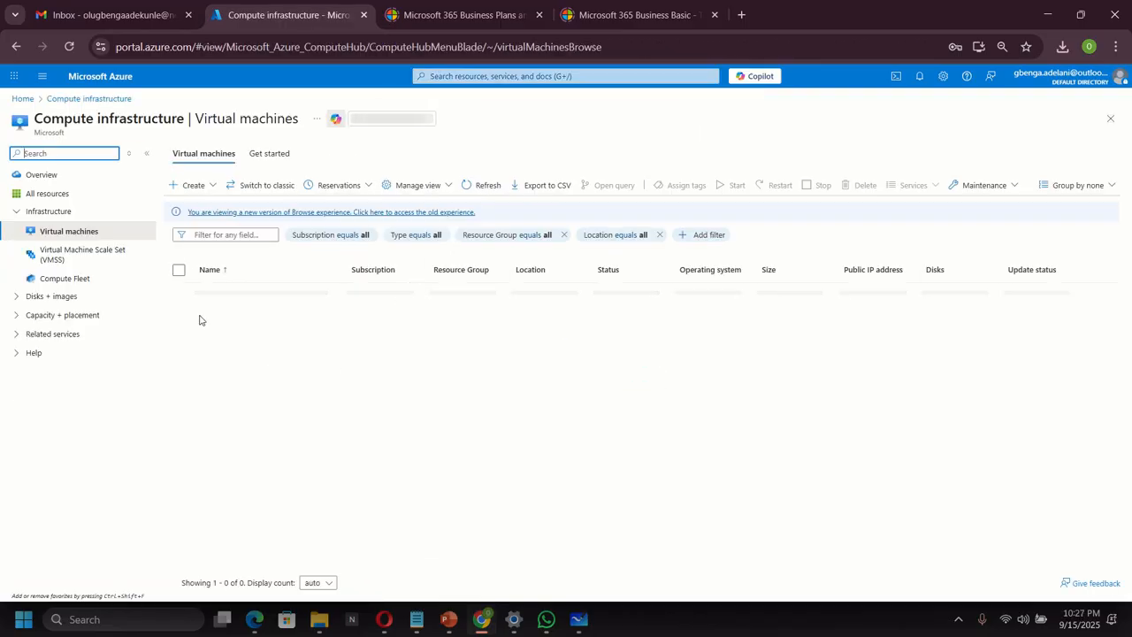
pyautogui.click(190, 185)
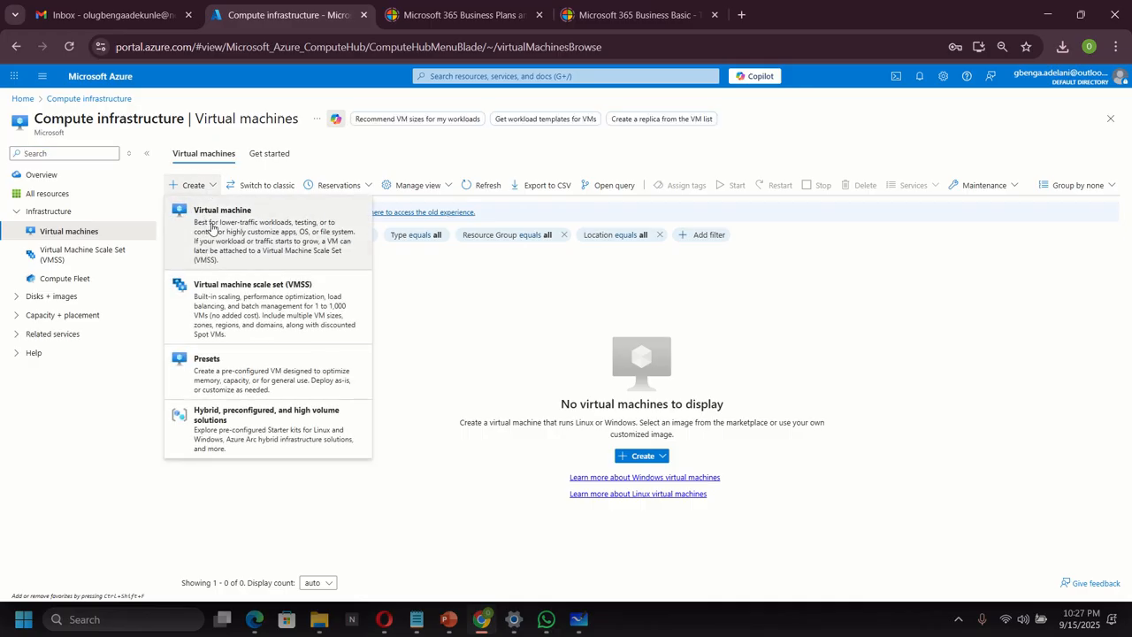
pyautogui.click(213, 229)
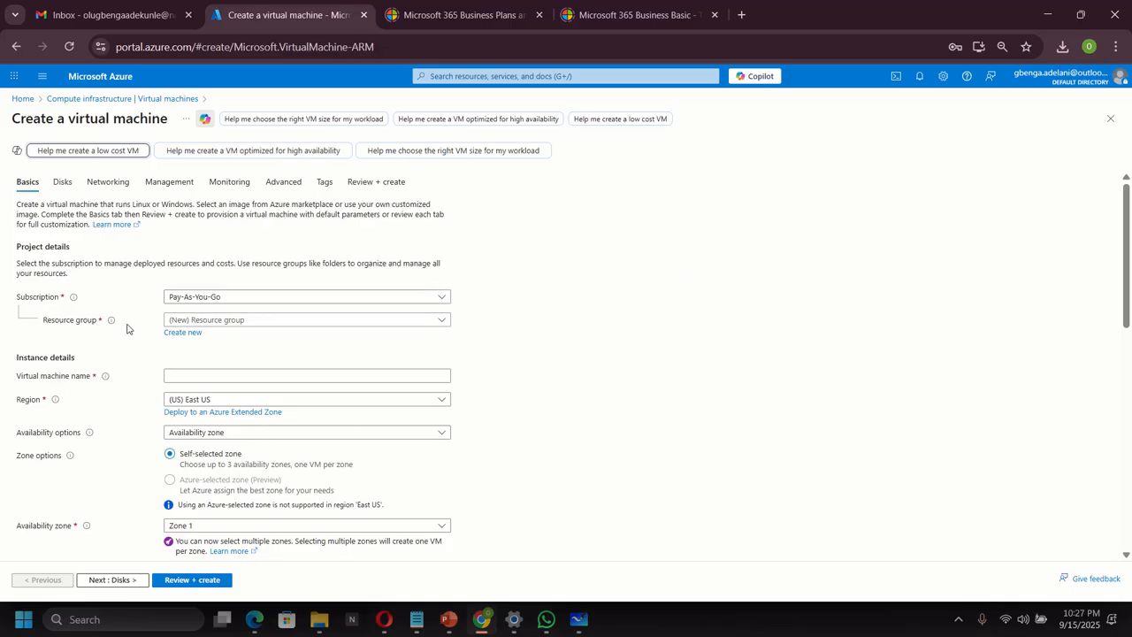
# Place the VM in RG1, name it VM1, with no infrastructure redundancy.
pyautogui.click(220, 321)
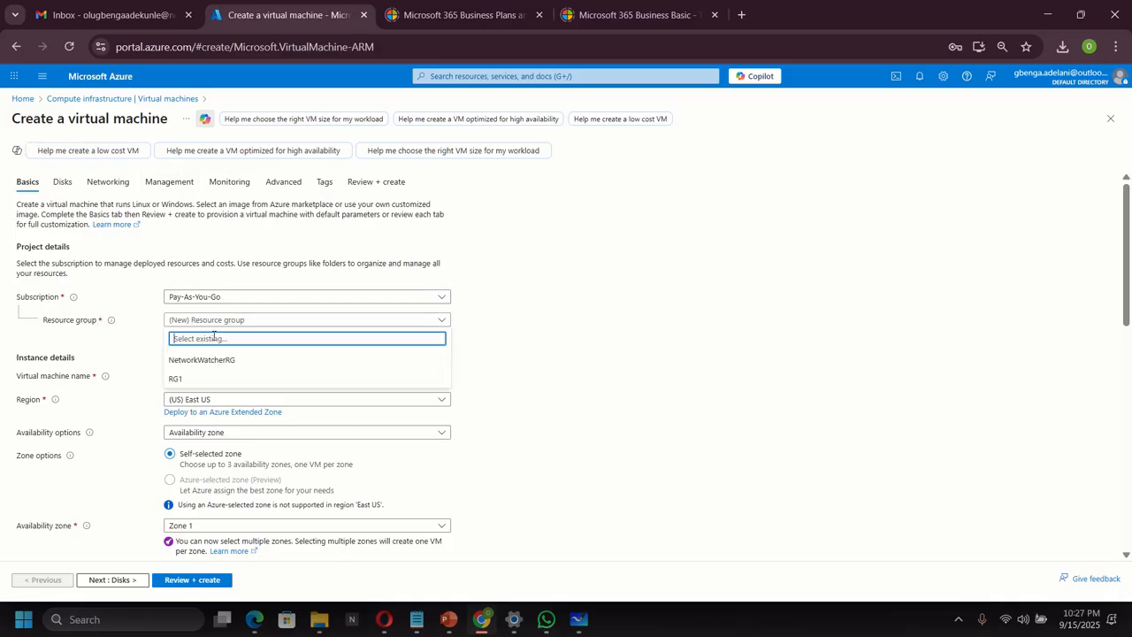
pyautogui.click(197, 377)
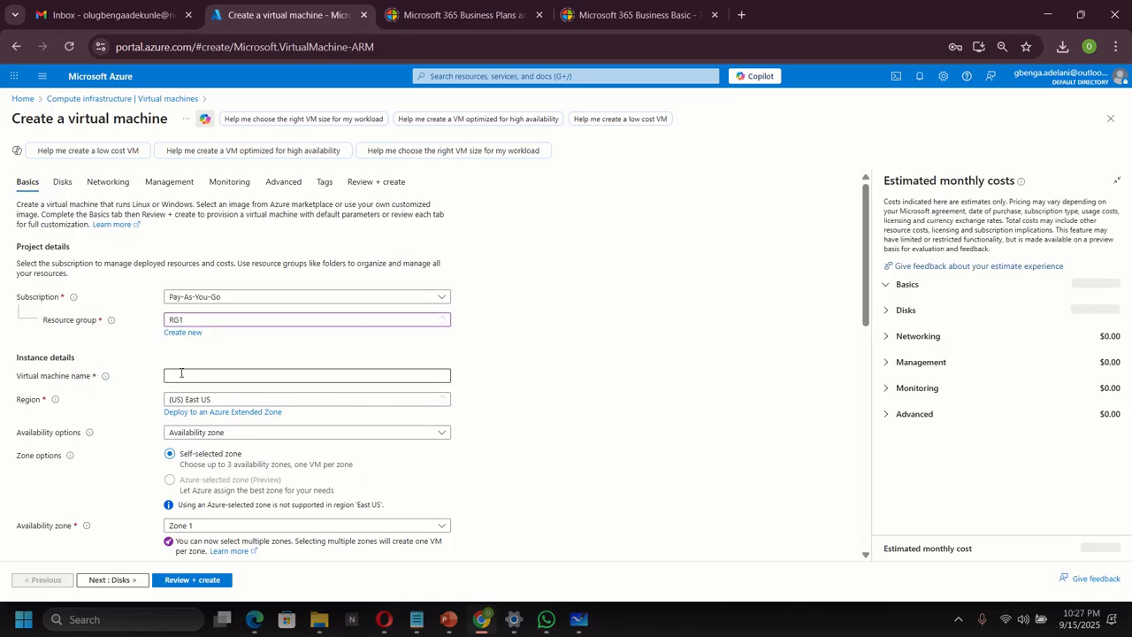
pyautogui.click(181, 374)
pyautogui.write('VM')
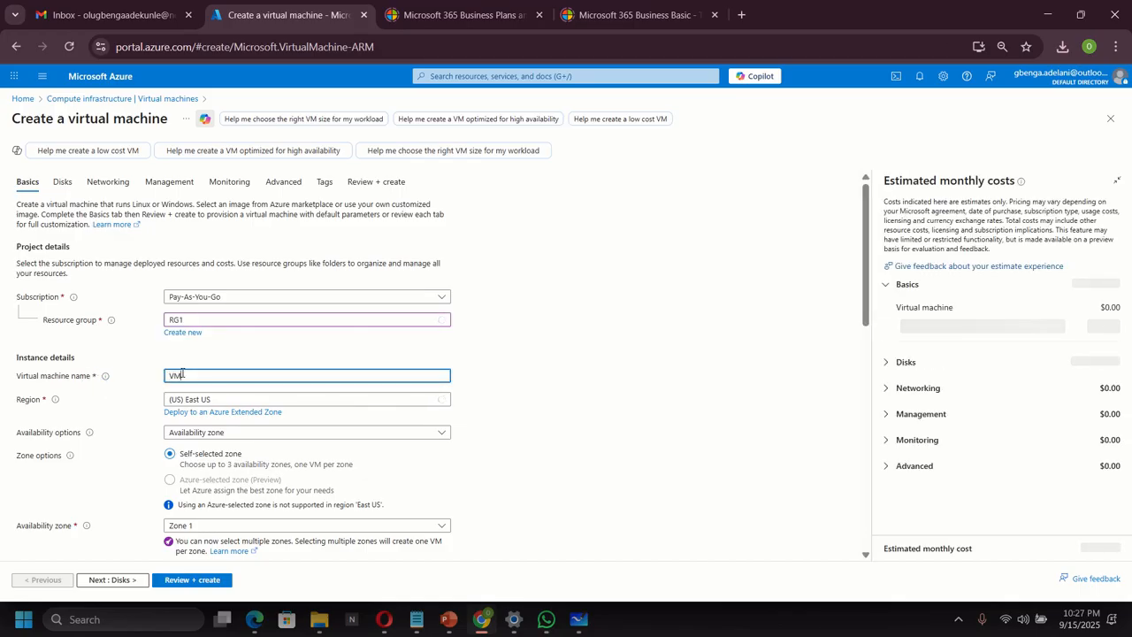
pyautogui.write('1')
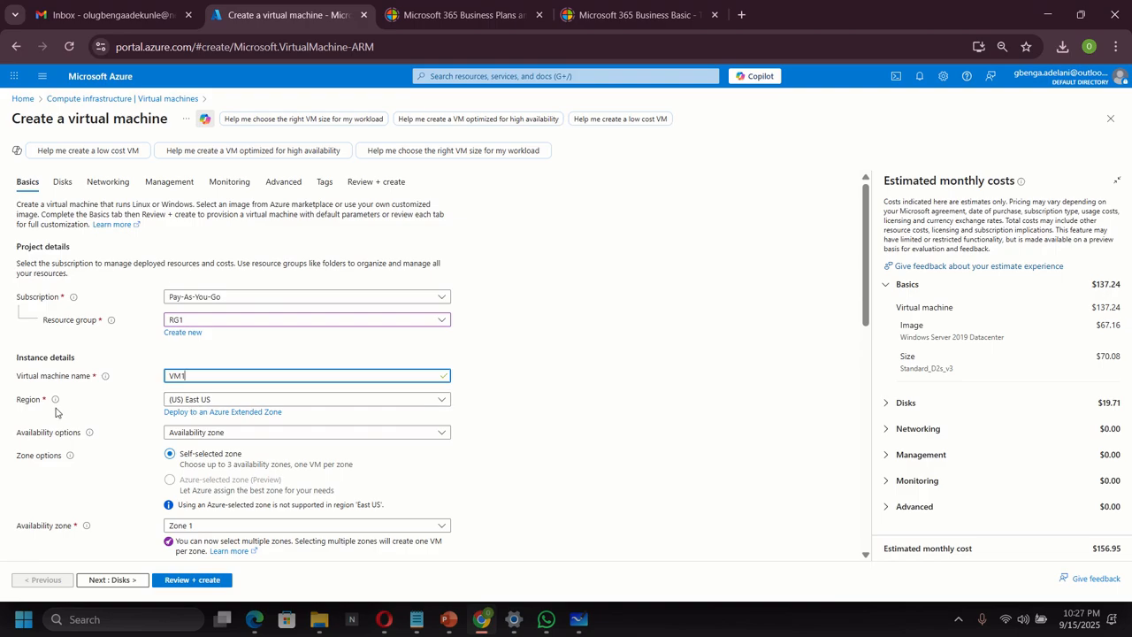
pyautogui.scroll(-1, 325, 449)
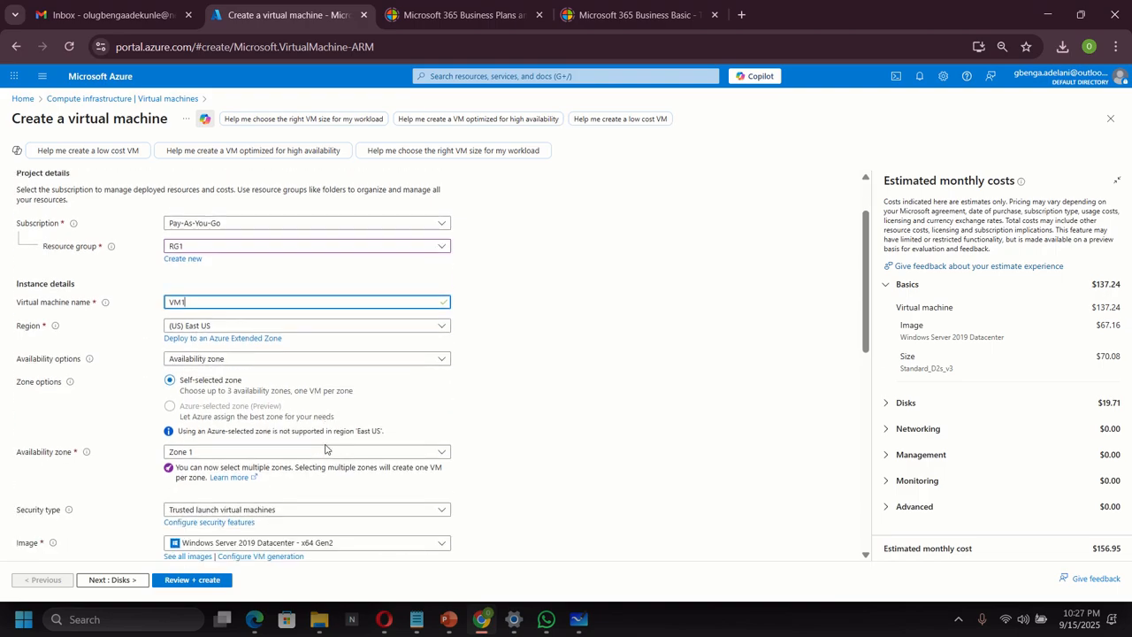
pyautogui.click(253, 363)
pyautogui.click(228, 381)
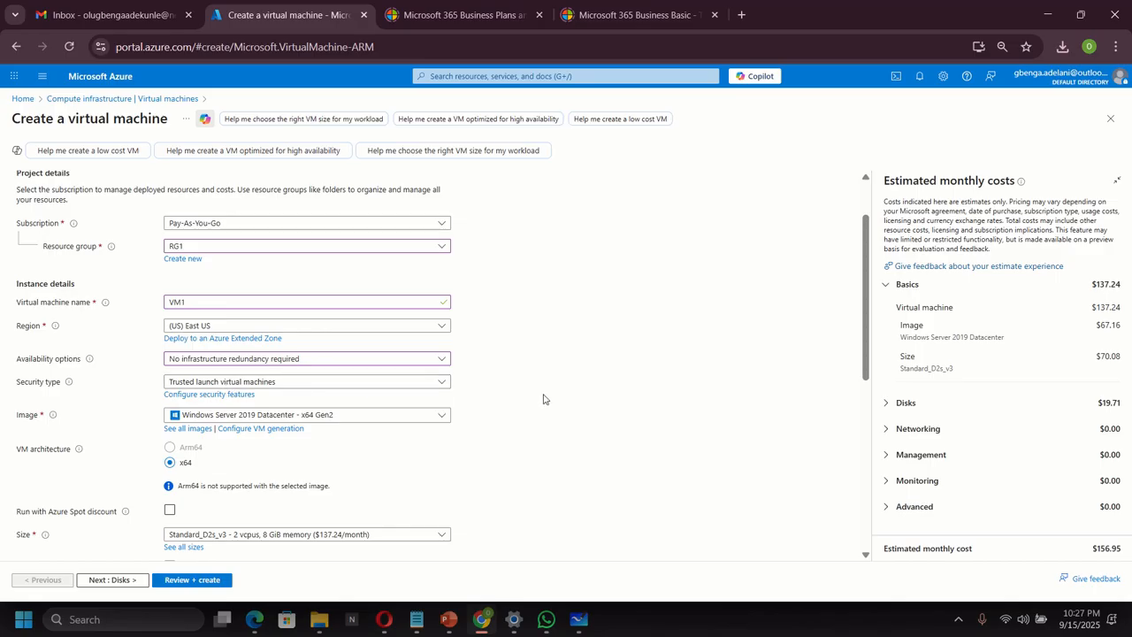
# Enter VM1's administrator username, password and password confirmation.
pyautogui.scroll(-1, 531, 398)
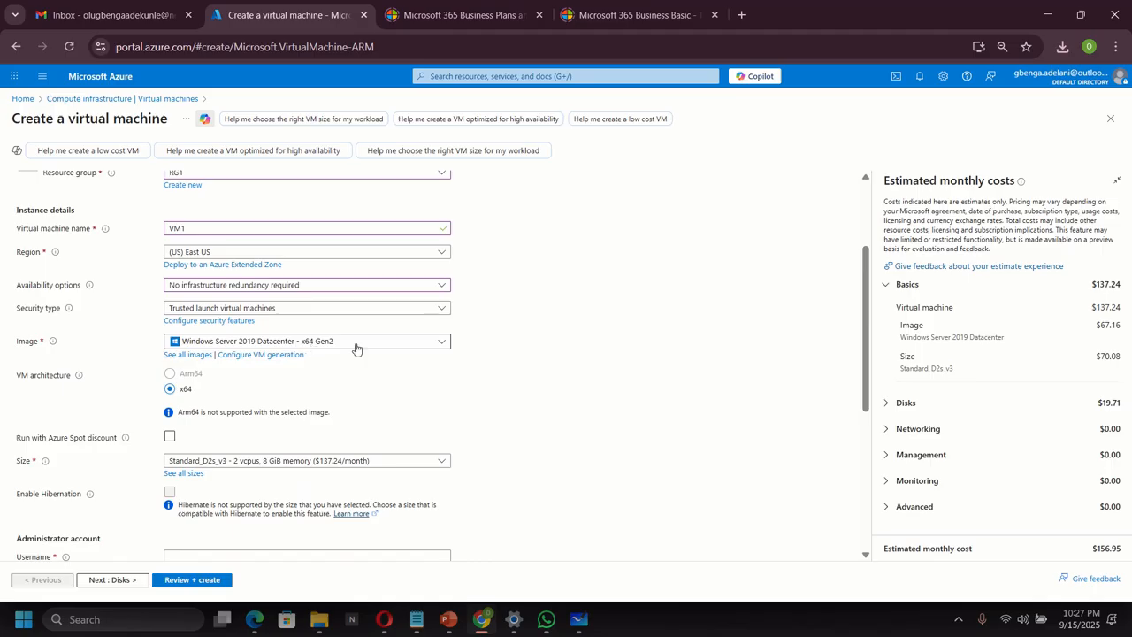
pyautogui.scroll(-1, 475, 374)
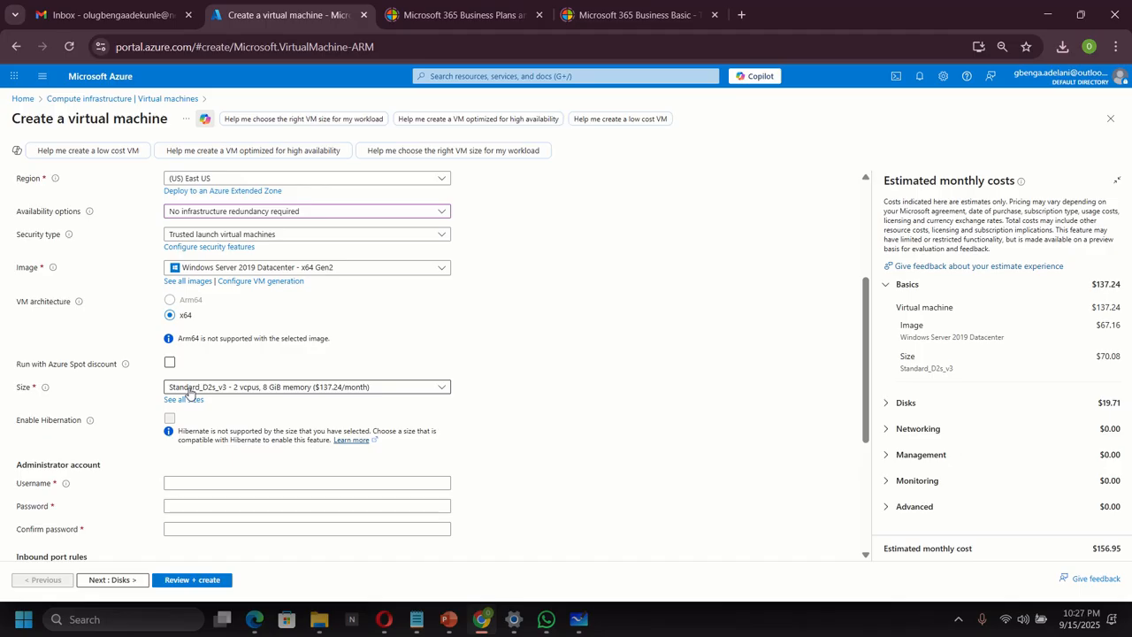
pyautogui.scroll(-1, 261, 396)
pyautogui.click(222, 408)
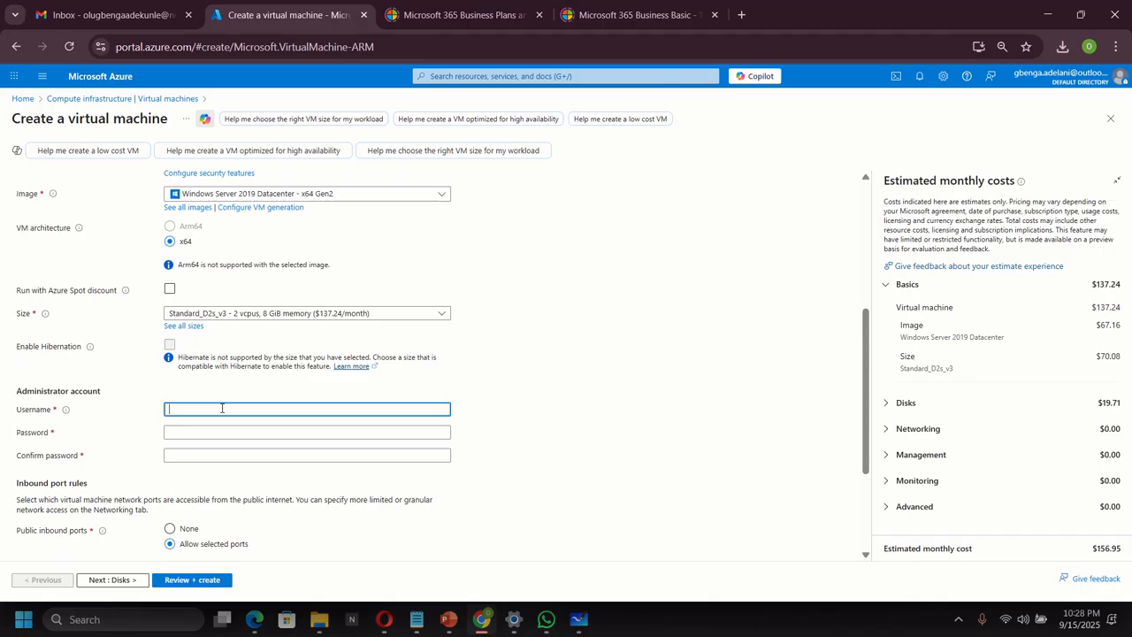
pyautogui.write('azureuser')
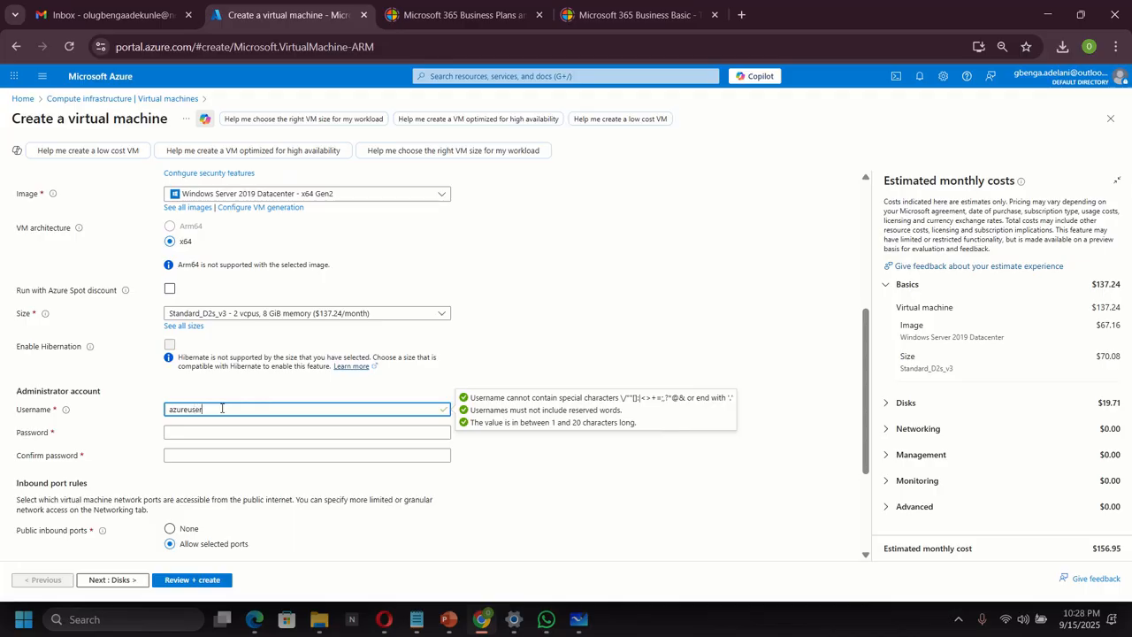
pyautogui.click(266, 433)
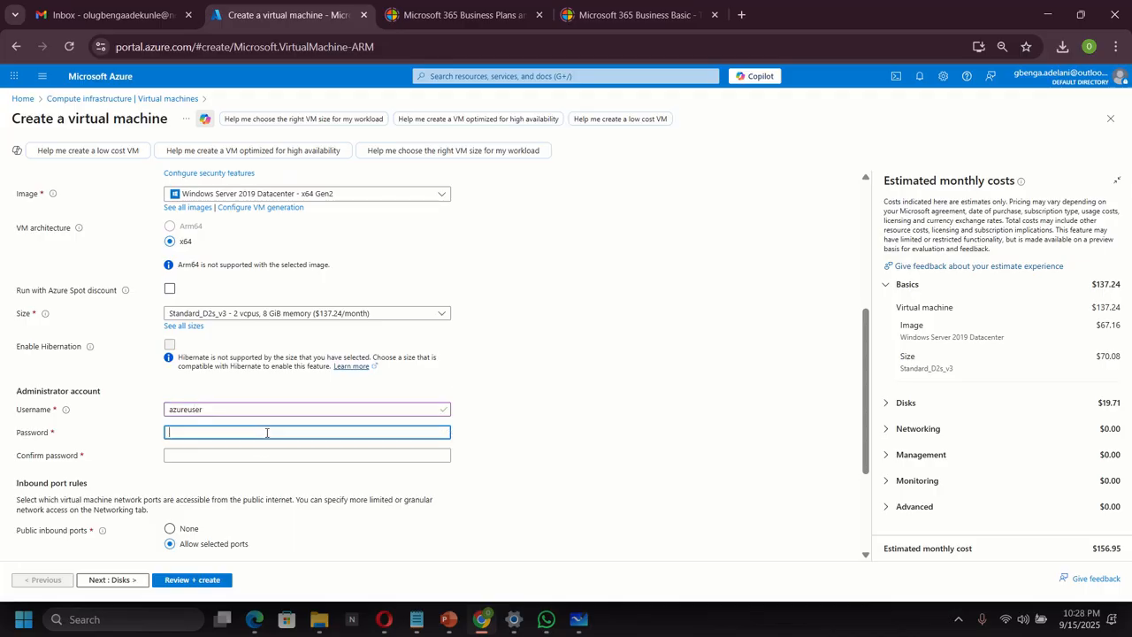
pyautogui.write('••••••••')
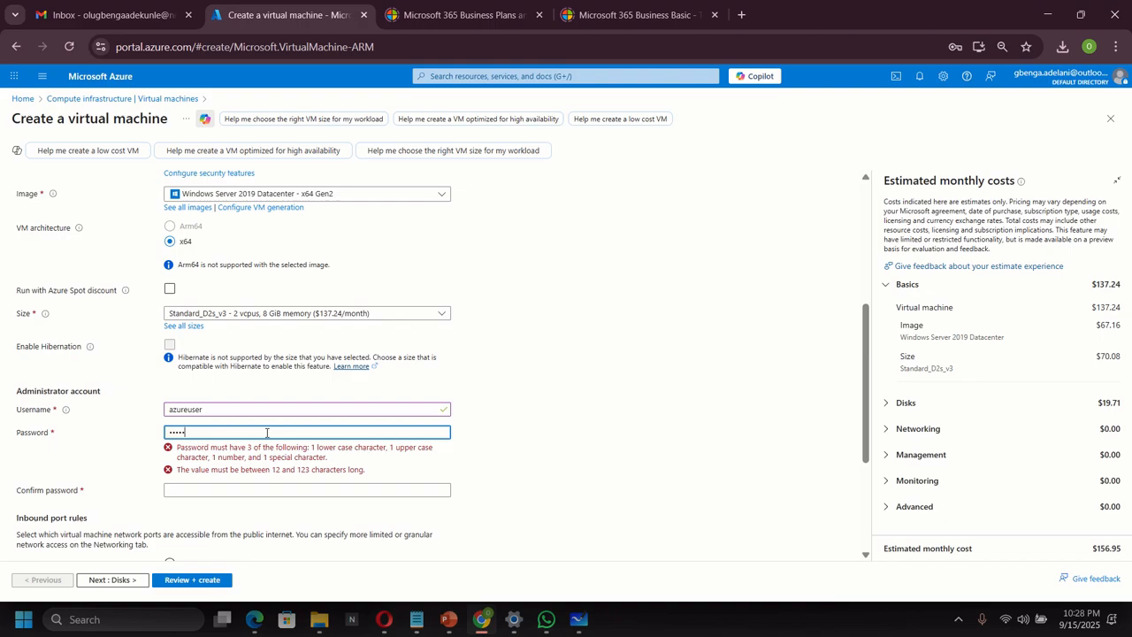
pyautogui.write('••••')
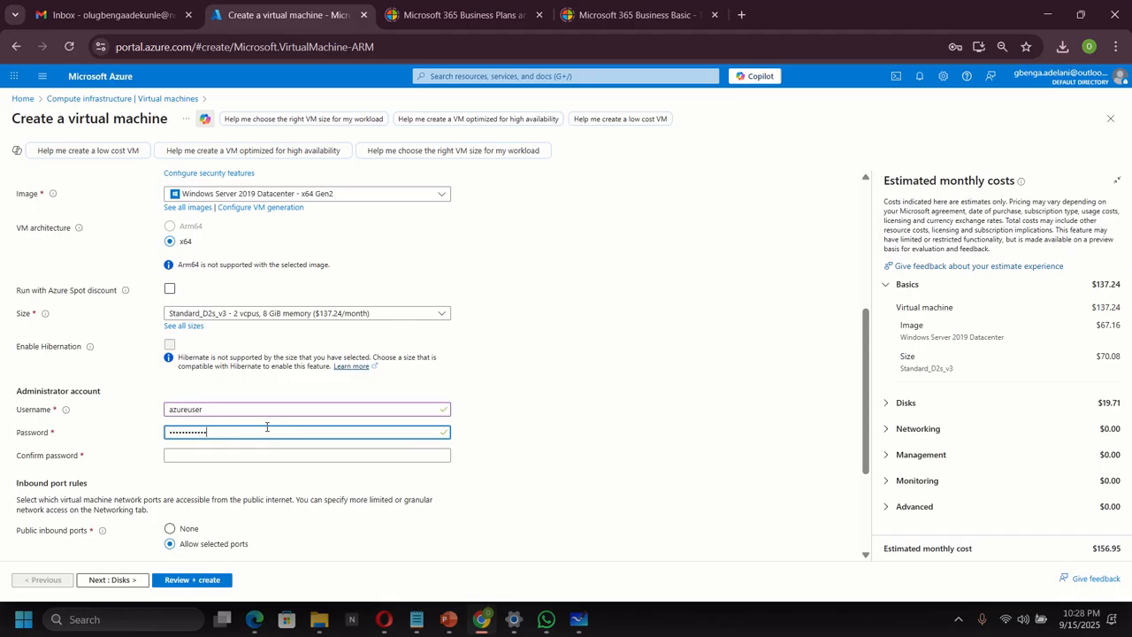
pyautogui.click(244, 455)
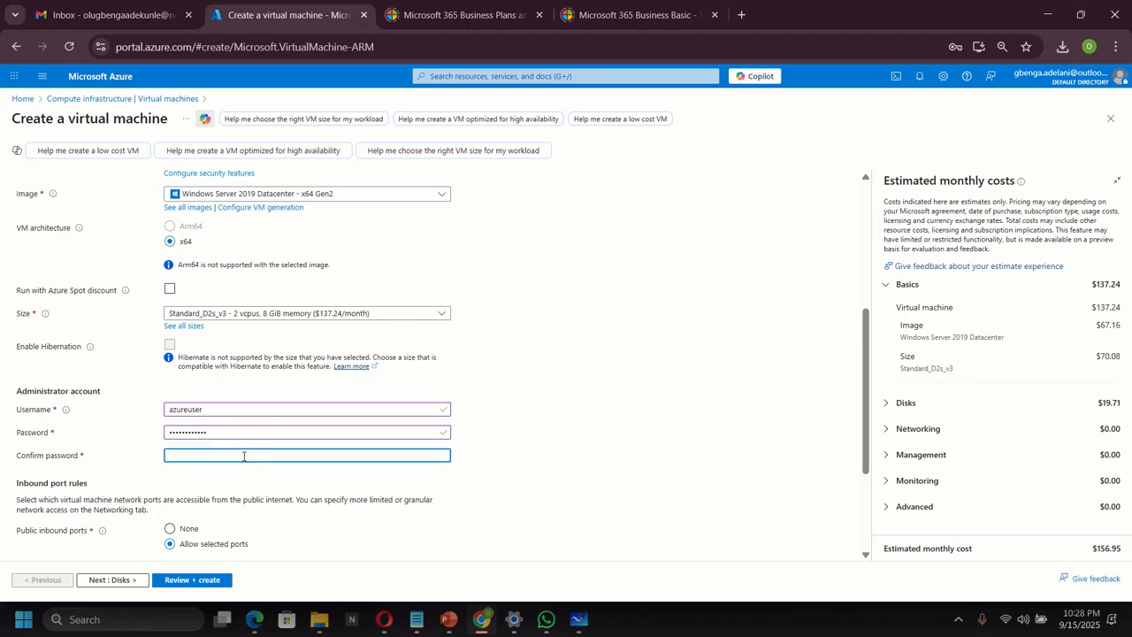
pyautogui.write('•')
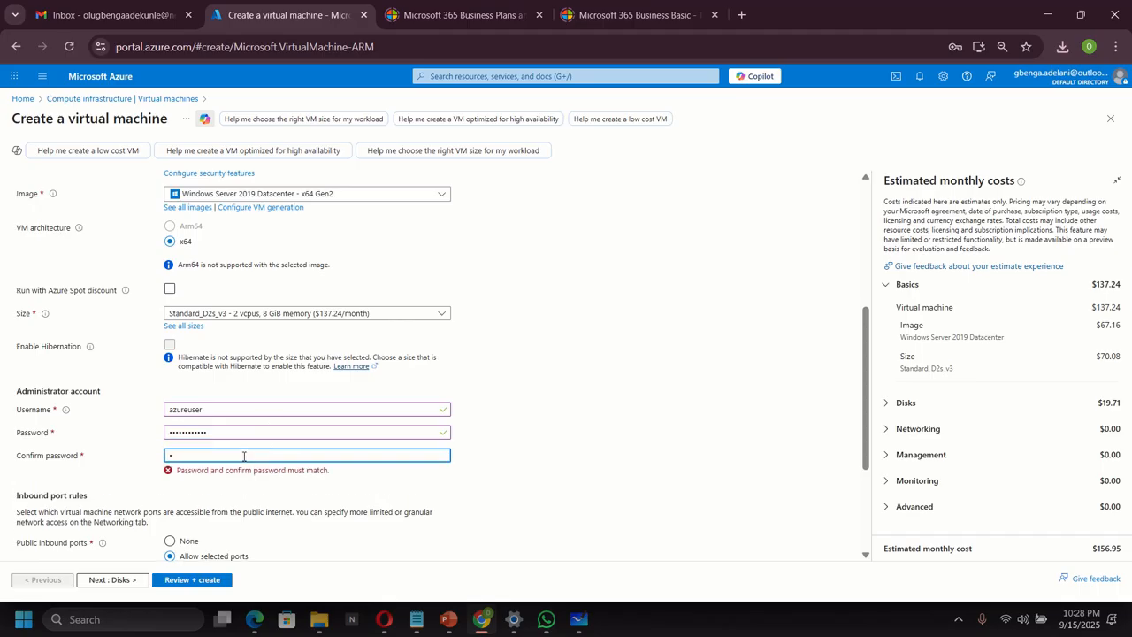
pyautogui.write('••••••••••')
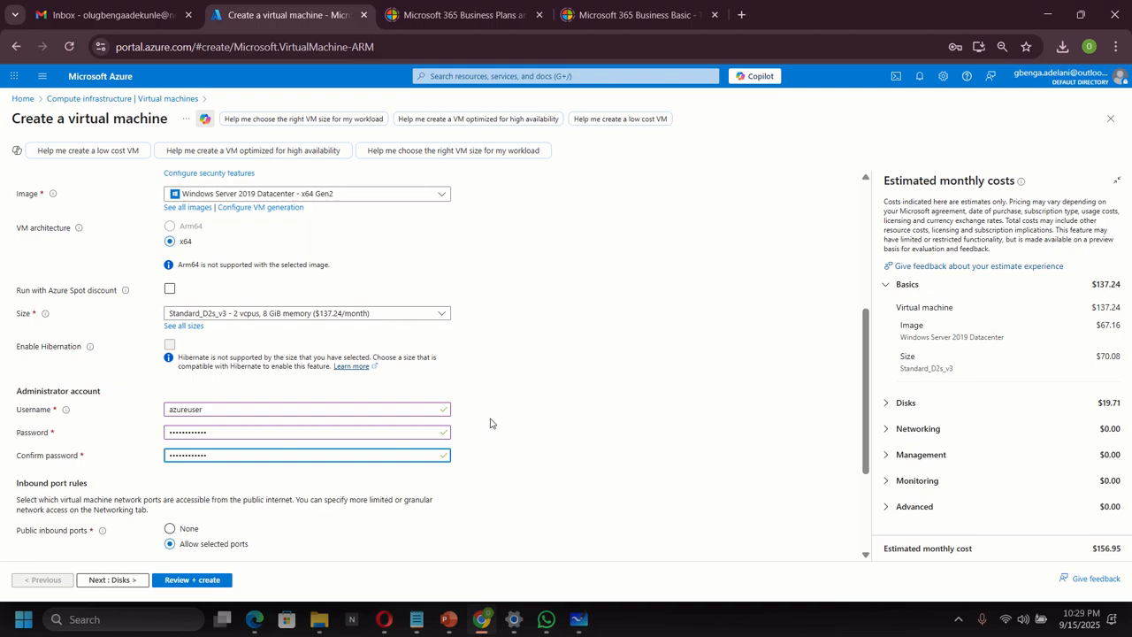
# Allow RDP (3389) as VM1's inbound port.
pyautogui.scroll(-2, 518, 410)
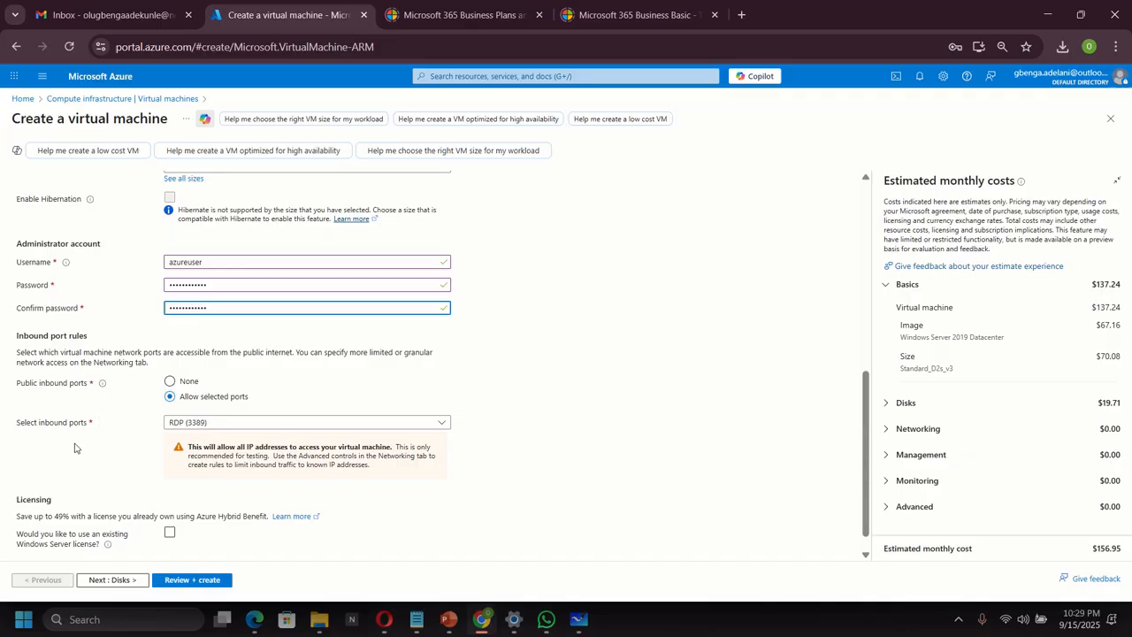
pyautogui.click(230, 422)
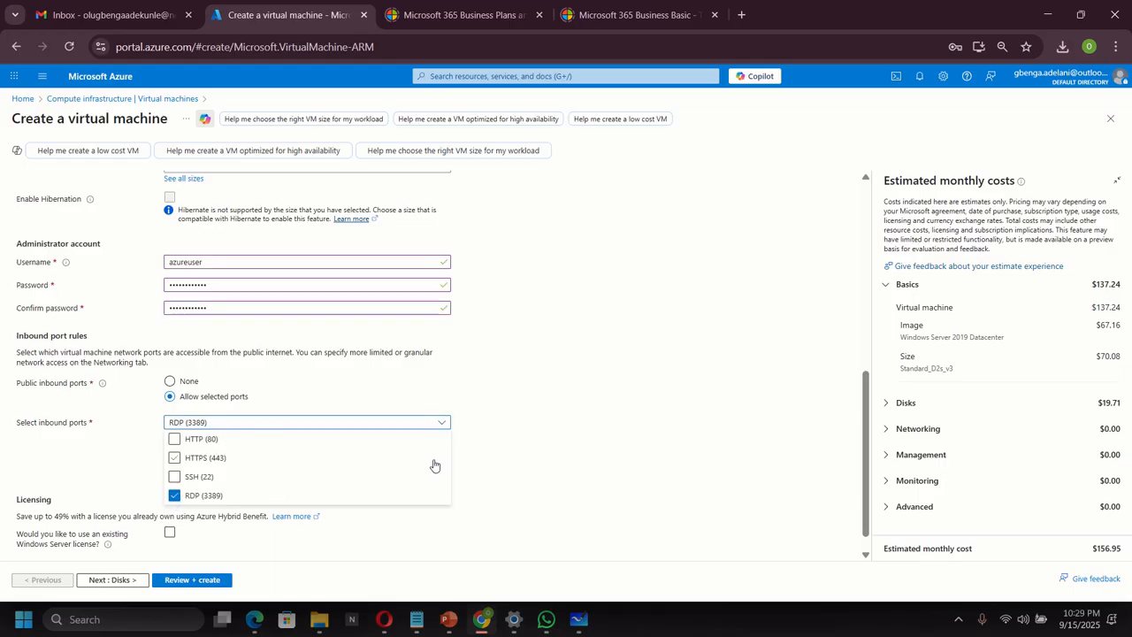
pyautogui.click(489, 458)
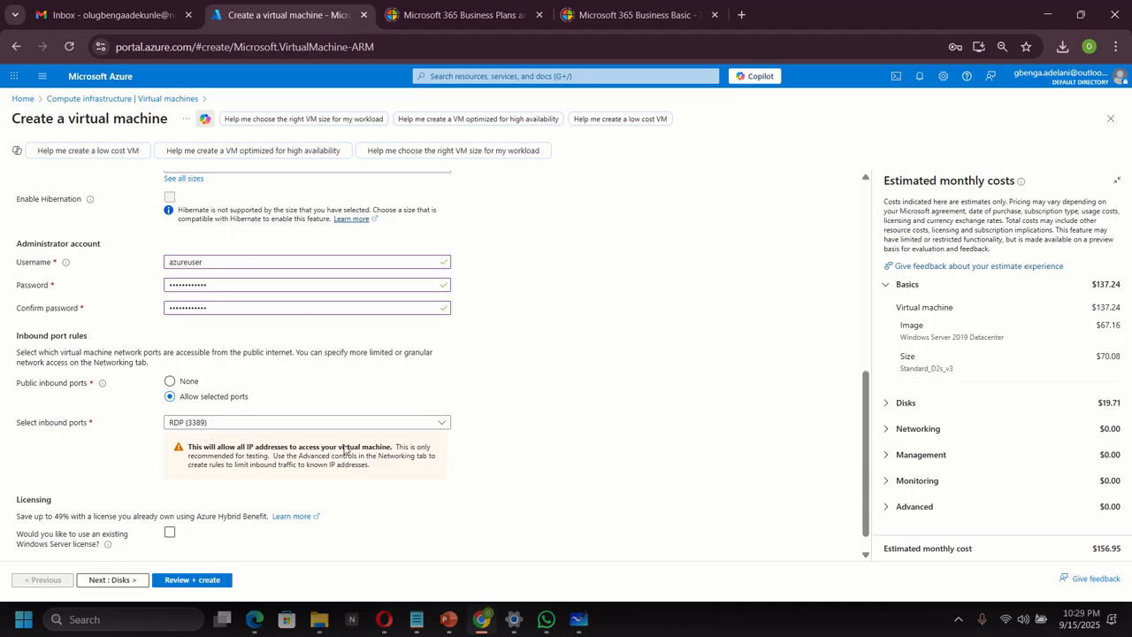
pyautogui.click(433, 425)
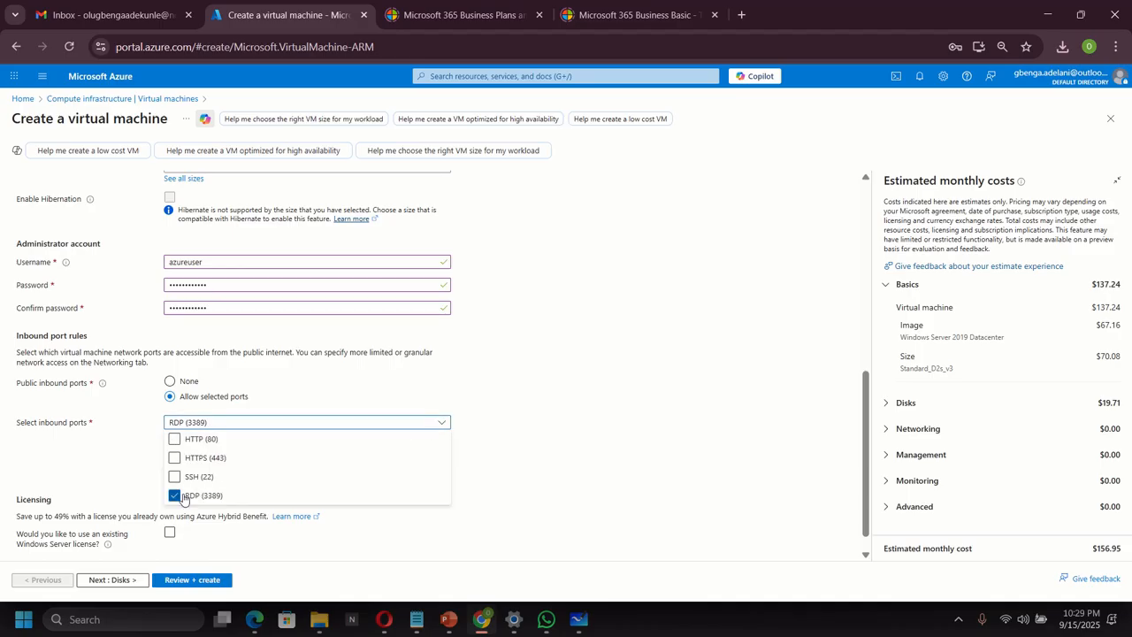
pyautogui.click(510, 454)
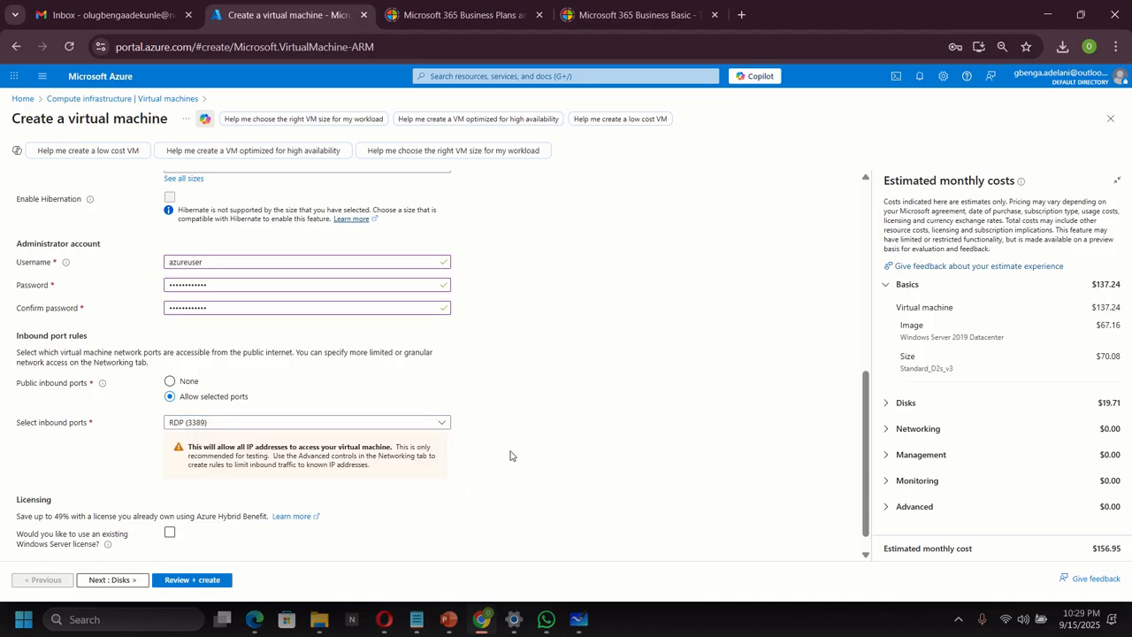
pyautogui.scroll(2, 510, 455)
pyautogui.scroll(3, 510, 456)
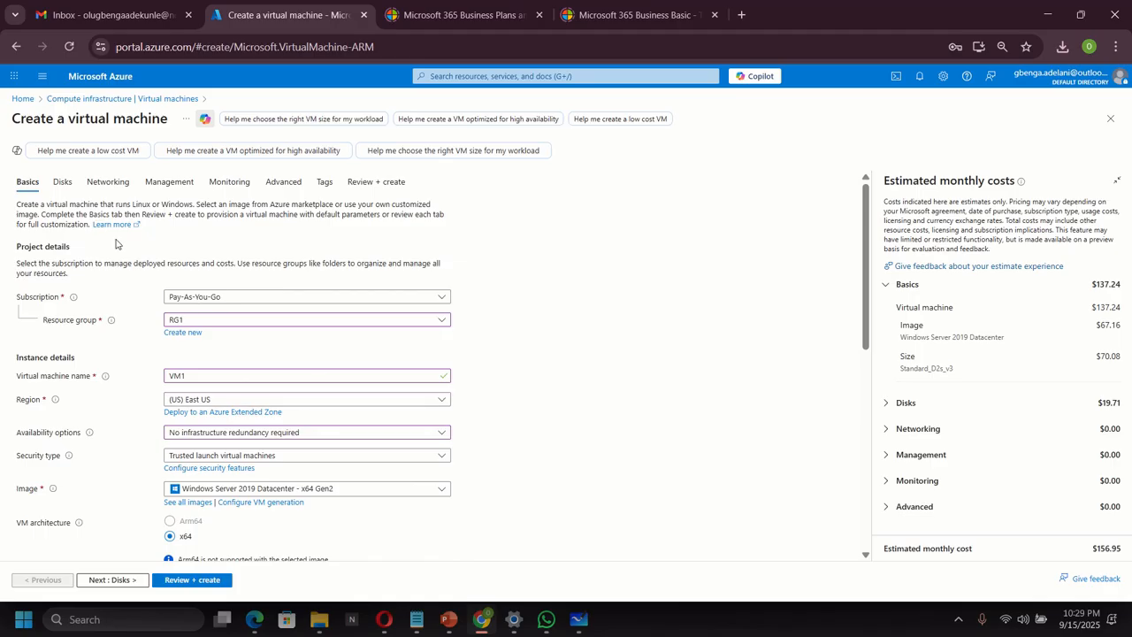
# Connect VM1 to VNET1 (RG1) on the default subnet.
pyautogui.click(108, 183)
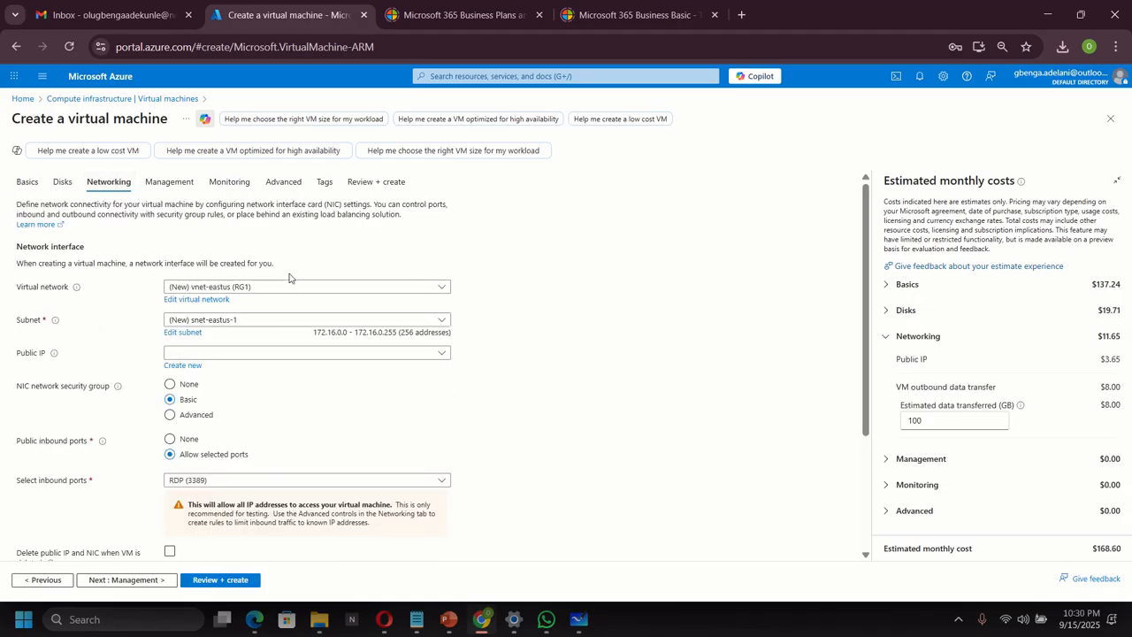
pyautogui.click(253, 287)
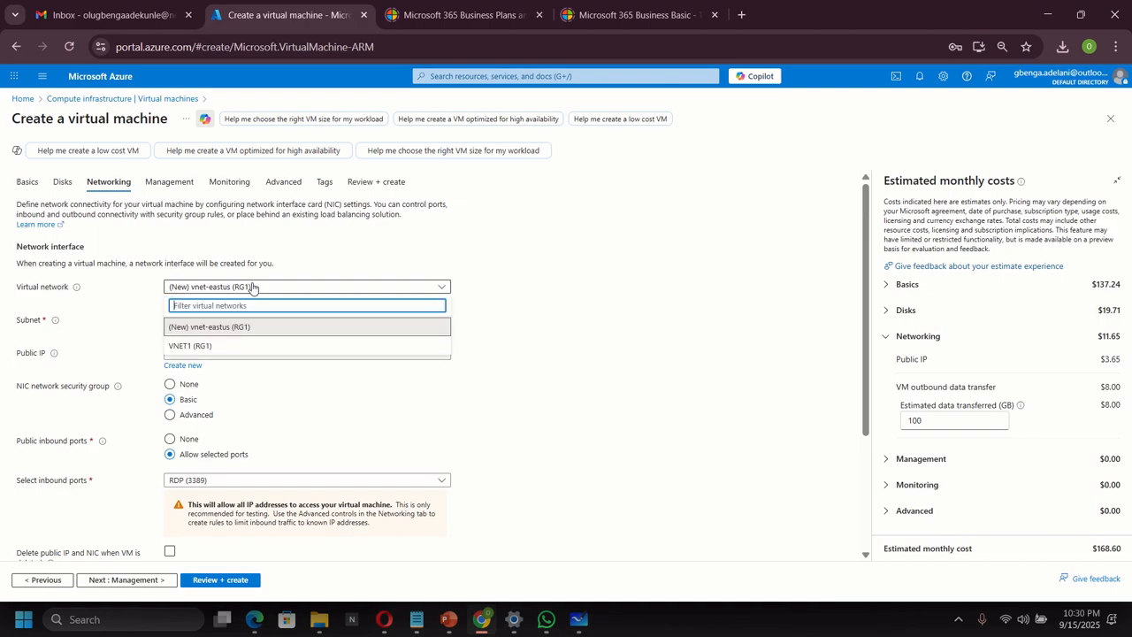
pyautogui.click(182, 349)
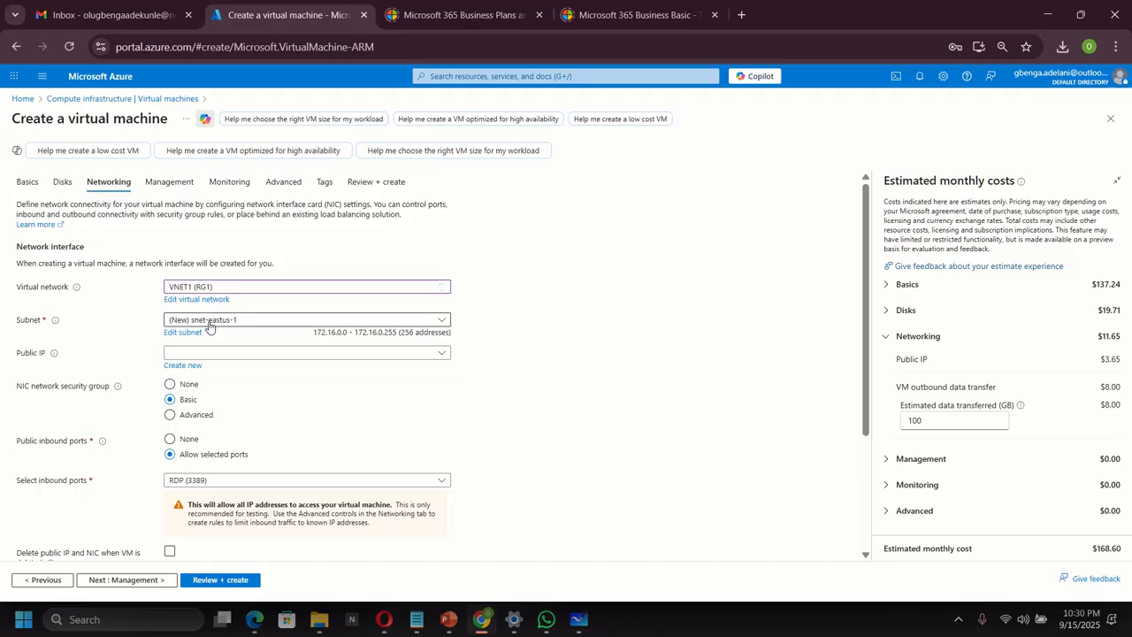
pyautogui.click(209, 326)
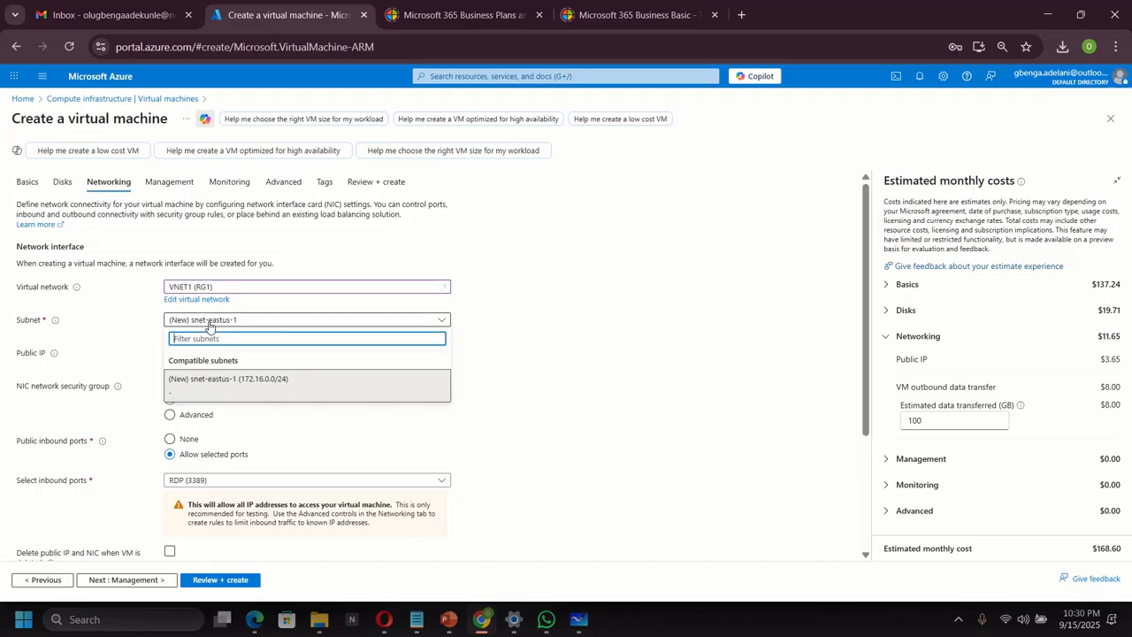
pyautogui.click(569, 329)
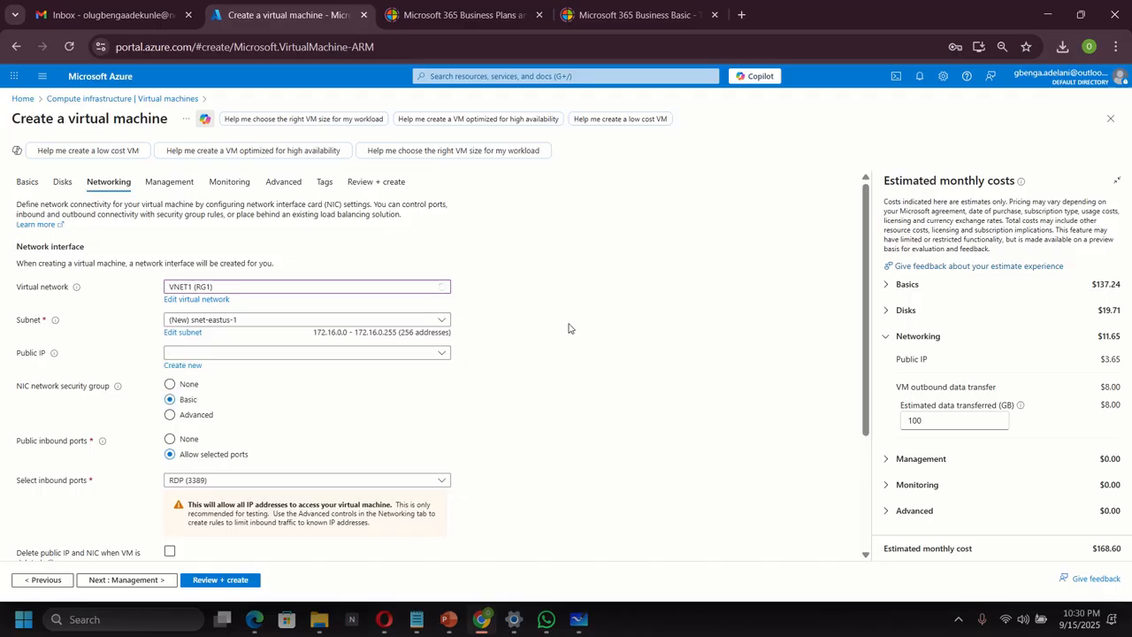
pyautogui.click(318, 322)
pyautogui.click(200, 381)
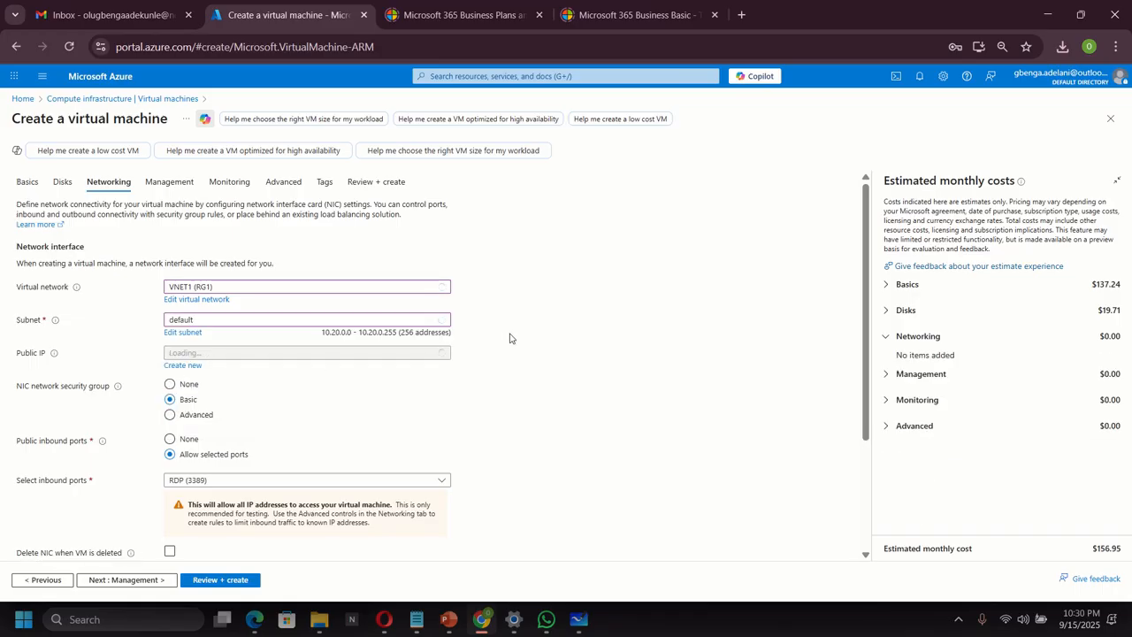
# Submit VM1's settings for validation and creation.
pyautogui.scroll(-2, 512, 338)
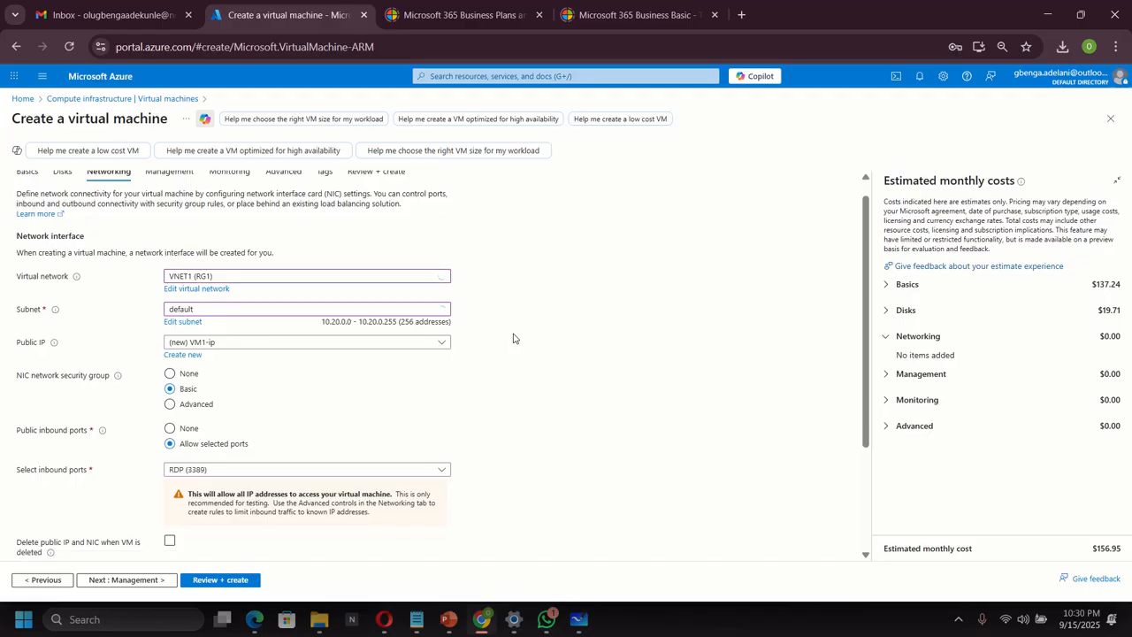
pyautogui.scroll(1, 513, 338)
pyautogui.scroll(2, 513, 338)
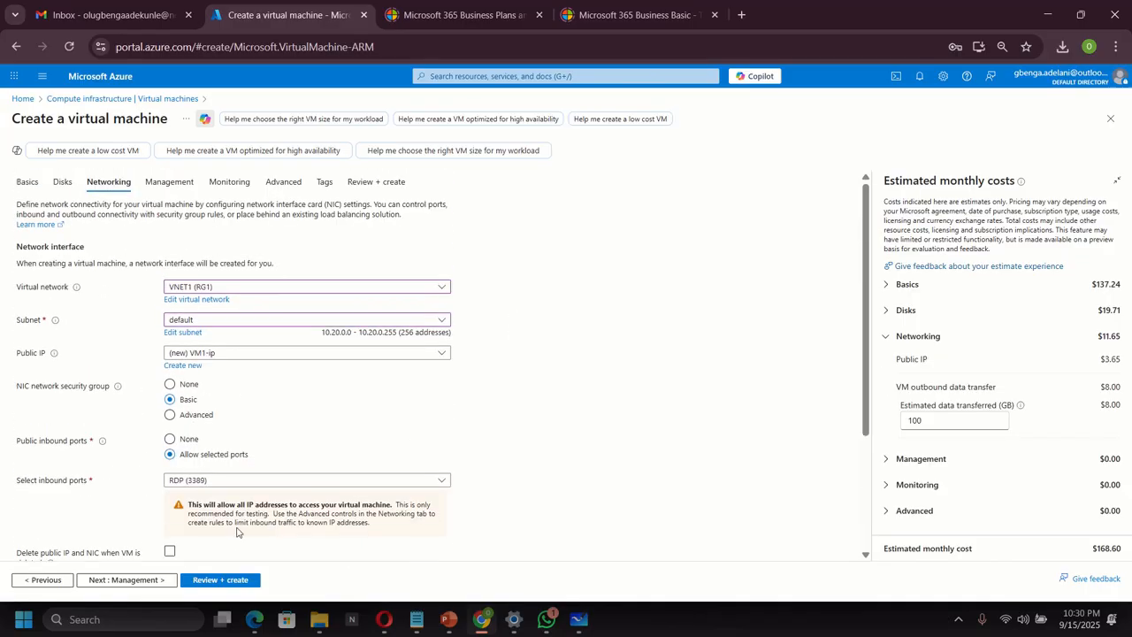
pyautogui.click(208, 582)
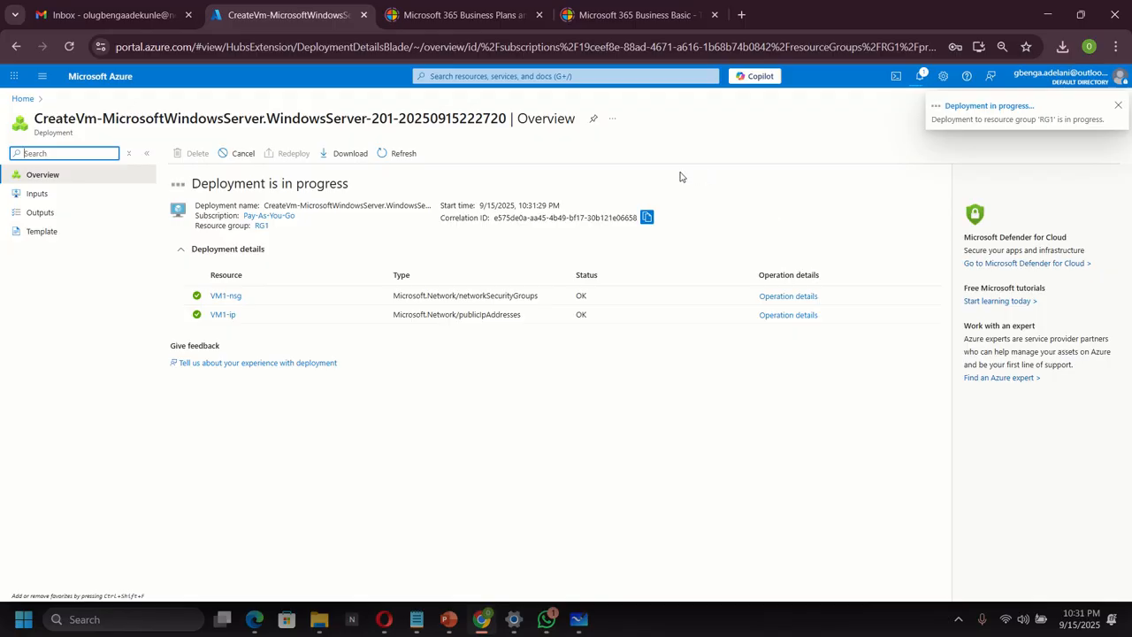
# Open Virtual machines from recent services and start a new virtual machine.
pyautogui.click(449, 78)
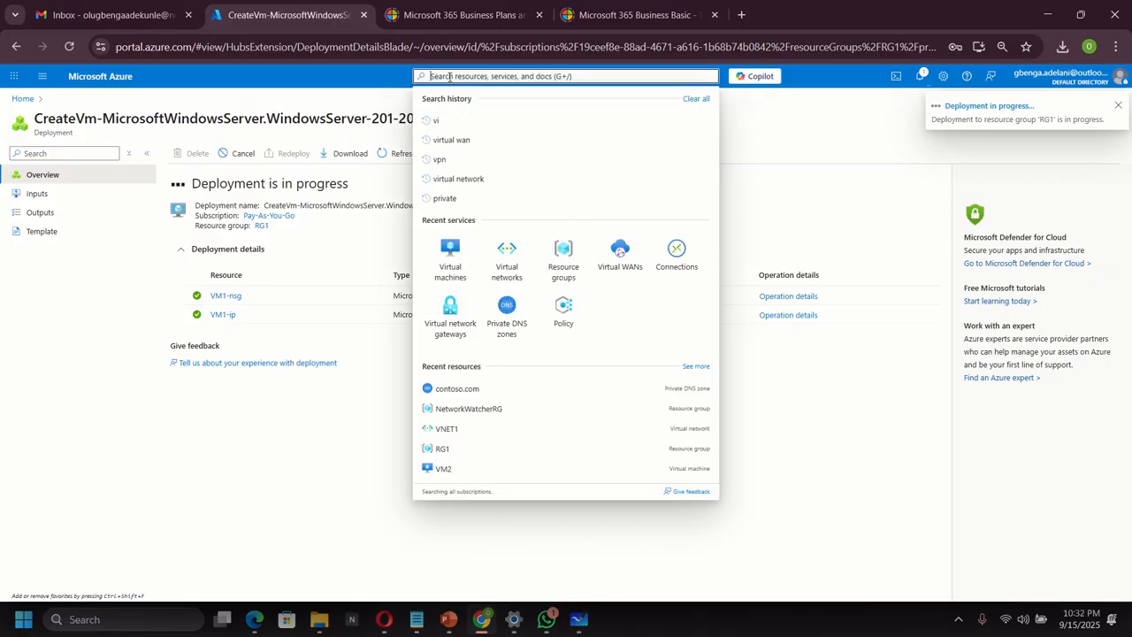
pyautogui.click(455, 255)
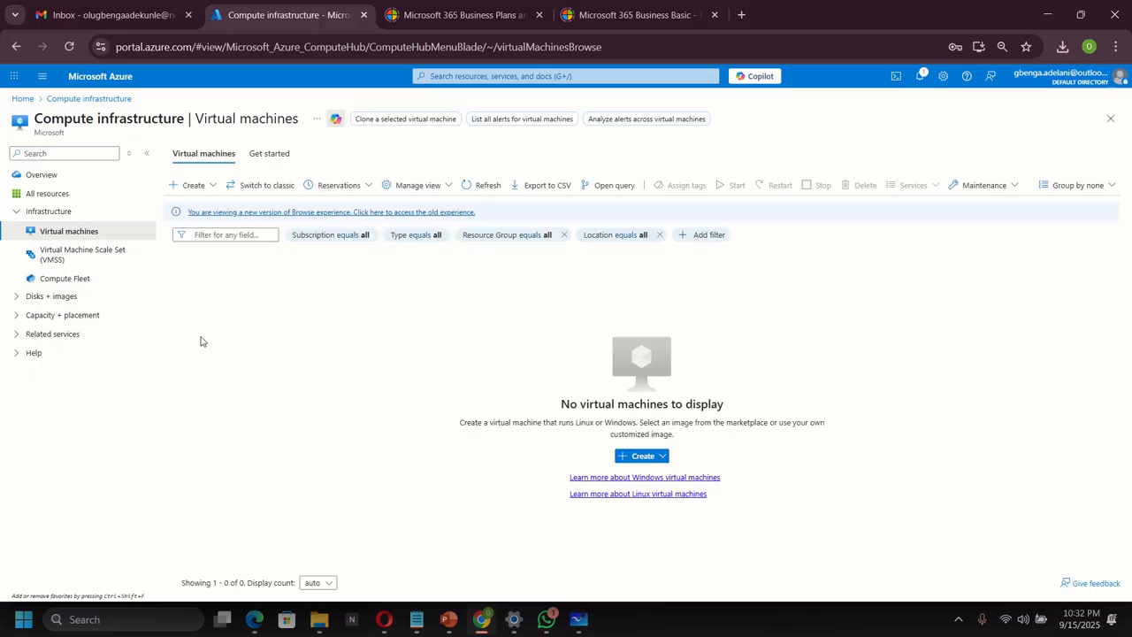
pyautogui.click(195, 186)
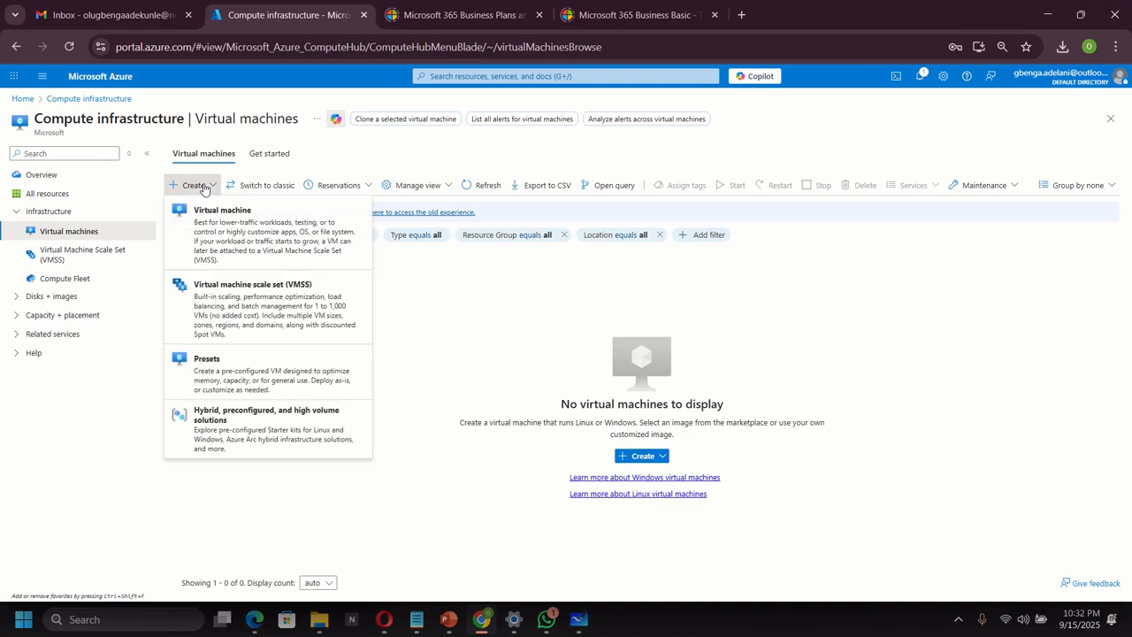
pyautogui.click(214, 238)
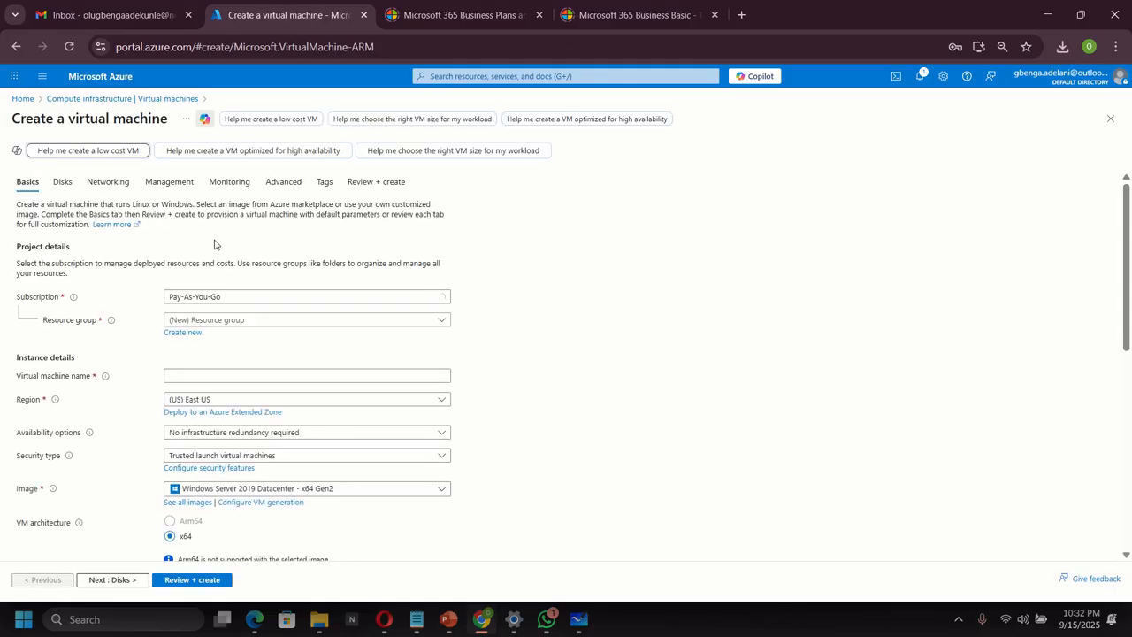
# Place the VM in RG1, name it VM2, with no infrastructure redundancy.
pyautogui.click(228, 321)
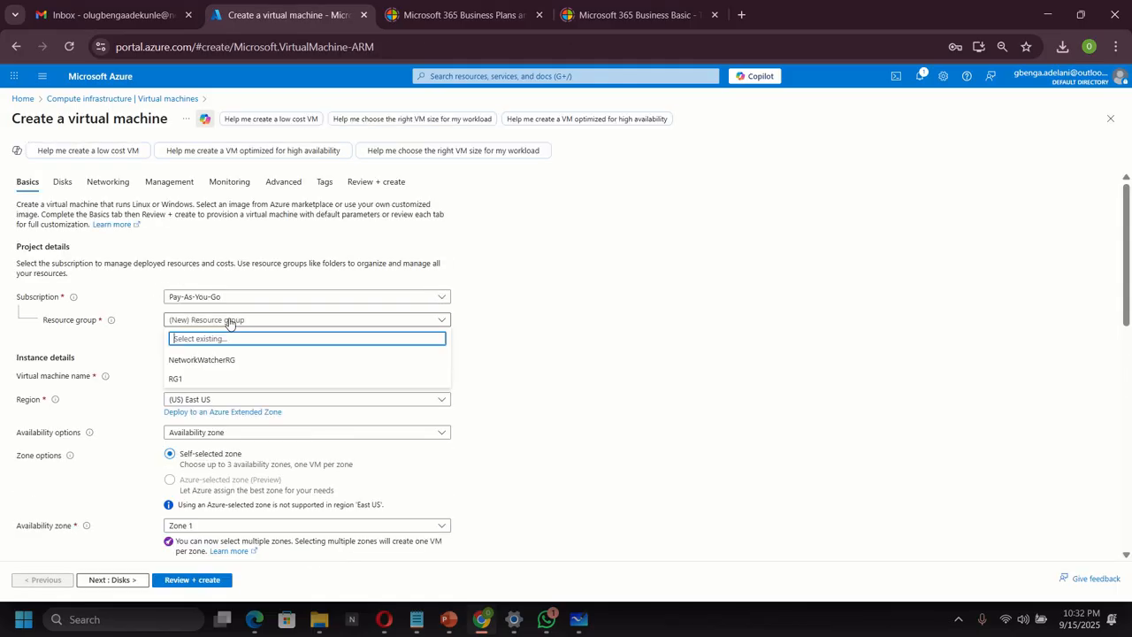
pyautogui.click(196, 379)
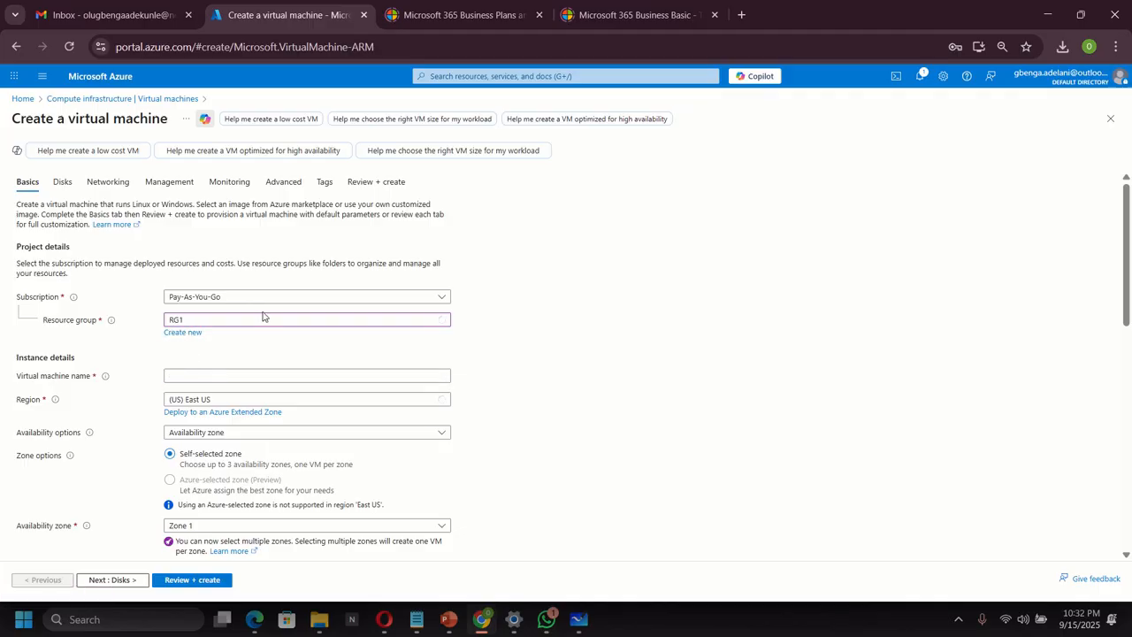
pyautogui.scroll(-1, 291, 348)
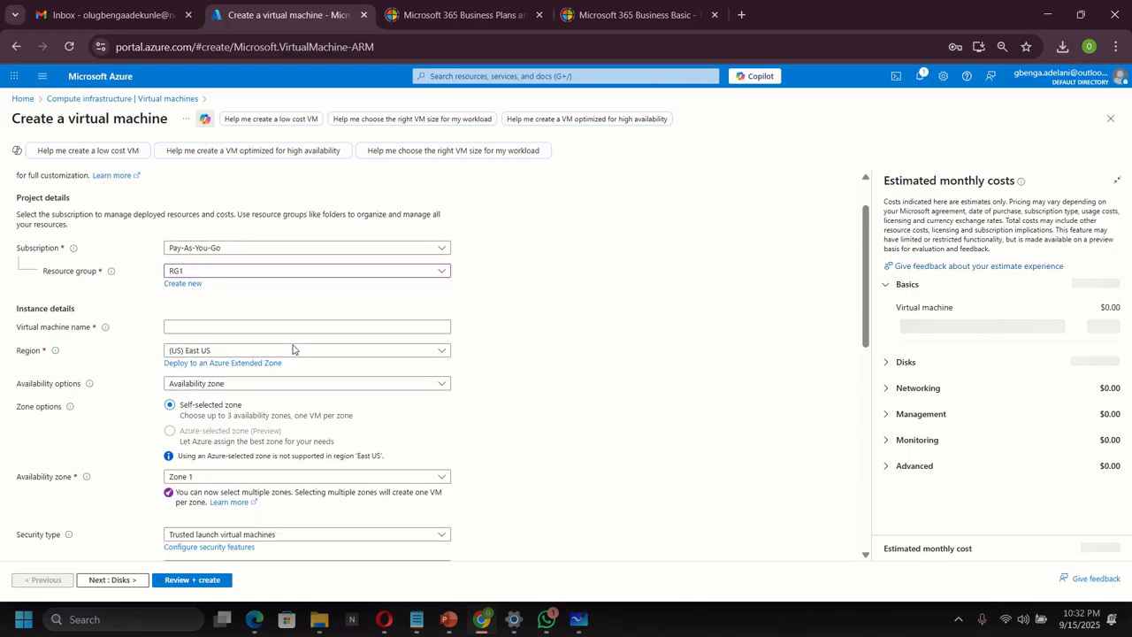
pyautogui.click(208, 299)
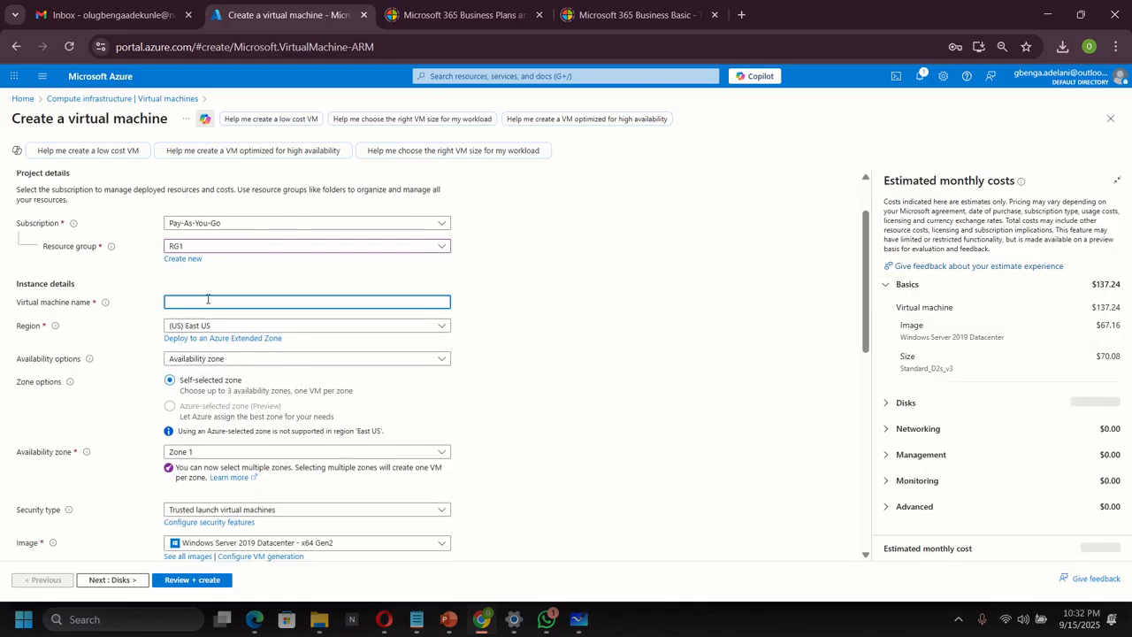
pyautogui.write('VM2')
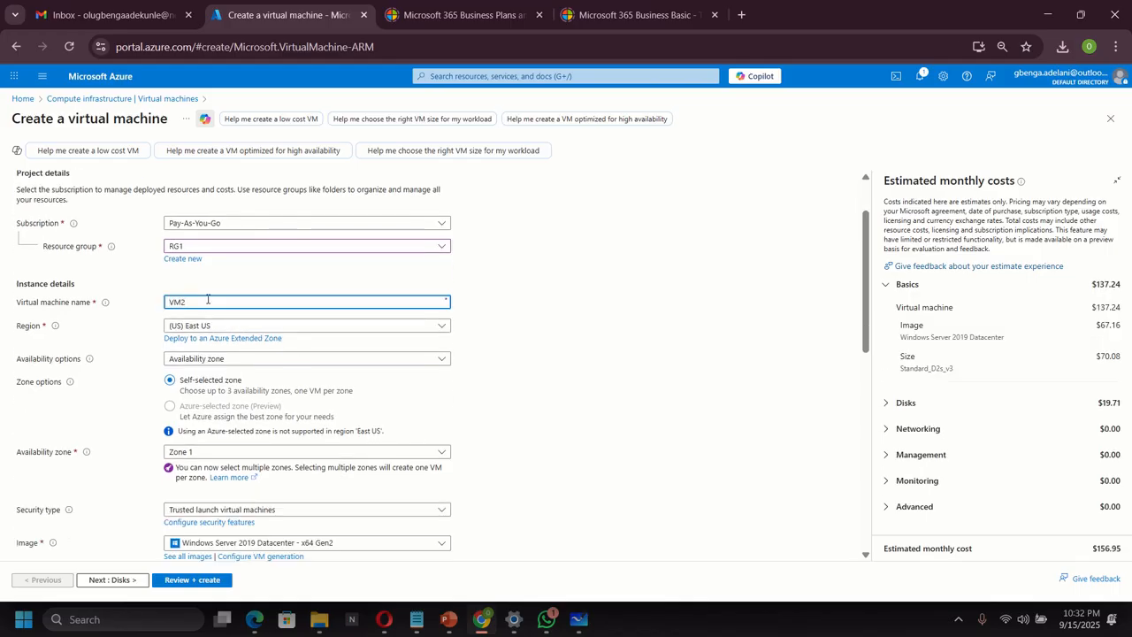
pyautogui.click(278, 361)
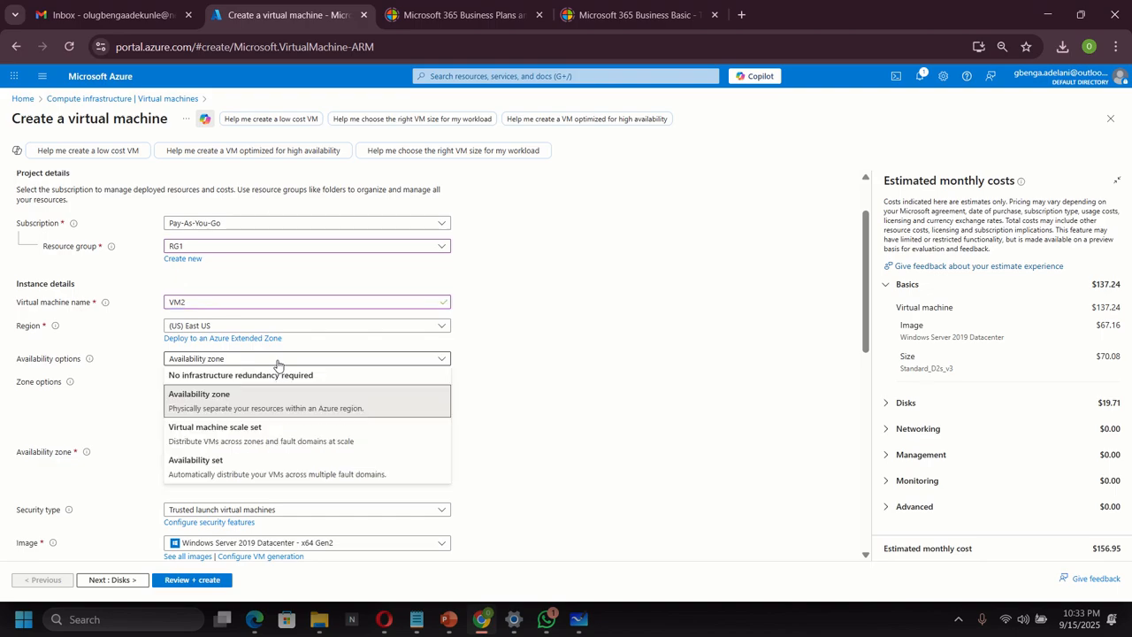
pyautogui.click(263, 375)
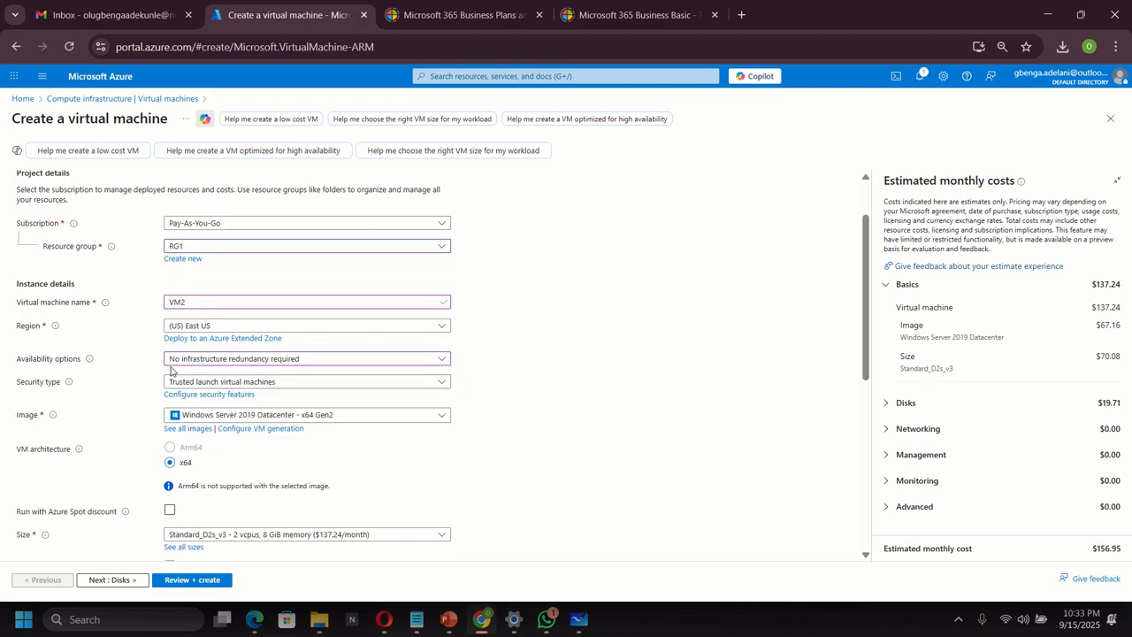
# Enter VM2's administrator username and a confirmed password, lengthening the too-short one.
pyautogui.scroll(-2, 387, 385)
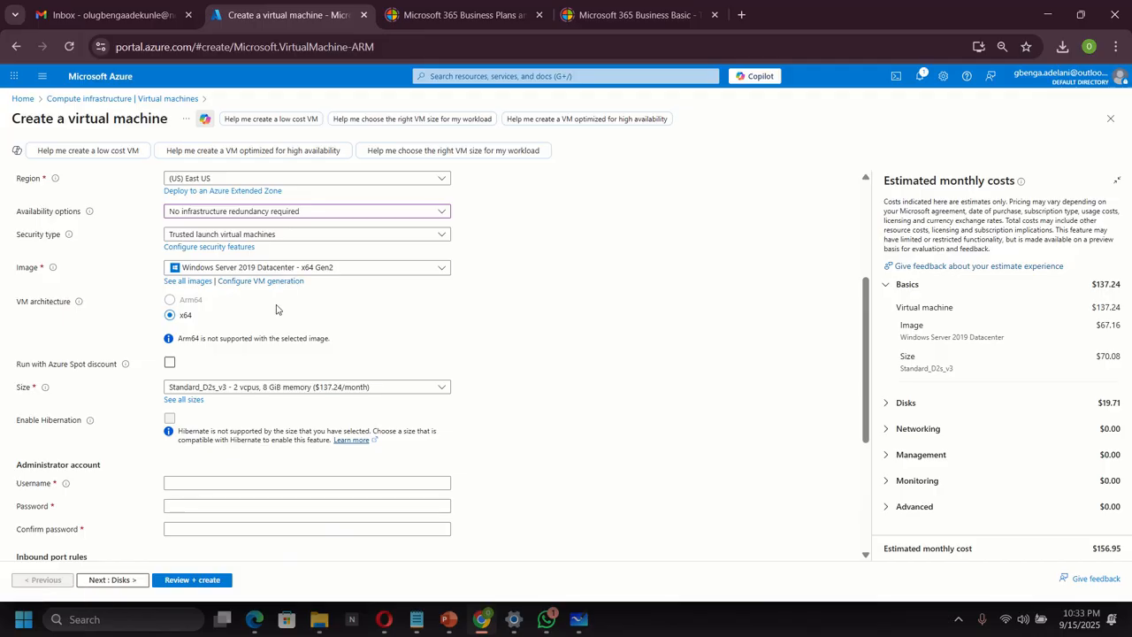
pyautogui.scroll(-1, 264, 317)
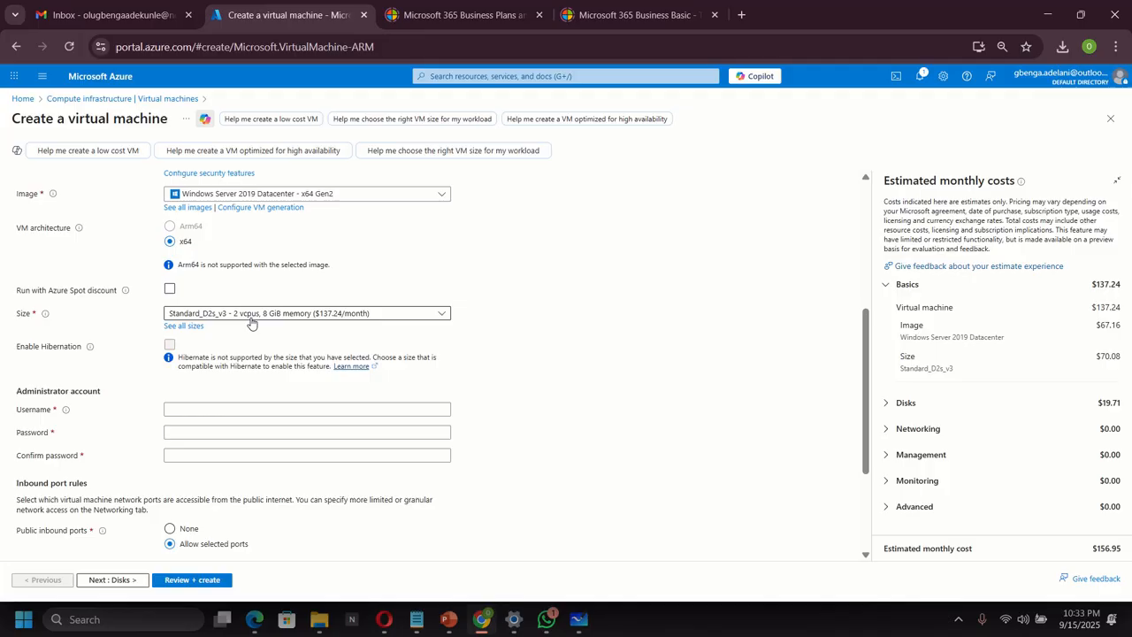
pyautogui.scroll(-1, 252, 323)
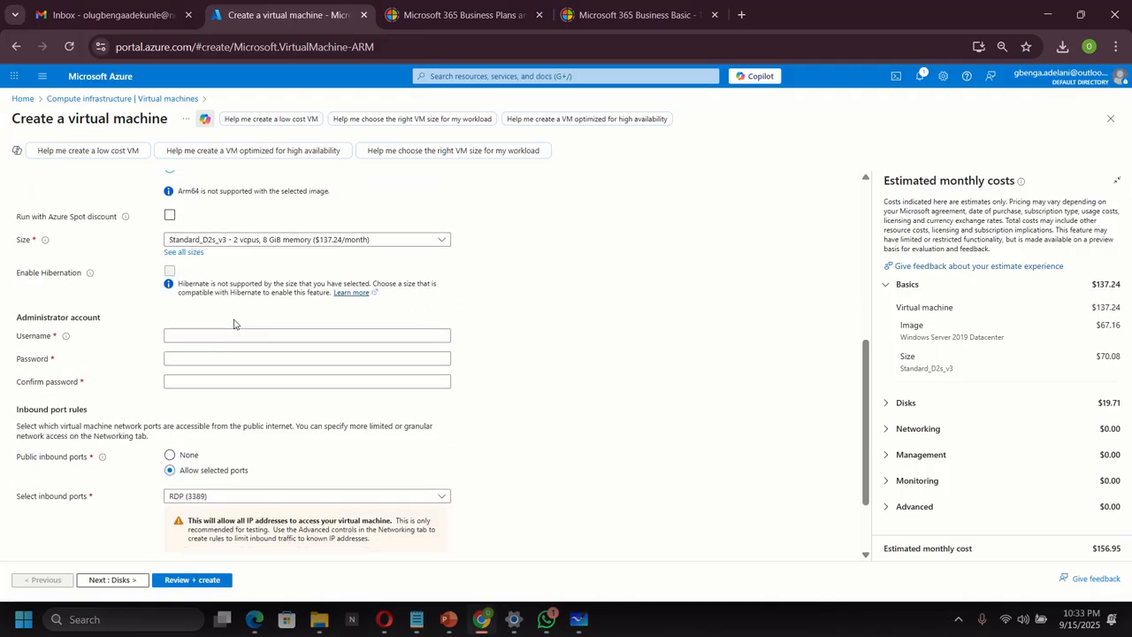
pyautogui.click(197, 336)
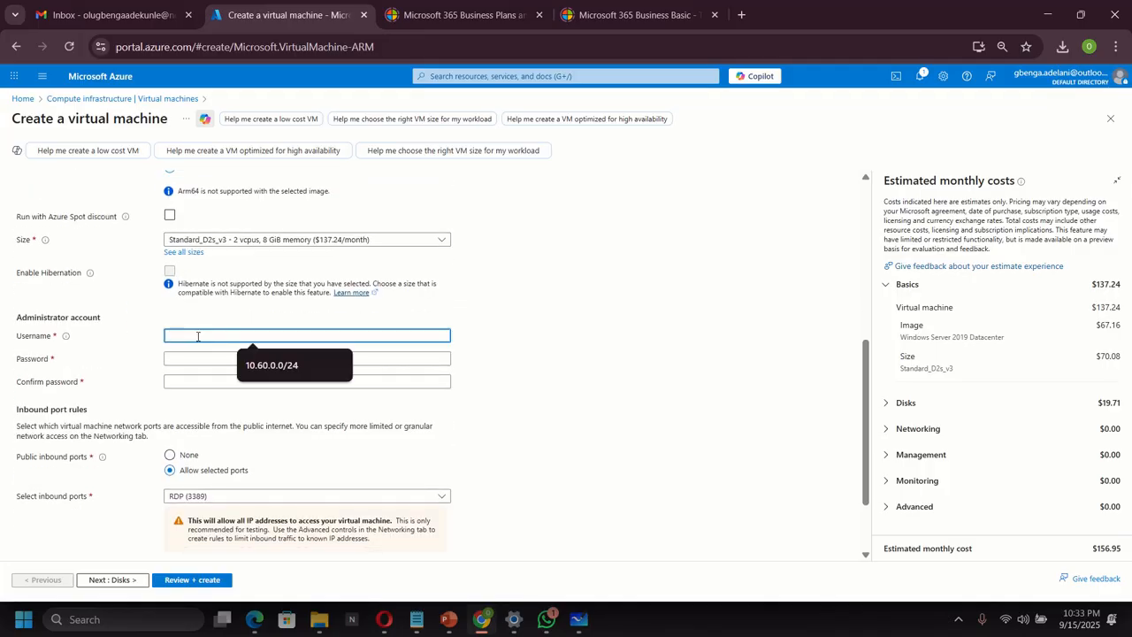
pyautogui.write('azure')
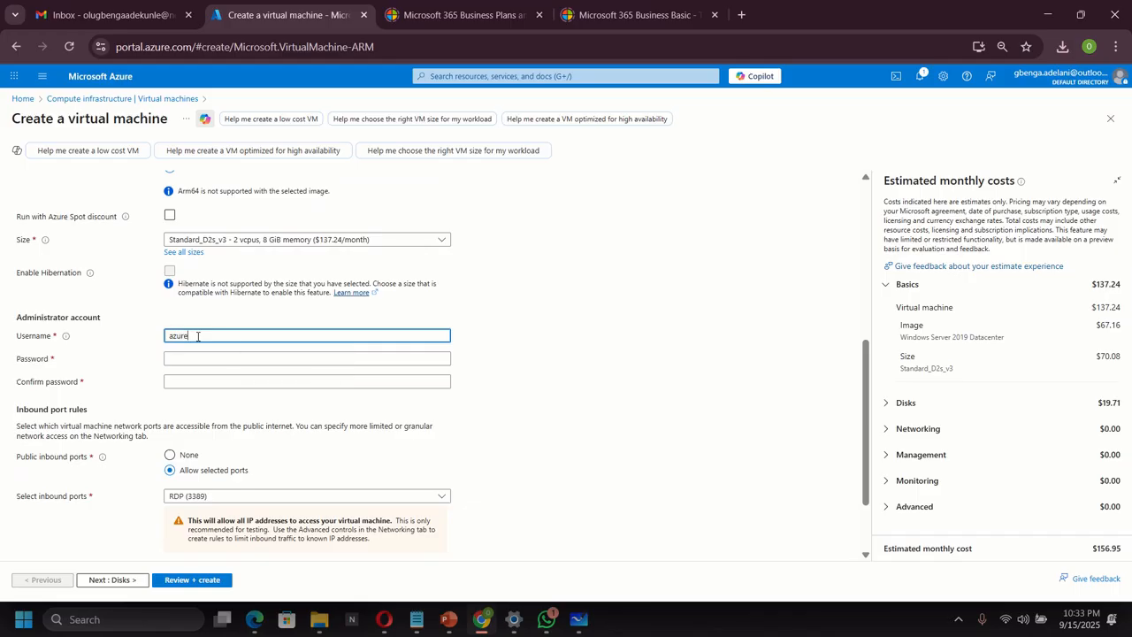
pyautogui.write('user')
pyautogui.press('Tab')
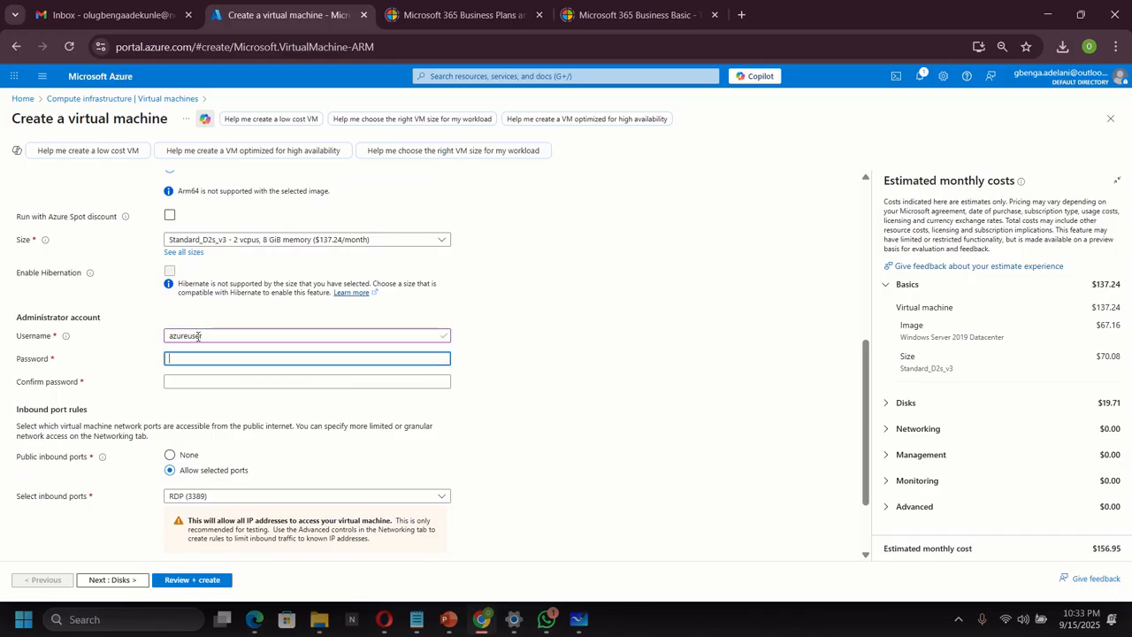
pyautogui.write('P')
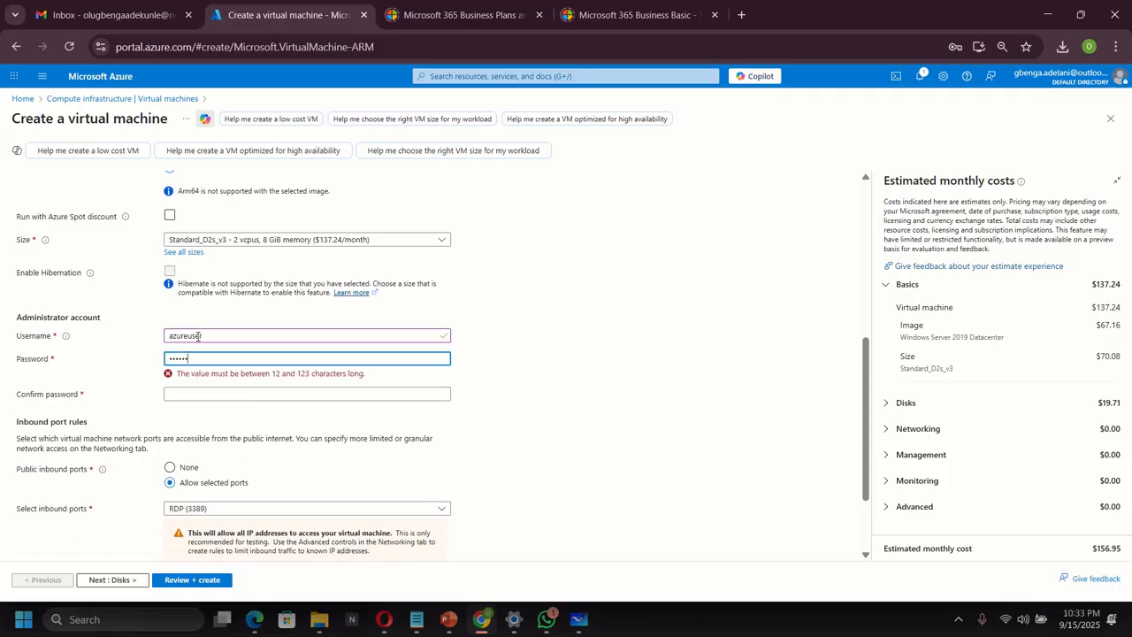
pyautogui.write('rd')
pyautogui.press('Tab')
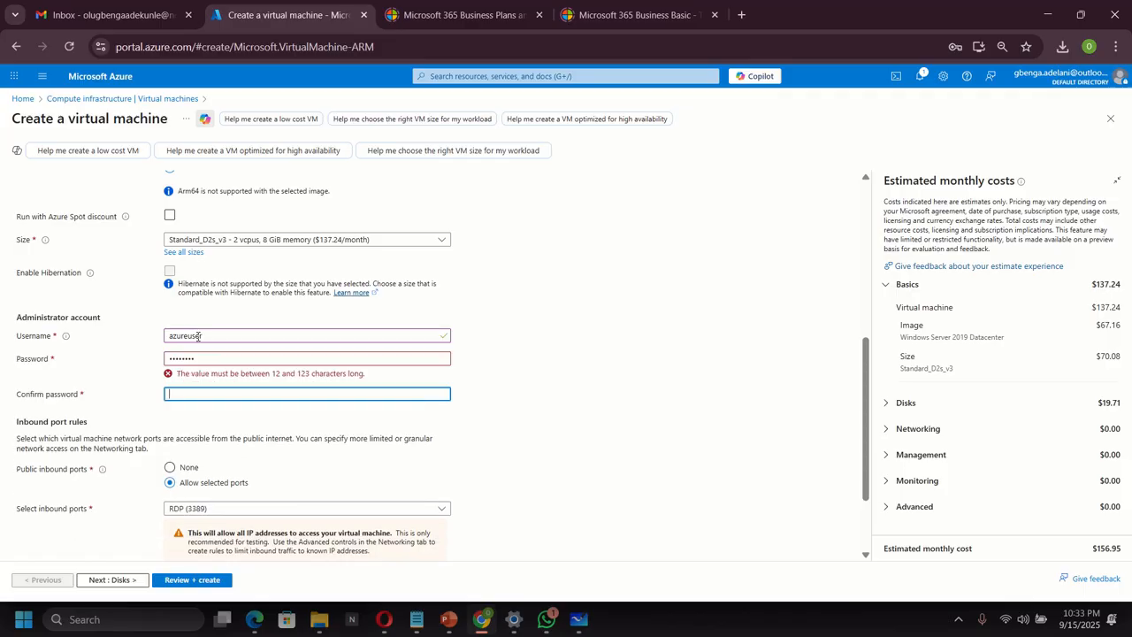
pyautogui.click(213, 359)
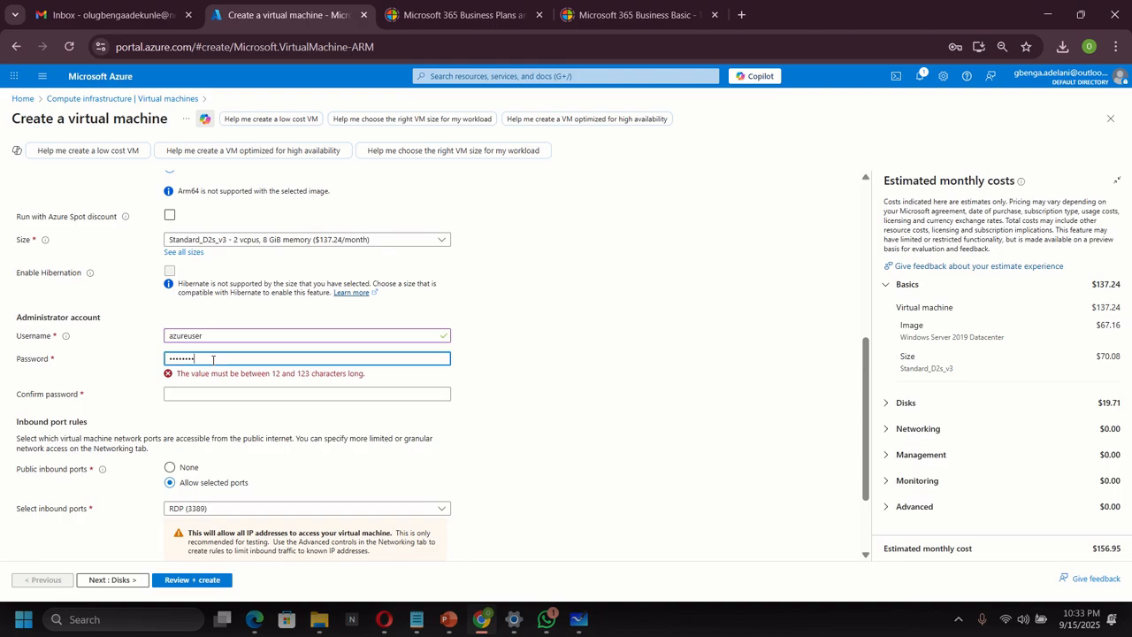
pyautogui.press('Tab')
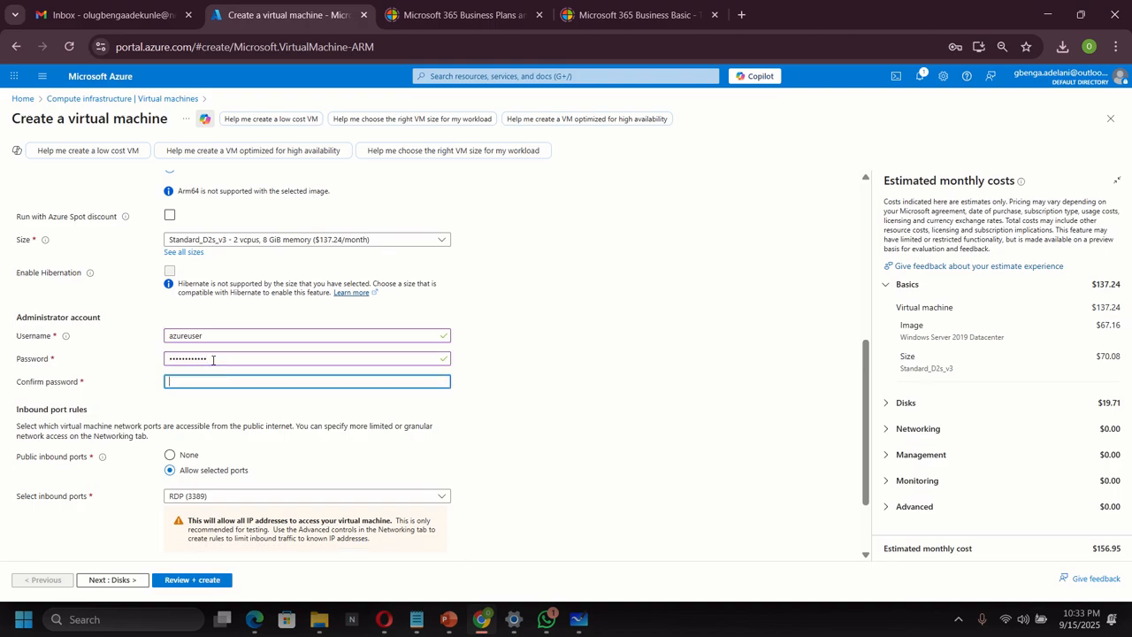
pyautogui.write('•••••')
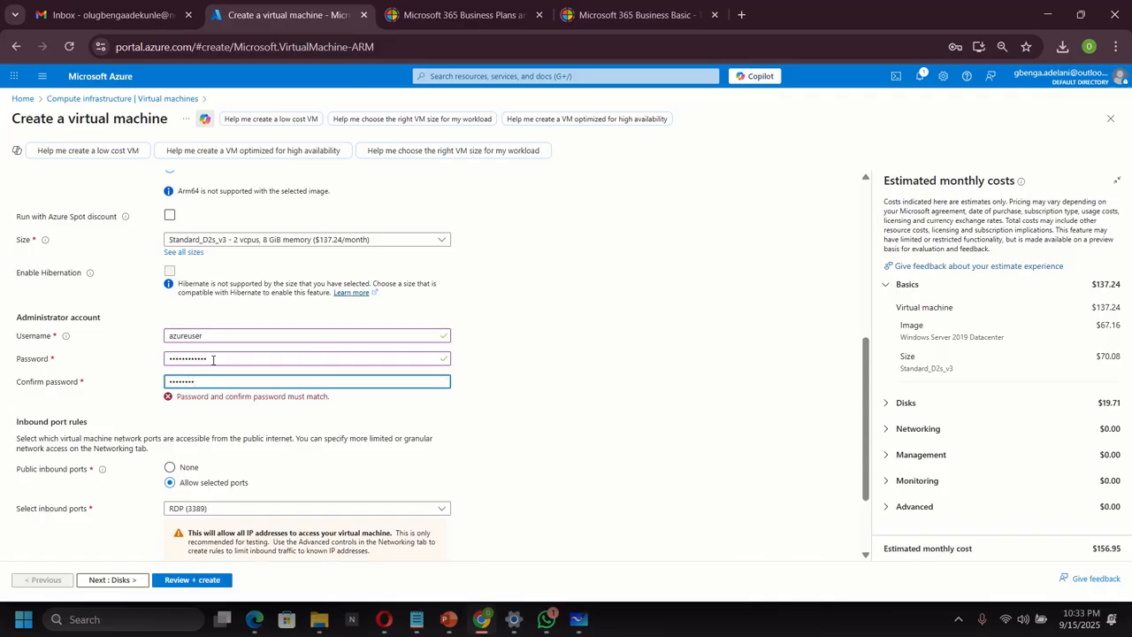
pyautogui.write('••')
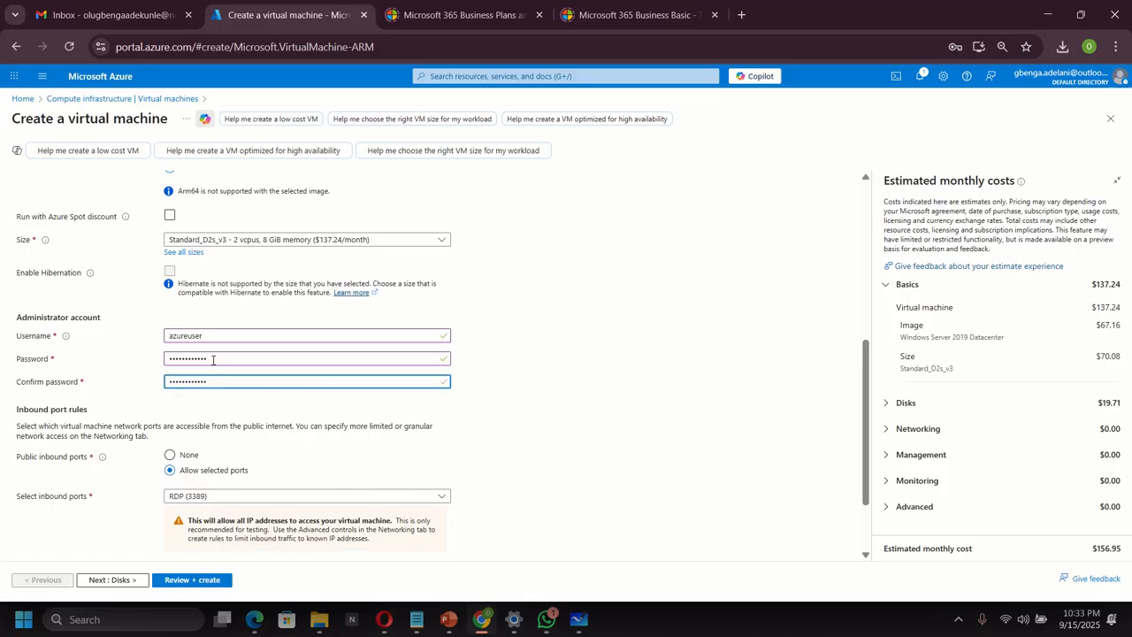
# Keep RDP (3389) as VM2's only inbound port.
pyautogui.scroll(-1, 227, 377)
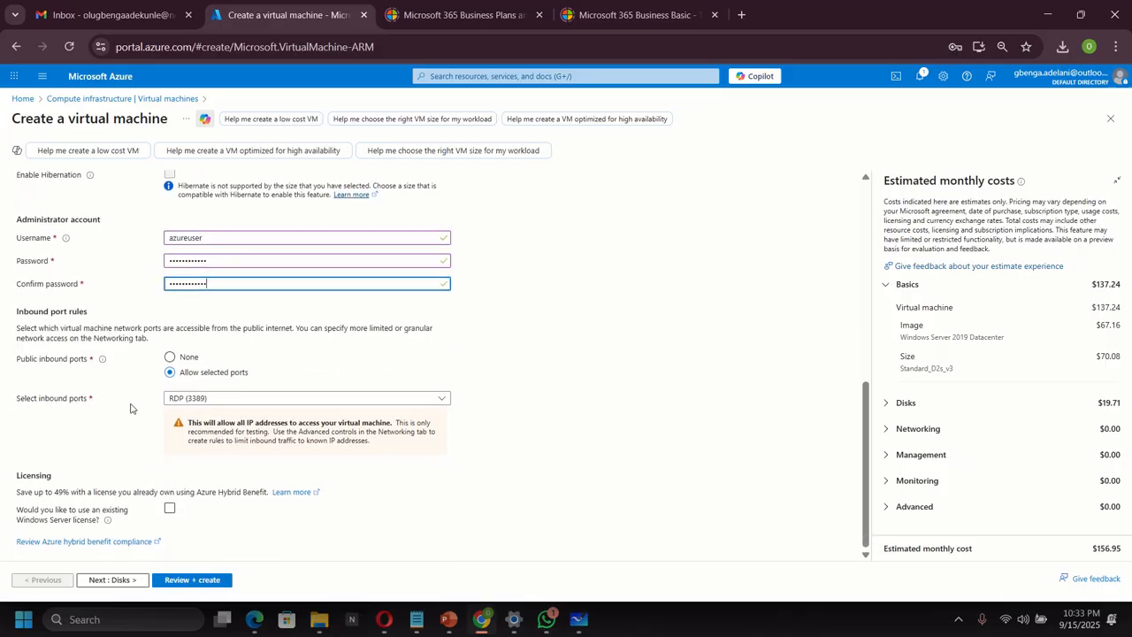
pyautogui.click(220, 400)
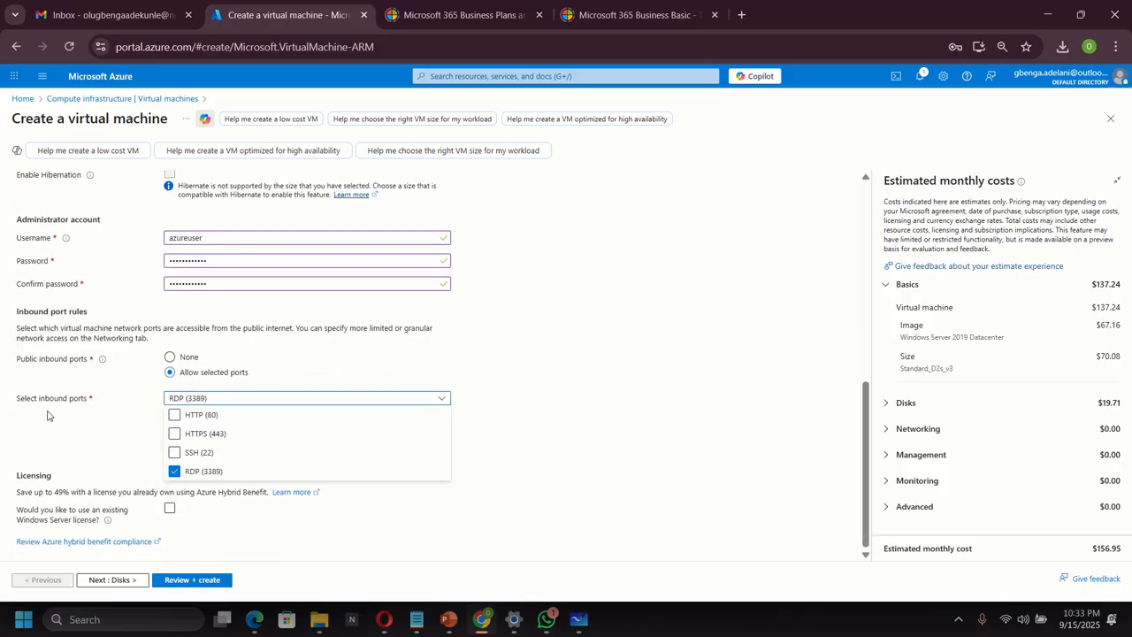
pyautogui.click(504, 445)
pyautogui.scroll(10, 491, 415)
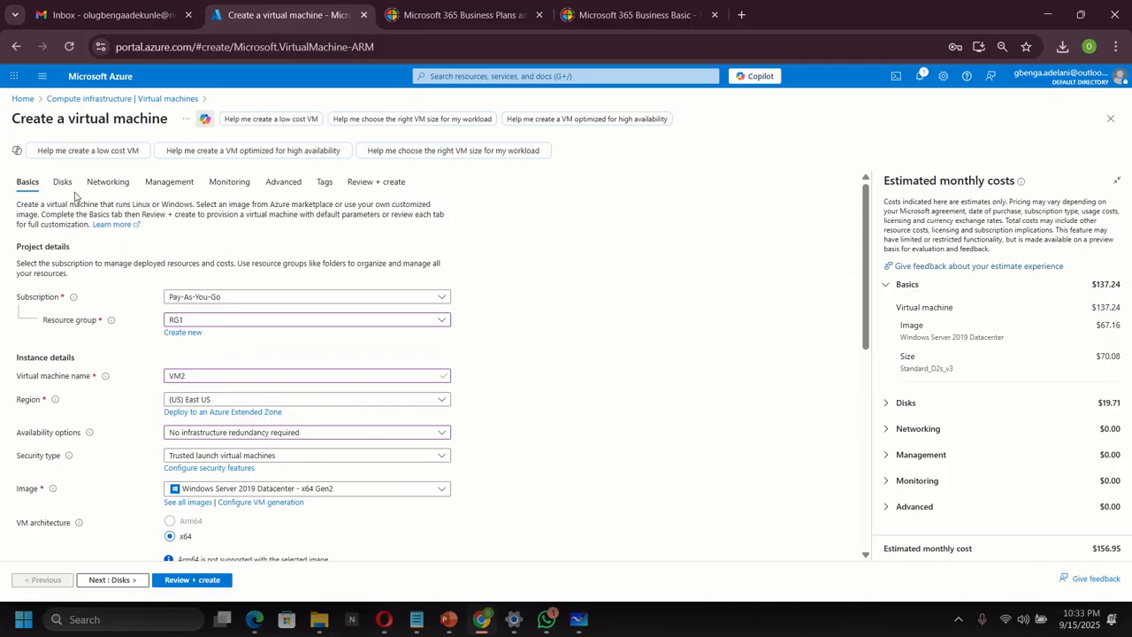
# Attach VM2 to VNET1's default subnet and send it to Review + create.
pyautogui.click(108, 180)
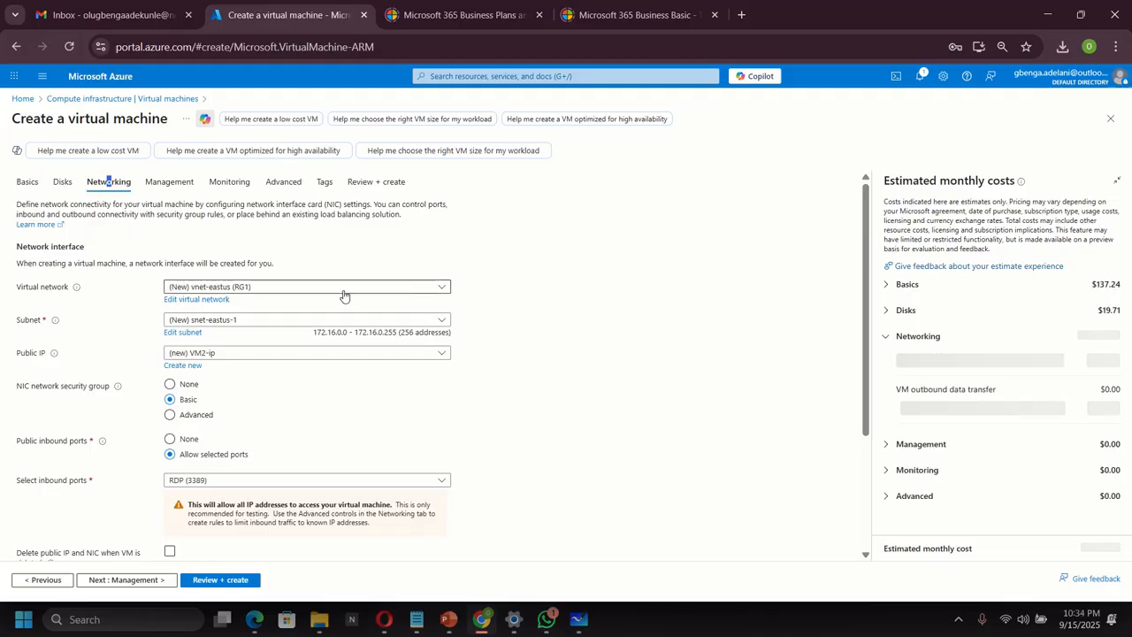
pyautogui.click(299, 287)
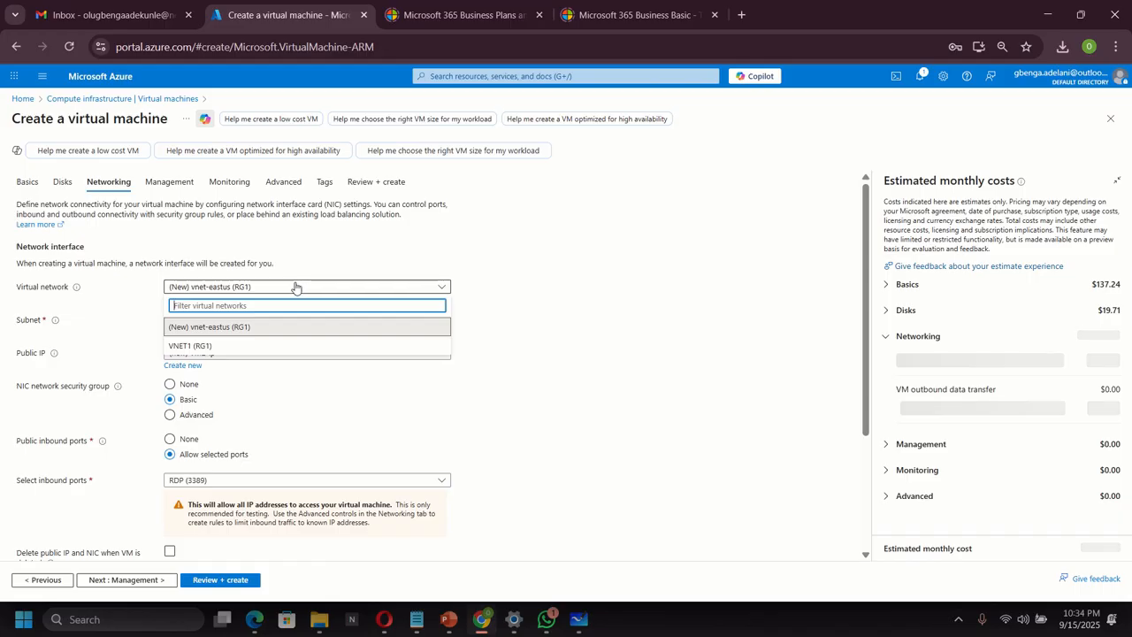
pyautogui.click(202, 347)
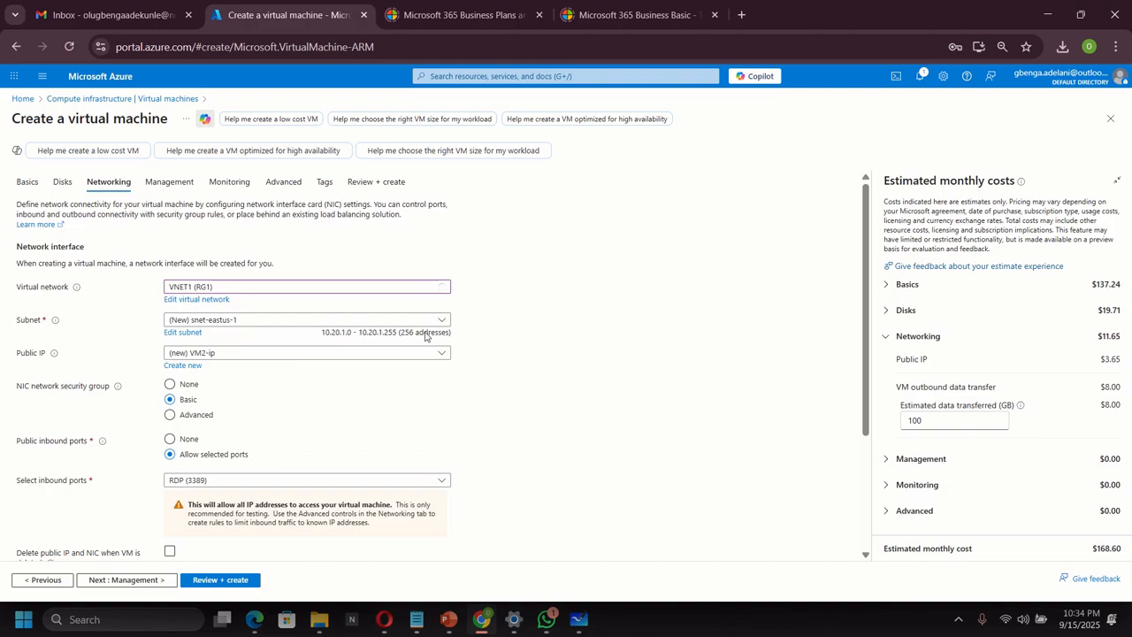
pyautogui.click(235, 321)
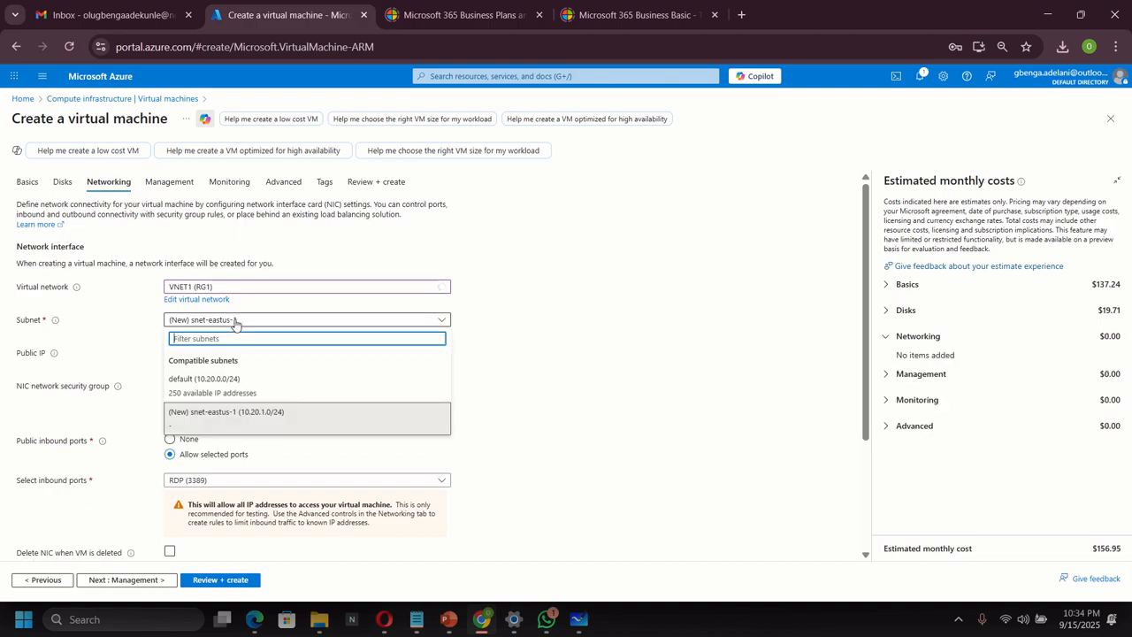
pyautogui.click(222, 386)
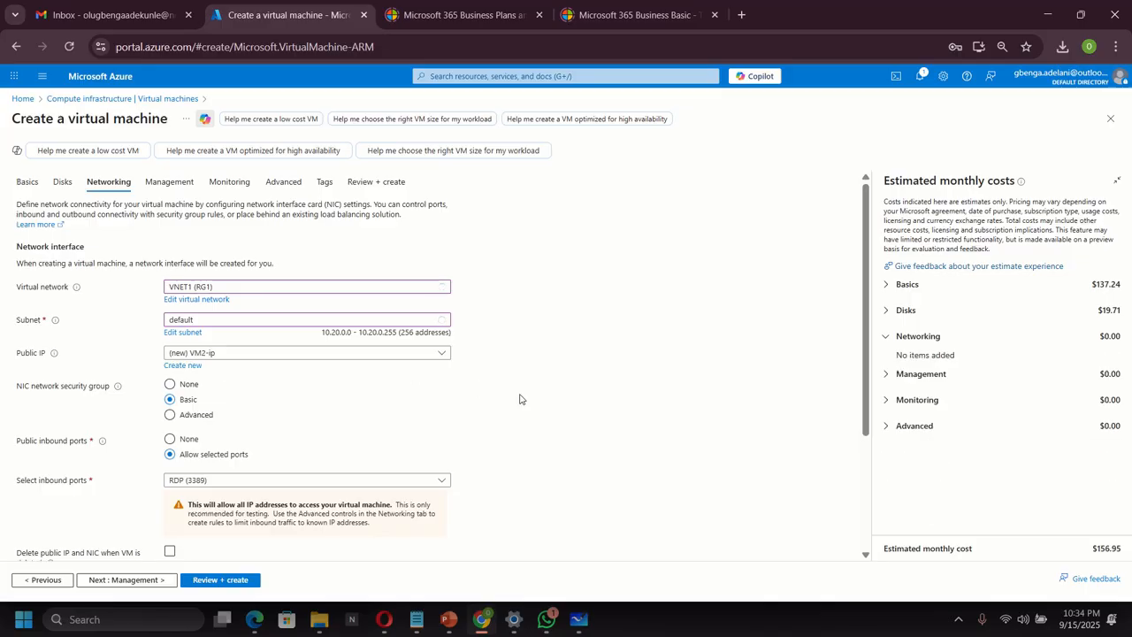
pyautogui.scroll(-3, 520, 399)
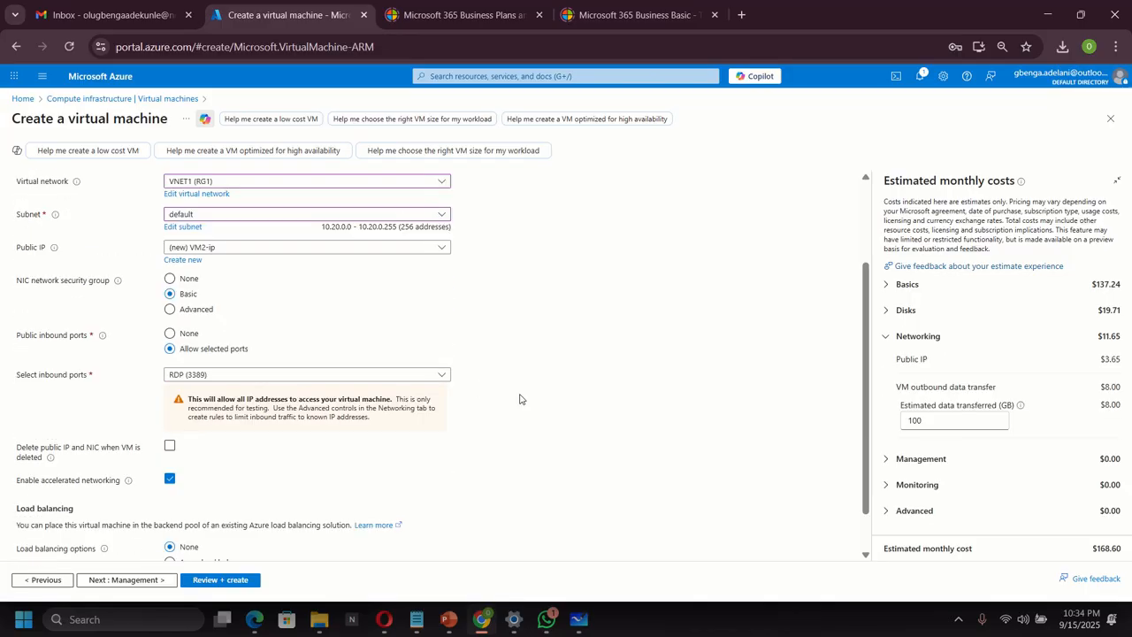
pyautogui.click(228, 583)
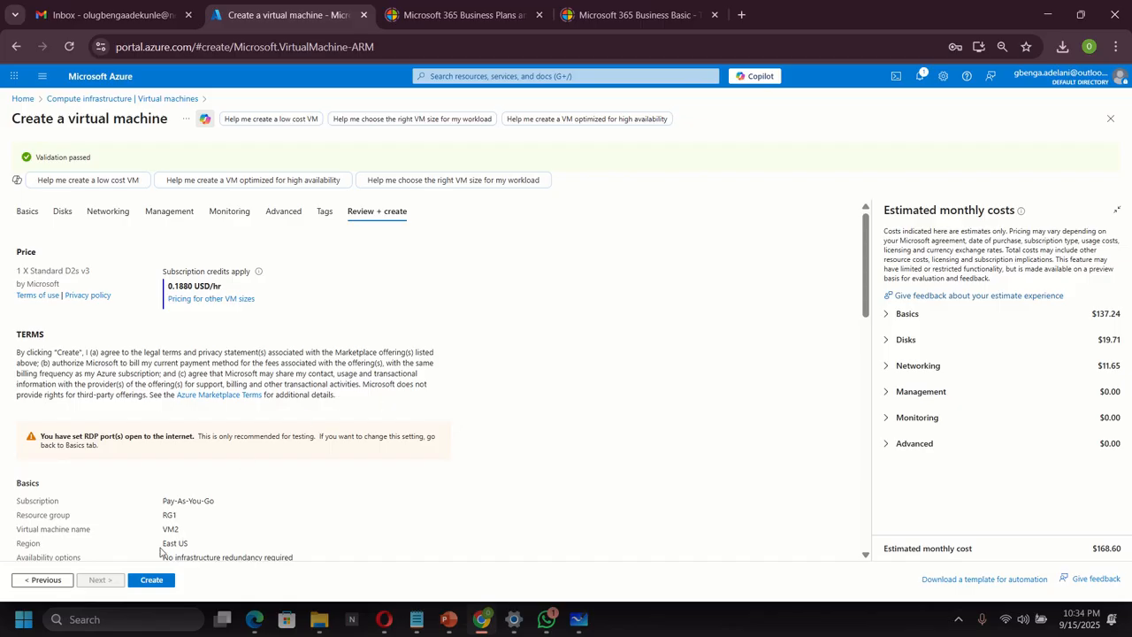
# Create the VM2 virtual machine, then, once deployment completes, go to the Virtual machines list.
pyautogui.click(153, 583)
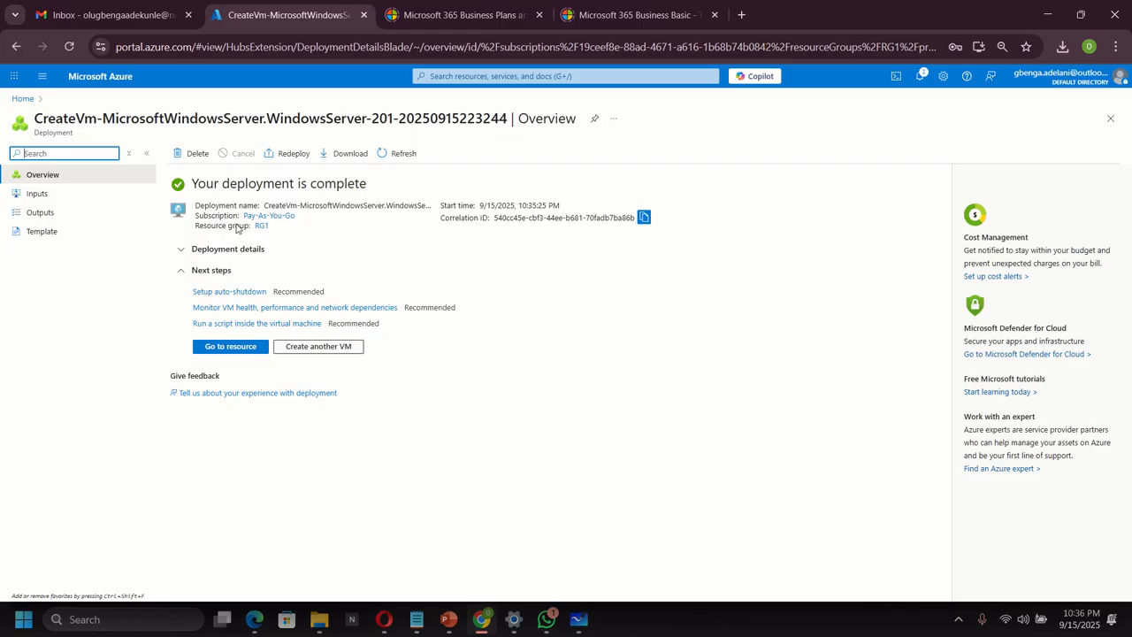
pyautogui.click(459, 75)
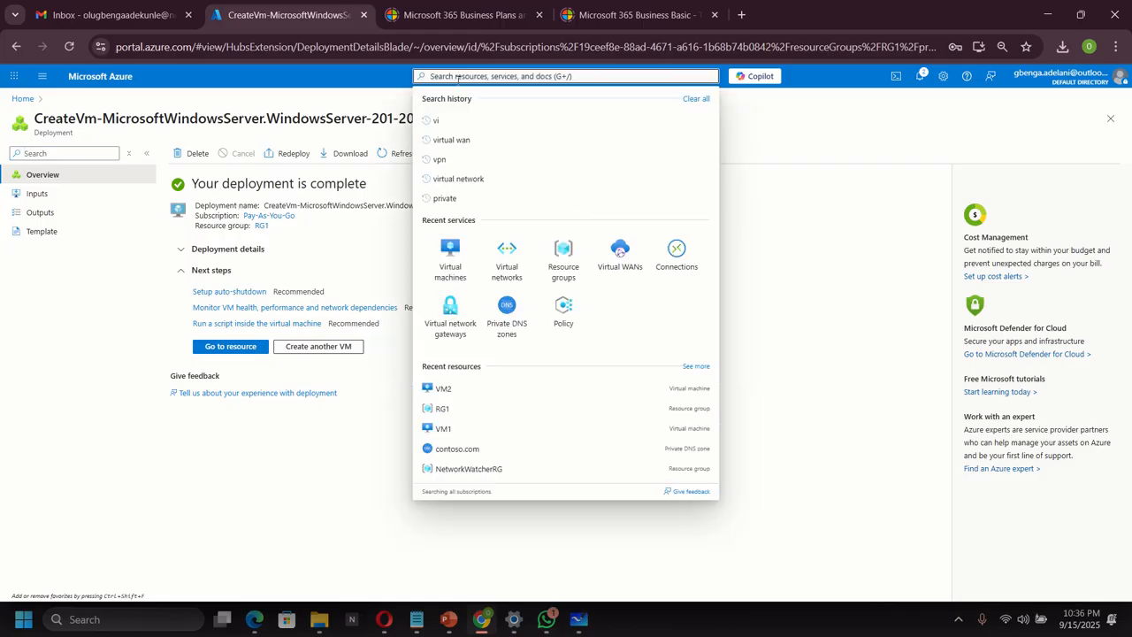
pyautogui.click(451, 255)
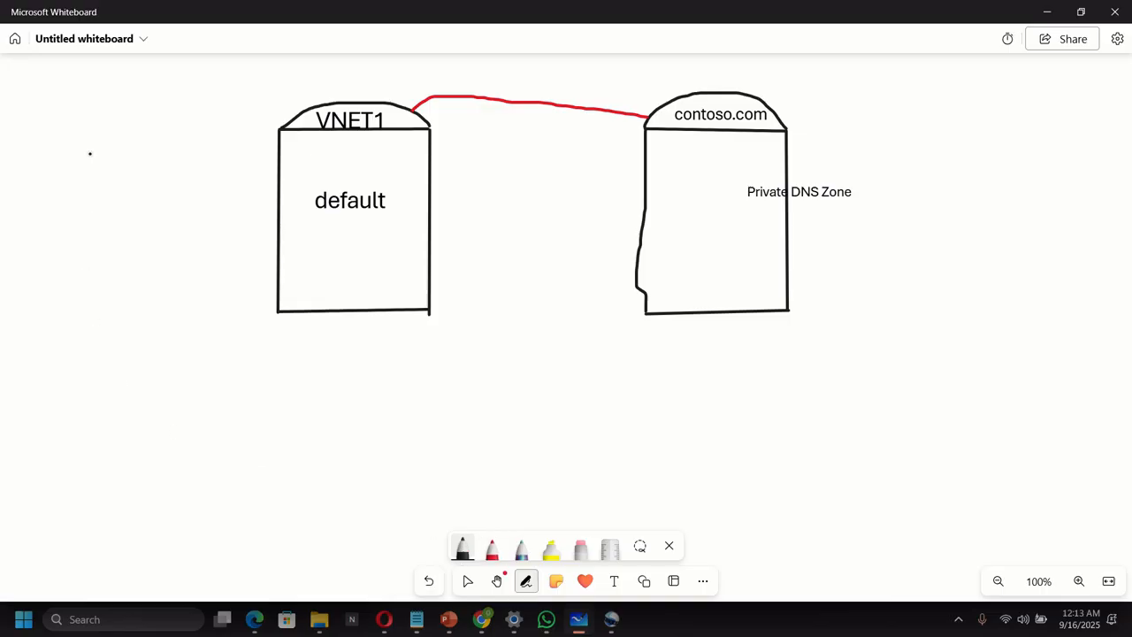
# Draw two boxes, one above the other, to the left of the VNET1 box.
pyautogui.moveTo(90, 154); pyautogui.dragTo(90, 235)
pyautogui.moveTo(91, 153)
pyautogui.mouseDown()
pyautogui.moveTo(194, 154)
pyautogui.moveTo(194, 183)
pyautogui.moveTo(193, 236)
pyautogui.moveTo(89, 244)
pyautogui.mouseUp()
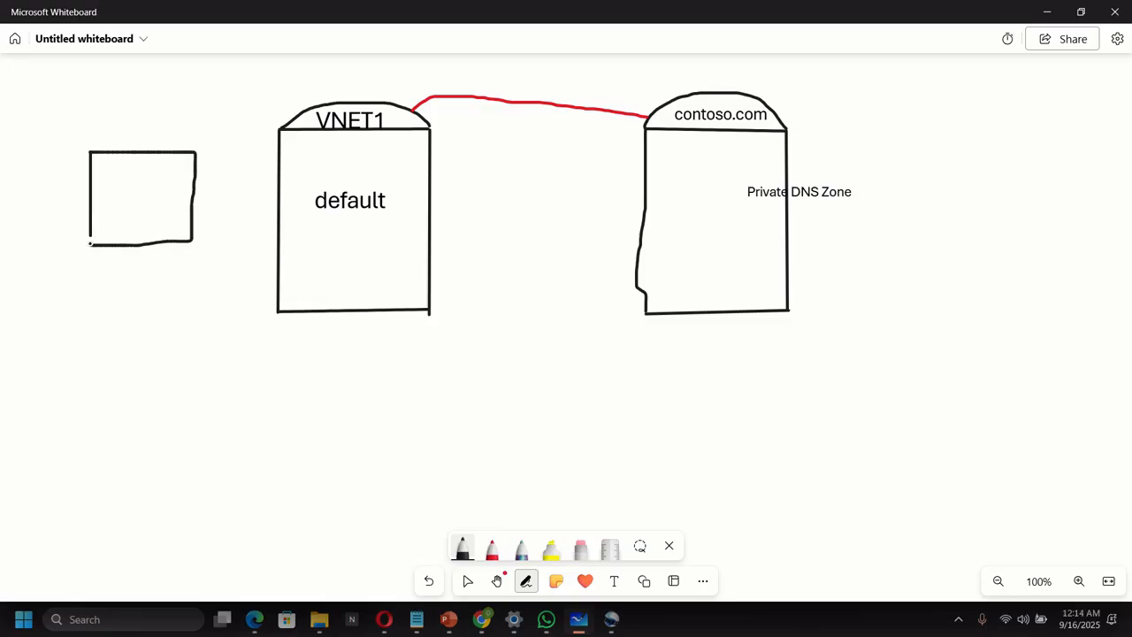
pyautogui.moveTo(98, 298); pyautogui.dragTo(98, 374)
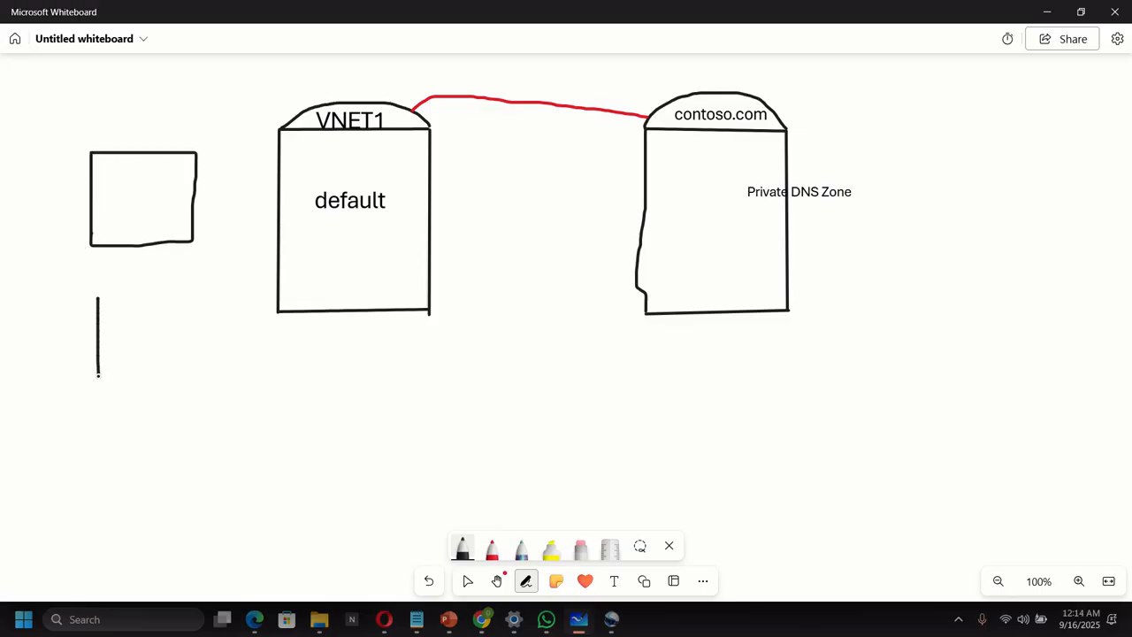
pyautogui.moveTo(99, 300)
pyautogui.mouseDown()
pyautogui.moveTo(196, 294)
pyautogui.moveTo(202, 328)
pyautogui.moveTo(202, 396)
pyautogui.moveTo(102, 396)
pyautogui.moveTo(102, 370)
pyautogui.mouseUp()
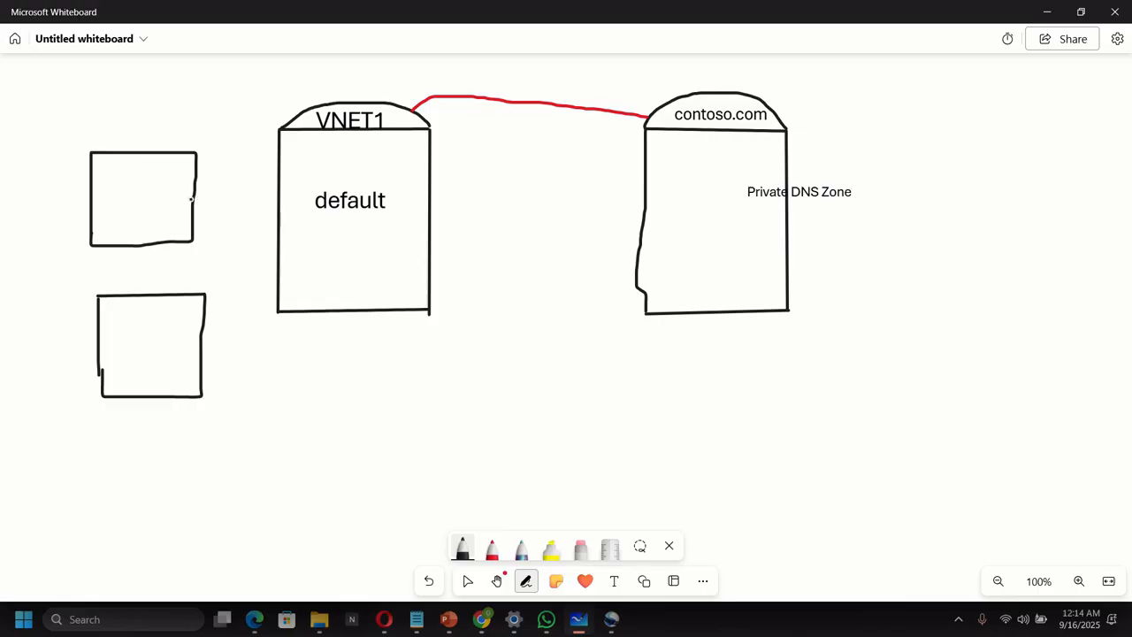
# Connect each box to VNET1 with a line and label them VM1 and VM2.
pyautogui.moveTo(191, 200); pyautogui.dragTo(286, 169)
pyautogui.moveTo(203, 332)
pyautogui.mouseDown()
pyautogui.moveTo(263, 267)
pyautogui.moveTo(280, 228)
pyautogui.mouseUp()
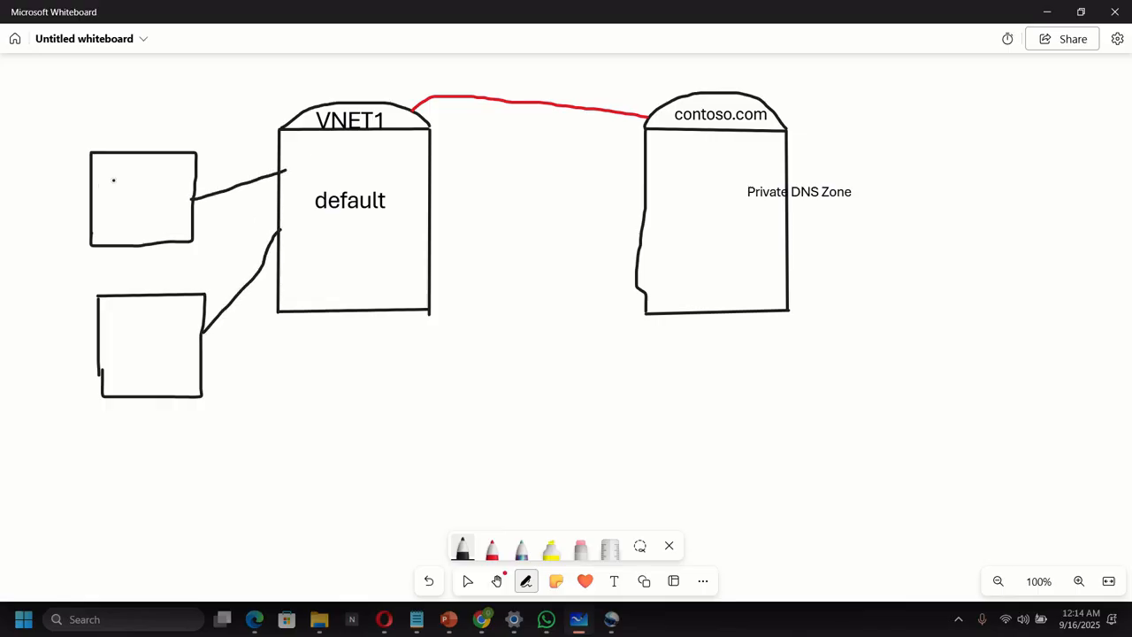
pyautogui.moveTo(104, 175)
pyautogui.mouseDown()
pyautogui.moveTo(124, 177)
pyautogui.moveTo(127, 202)
pyautogui.moveTo(144, 172)
pyautogui.moveTo(155, 197)
pyautogui.mouseUp()
pyautogui.moveTo(112, 332)
pyautogui.mouseDown()
pyautogui.moveTo(124, 366)
pyautogui.moveTo(131, 328)
pyautogui.moveTo(137, 358)
pyautogui.moveTo(156, 324)
pyautogui.moveTo(164, 348)
pyautogui.moveTo(186, 324)
pyautogui.moveTo(171, 354)
pyautogui.moveTo(188, 352)
pyautogui.mouseUp()
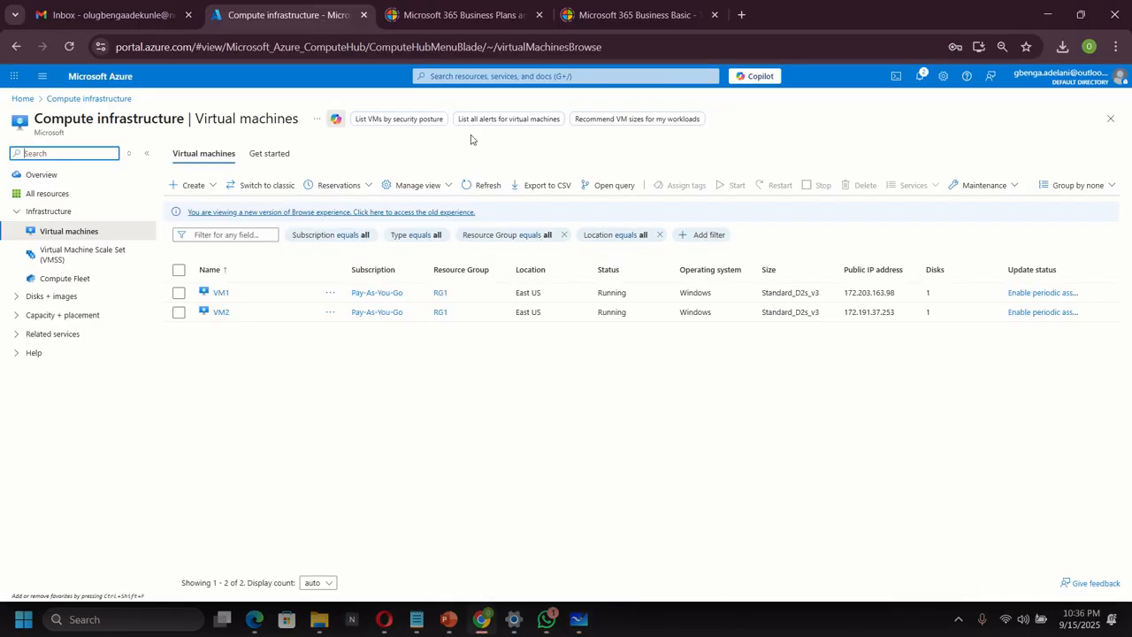
pyautogui.click(458, 77)
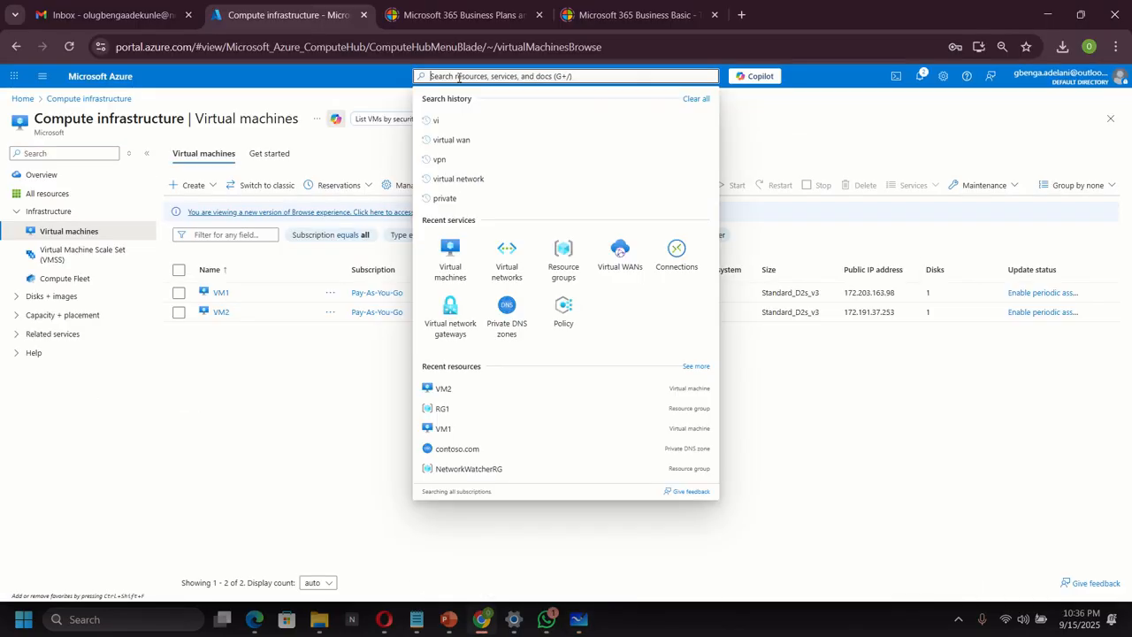
# Check the contoso.com private DNS zone's record sets for the vm1 and vm2 A records, then return to Virtual machines.
pyautogui.click(509, 311)
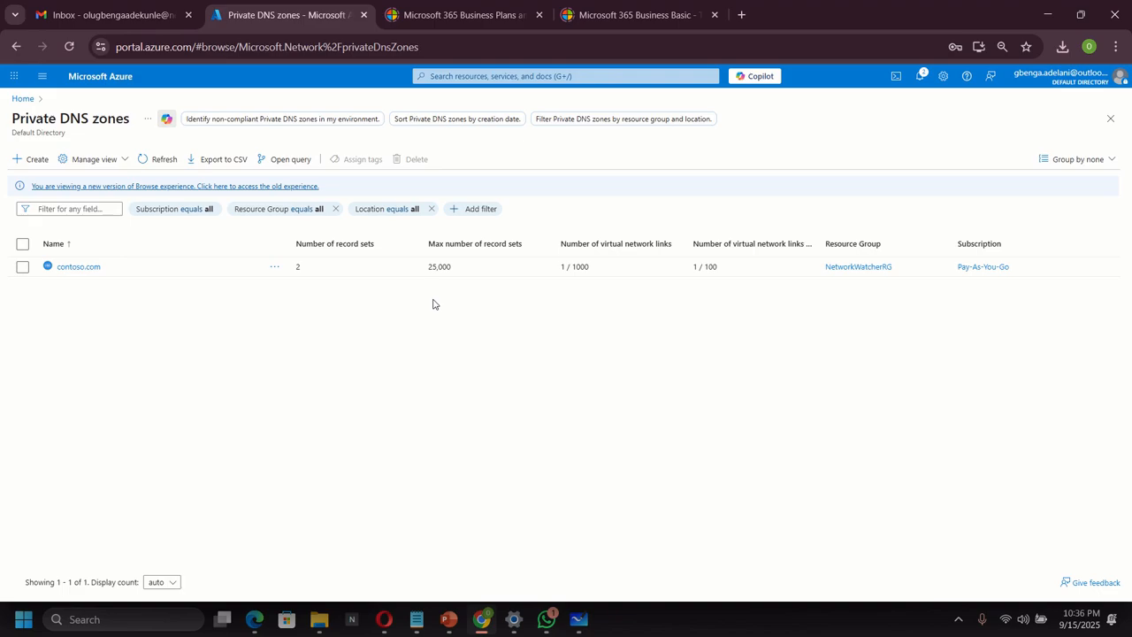
pyautogui.click(86, 269)
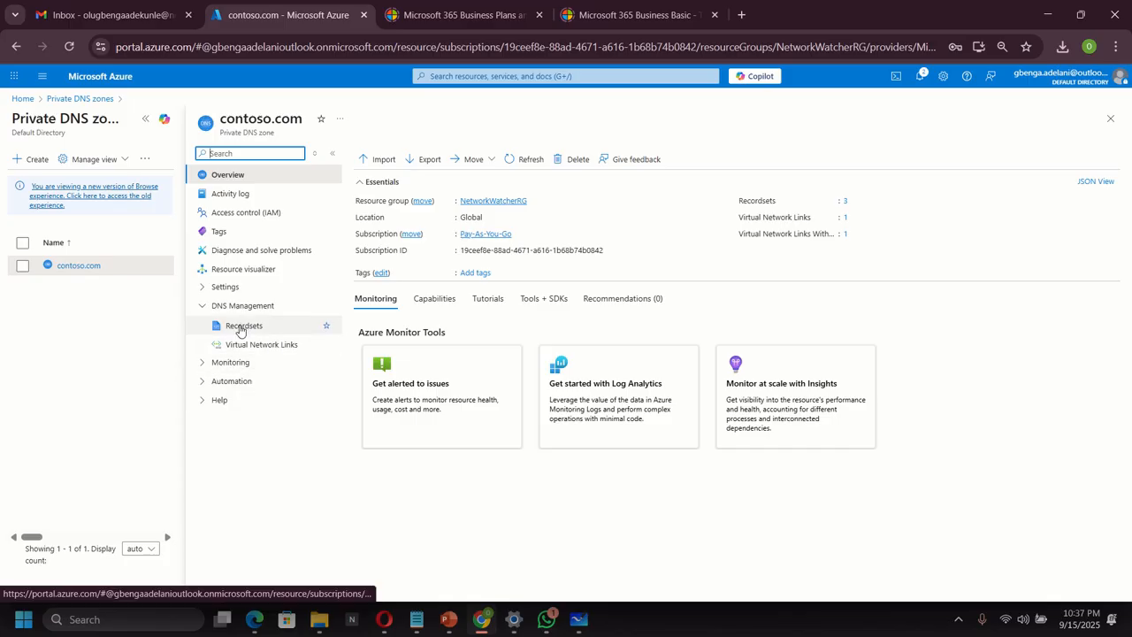
pyautogui.click(241, 327)
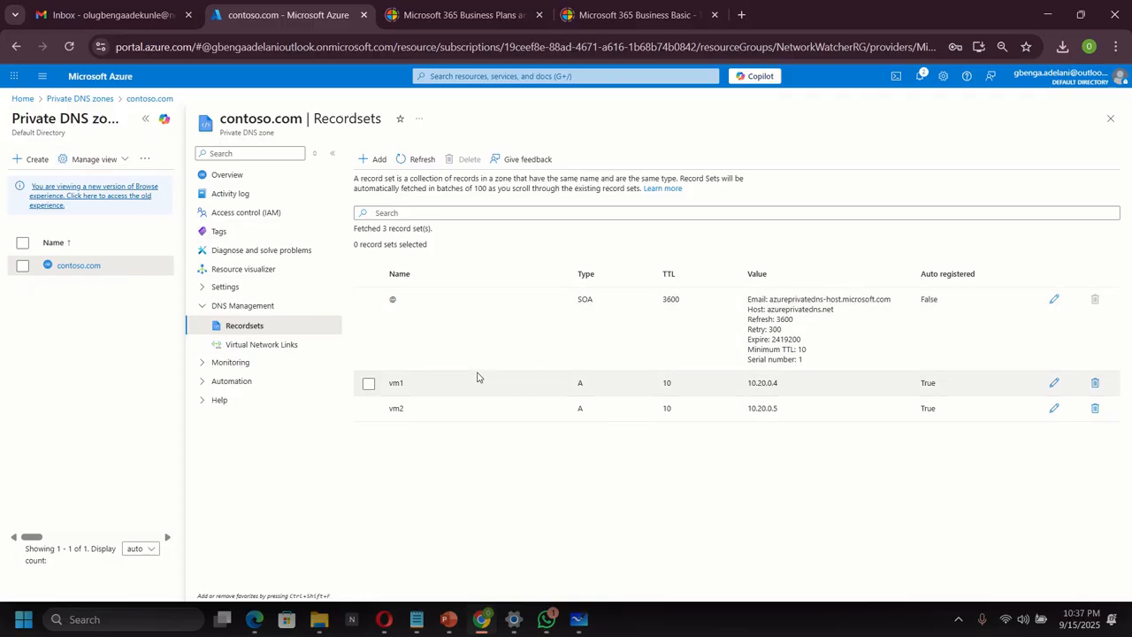
pyautogui.click(483, 76)
pyautogui.click(451, 257)
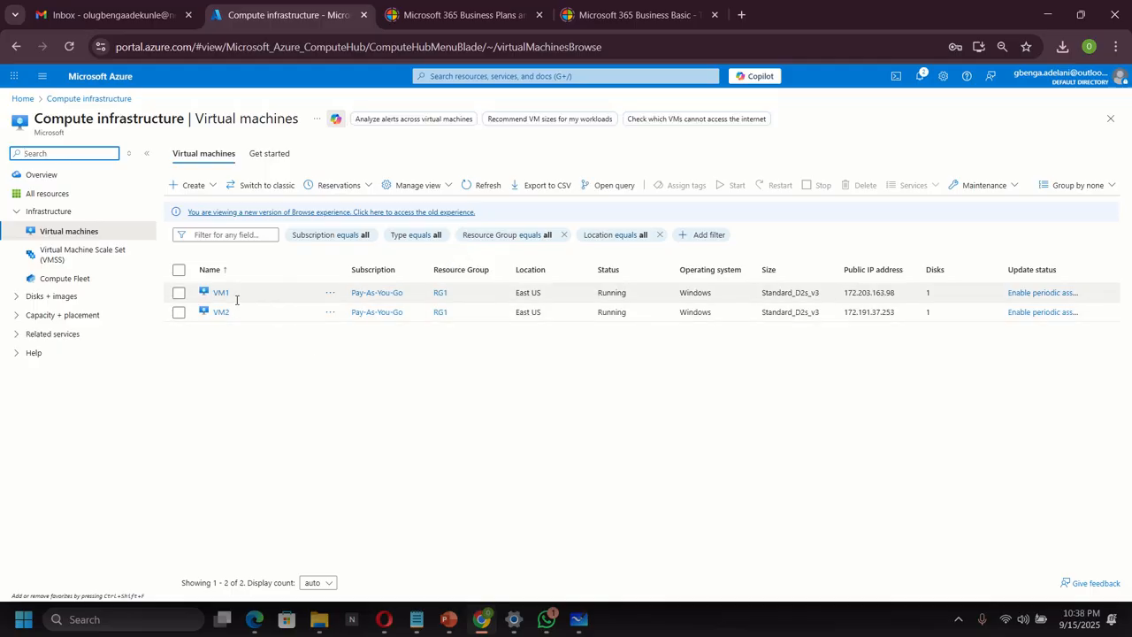
# Download VM1's RDP file from its Connect page and launch the connection to 172.203.163.98.
pyautogui.click(222, 295)
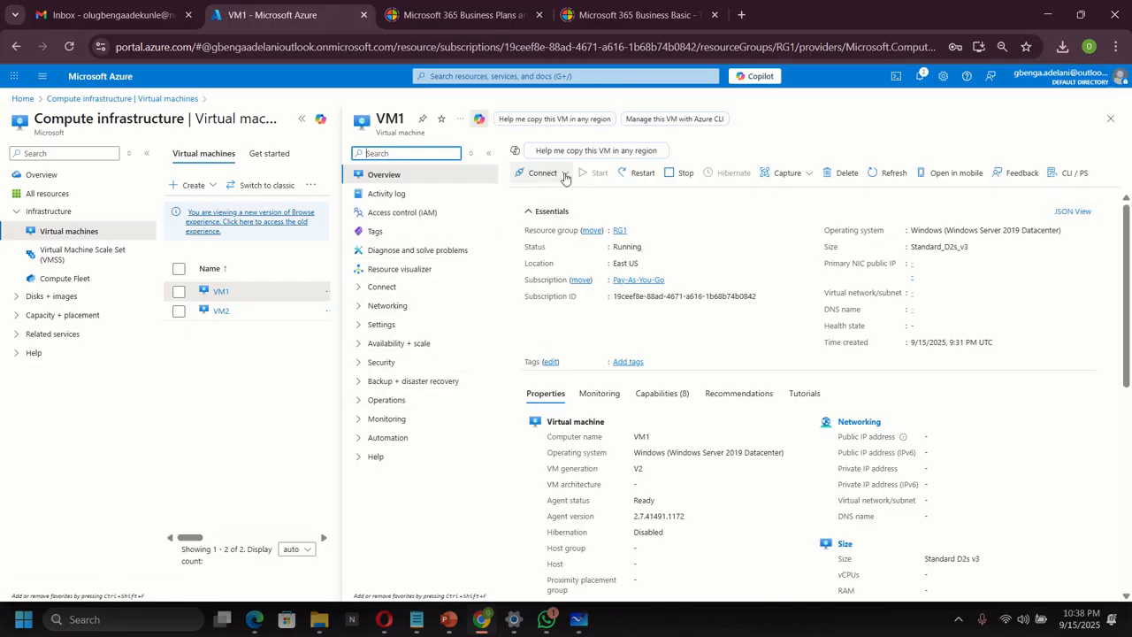
pyautogui.click(543, 172)
pyautogui.click(531, 194)
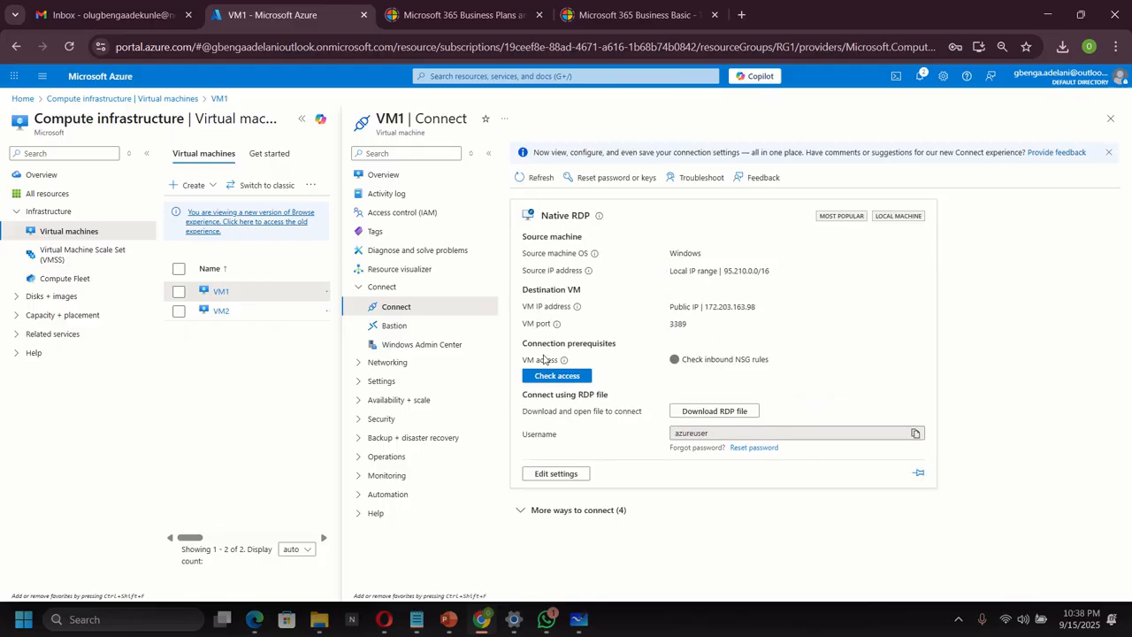
pyautogui.click(718, 412)
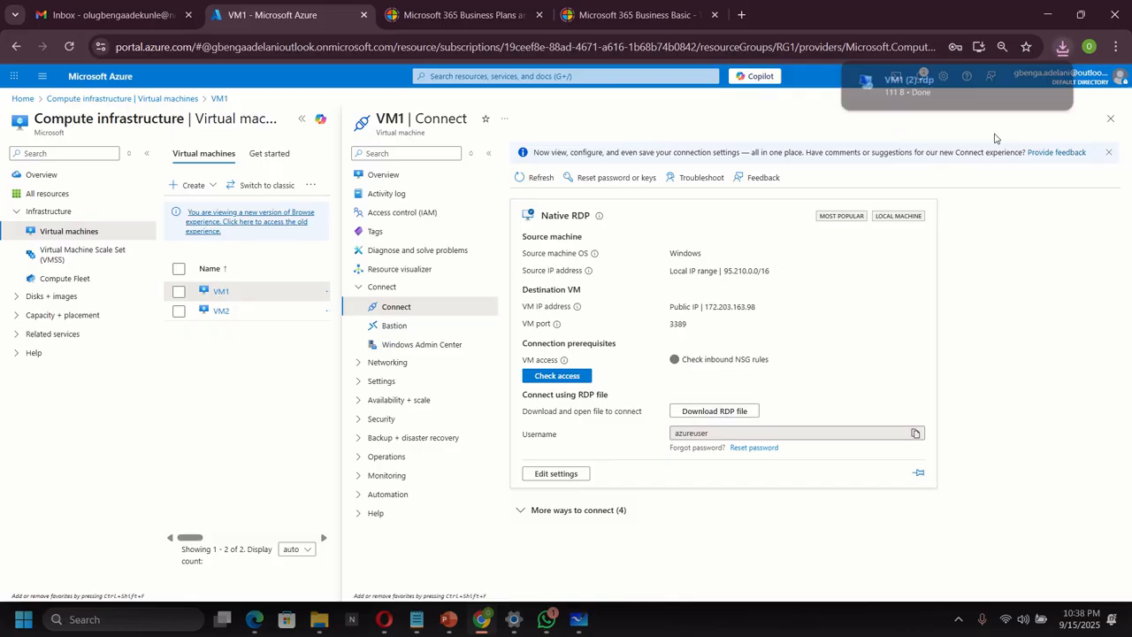
pyautogui.click(921, 88)
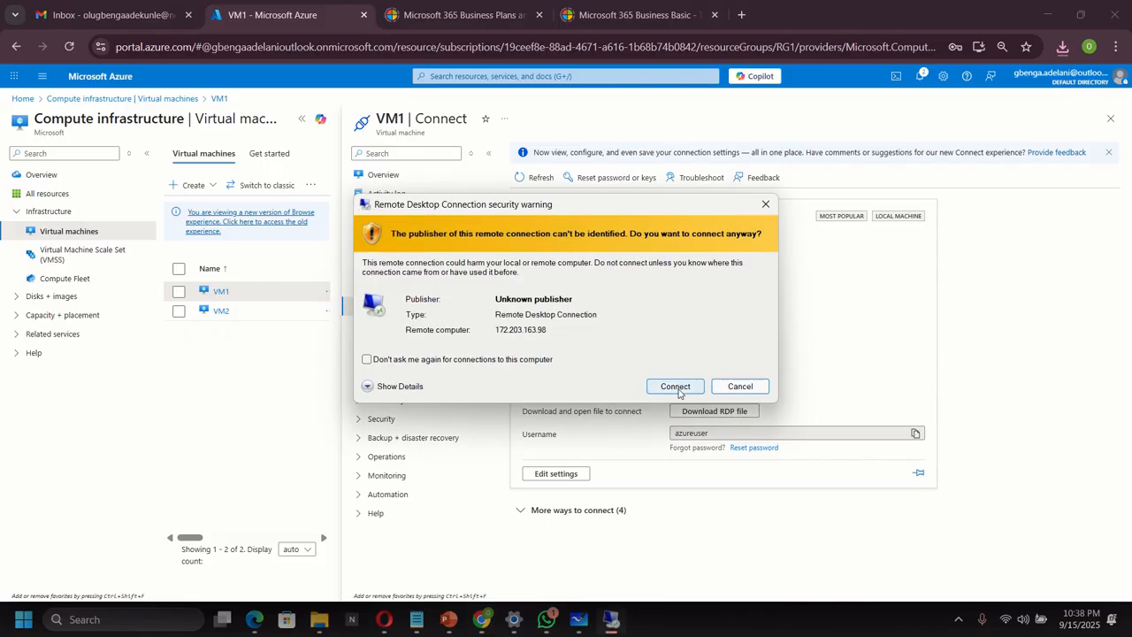
pyautogui.click(677, 386)
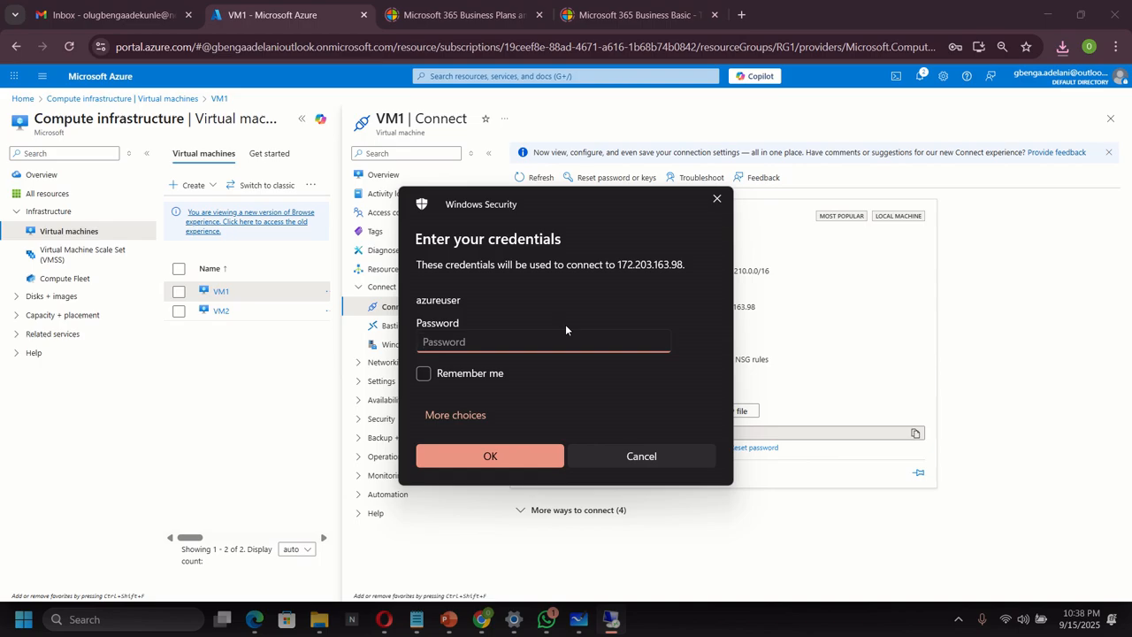
# Sign in to VM1 as azureuser with the account password, retyping it after the first attempt.
pyautogui.write('••••••••')
pyautogui.click(502, 451)
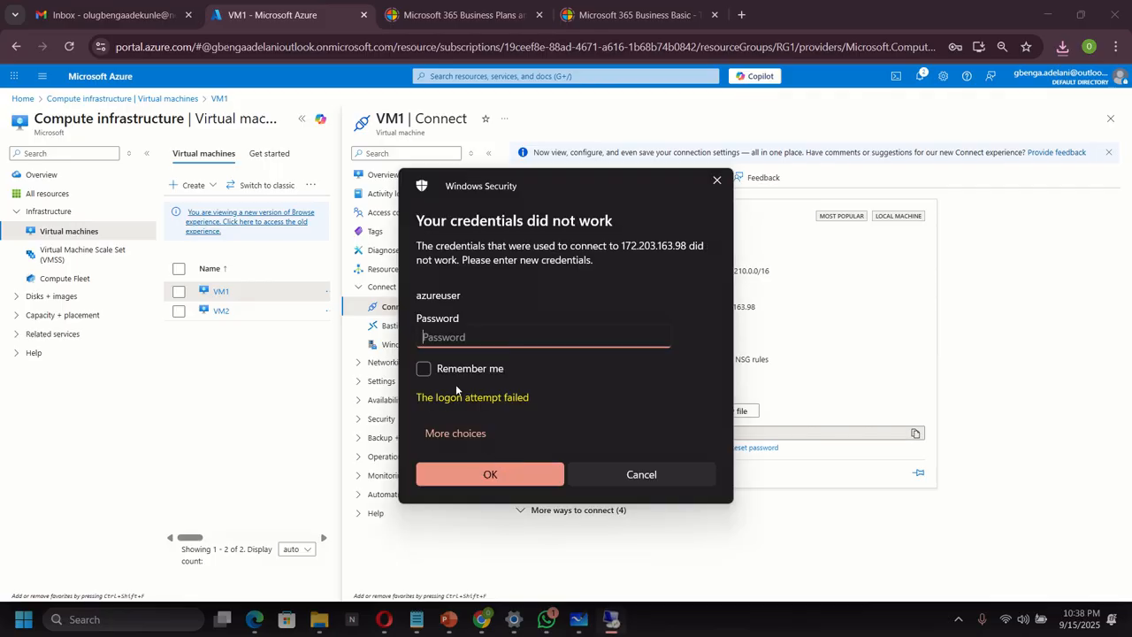
pyautogui.write('P')
pyautogui.press('BackSpace')
pyautogui.write('Passwo●●●●●●')
pyautogui.click(519, 476)
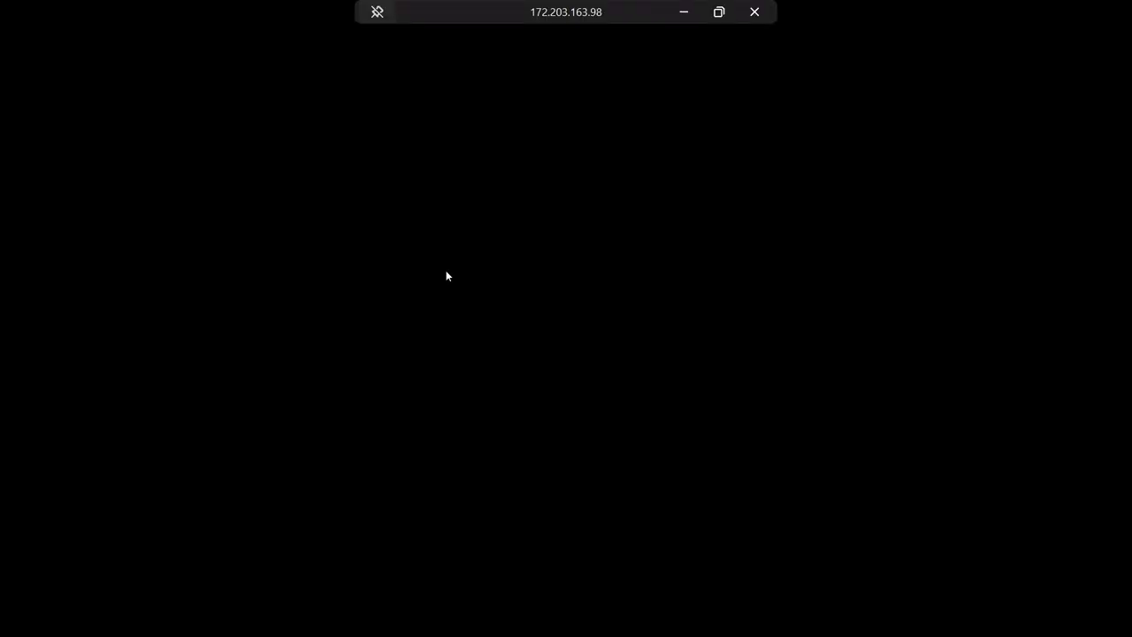
pyautogui.click(721, 12)
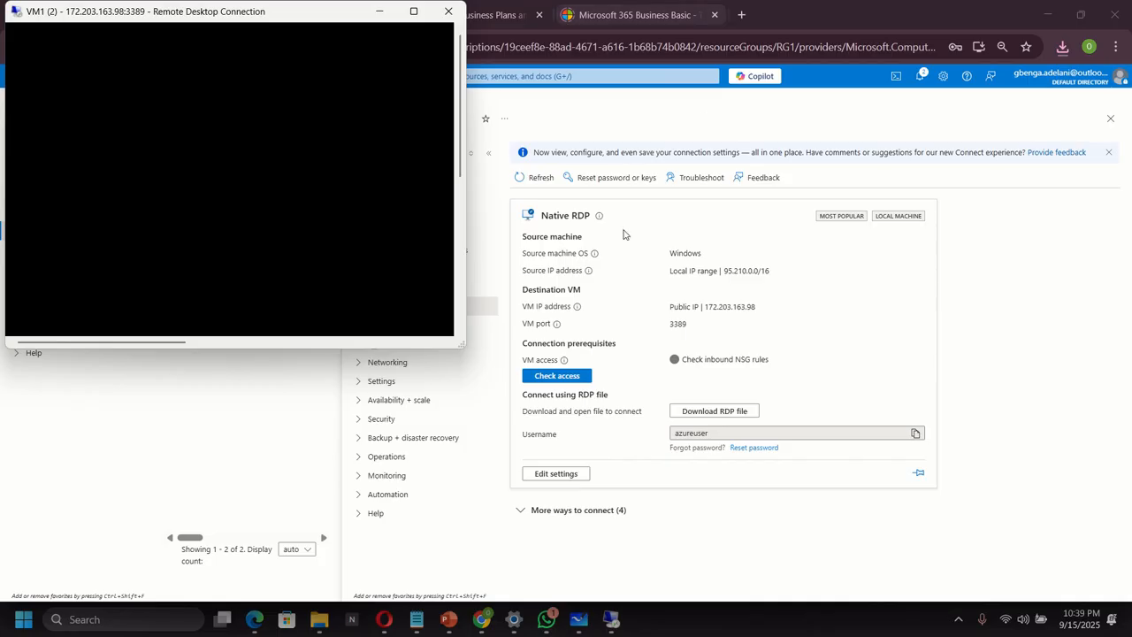
# Download VM2's RDP file from its Connect page and launch the connection to 172.191.37.253.
pyautogui.click(381, 12)
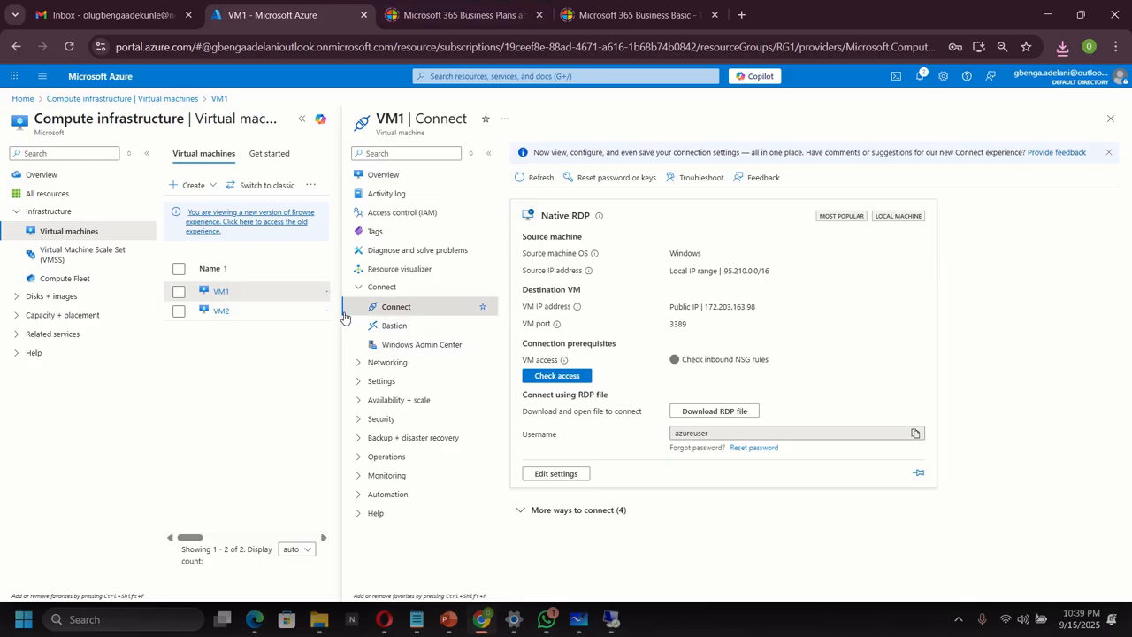
pyautogui.click(221, 311)
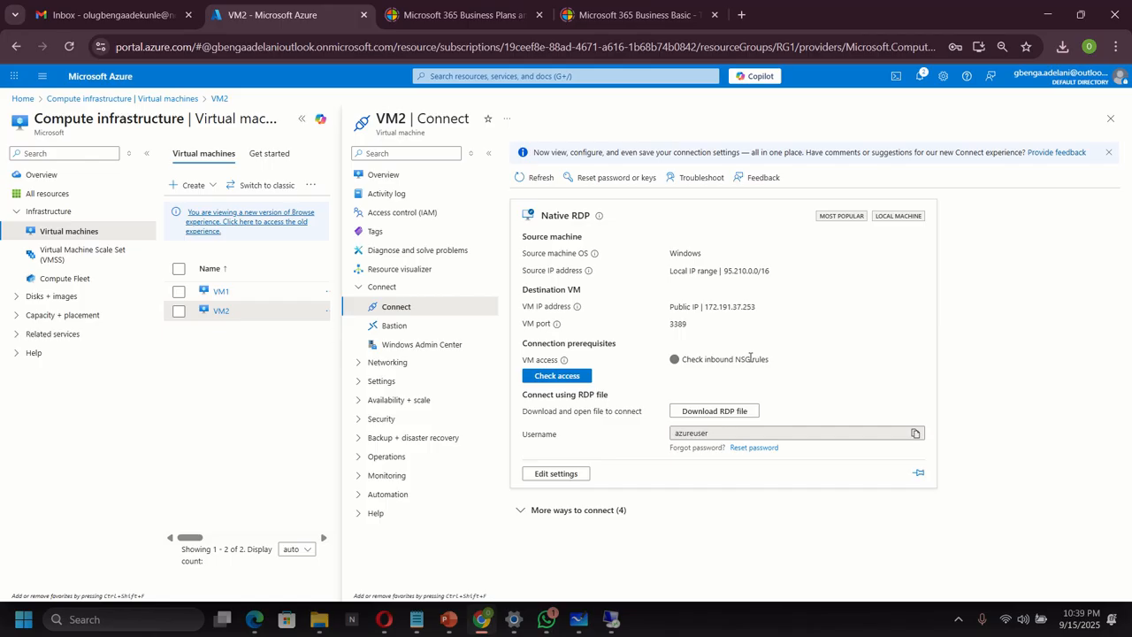
pyautogui.click(730, 412)
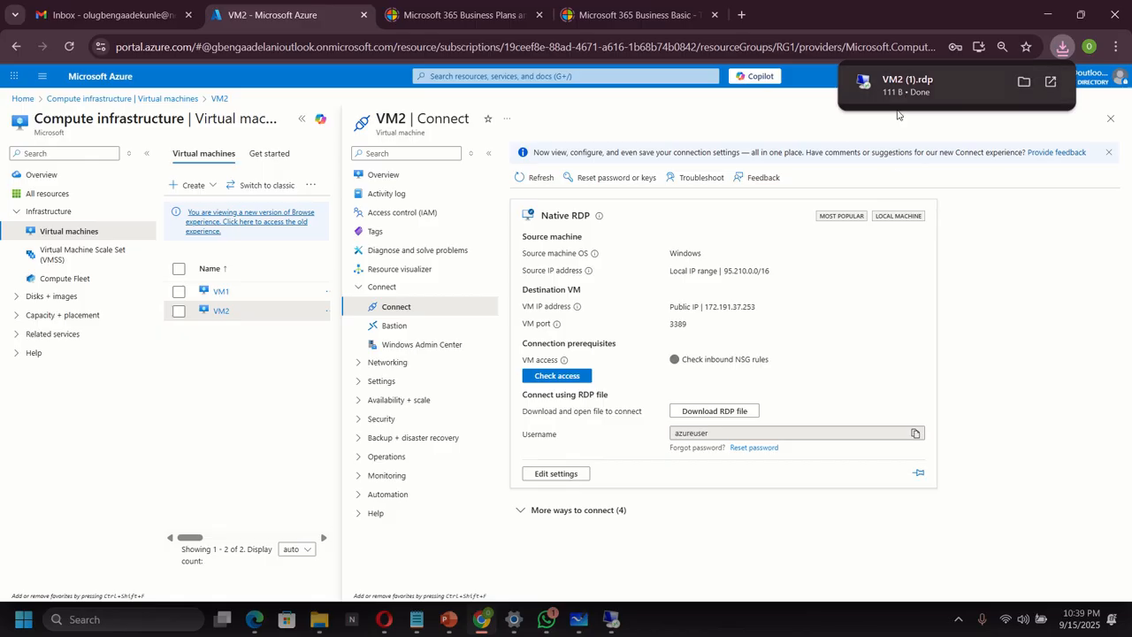
pyautogui.click(902, 87)
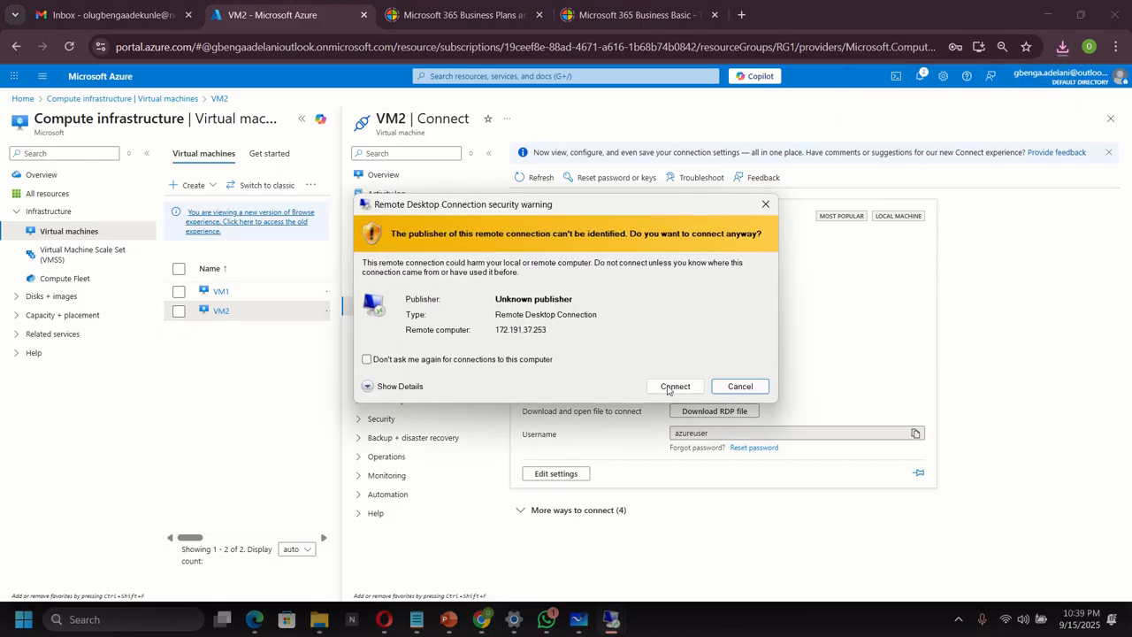
pyautogui.click(674, 387)
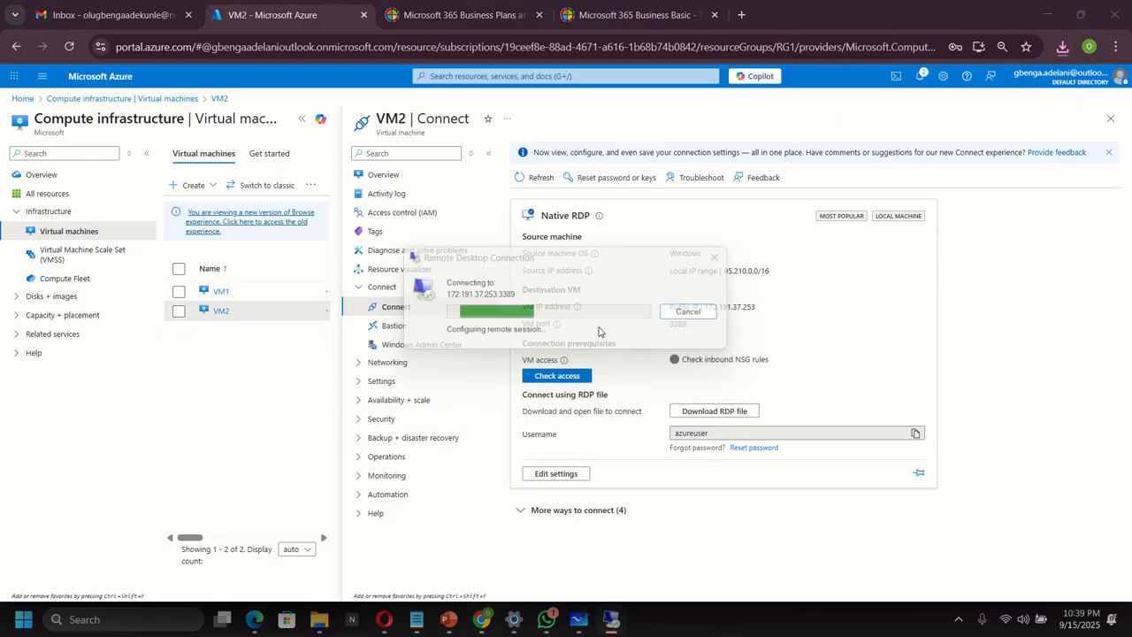
# Sign in to VM2 with the account password and shrink the connected session to a window.
pyautogui.write('•')
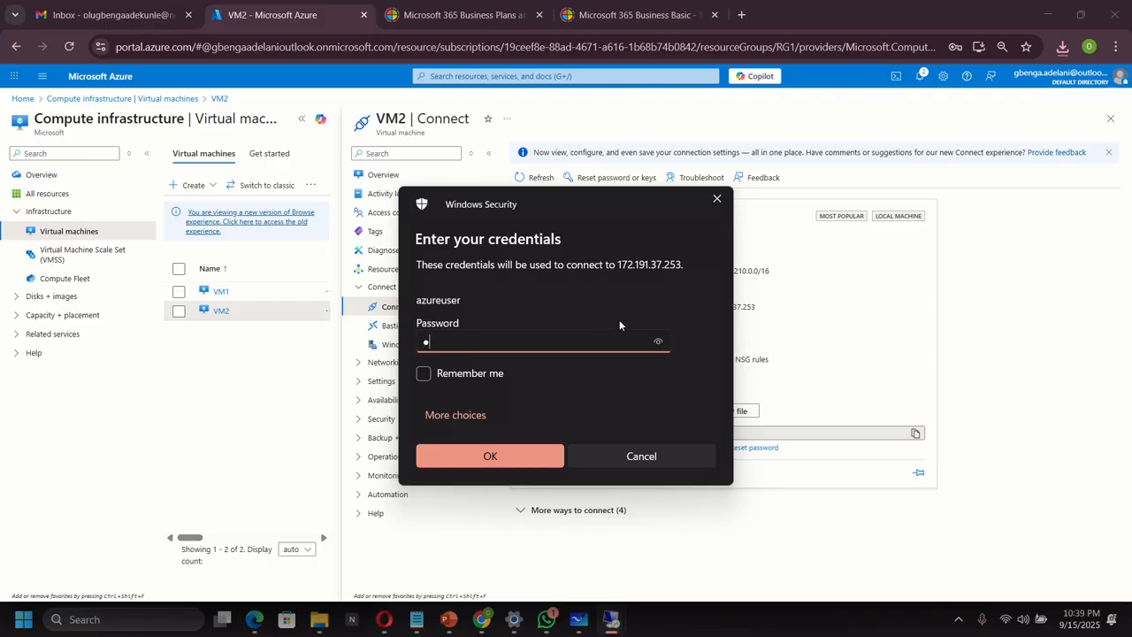
pyautogui.write('•••••••••••')
pyautogui.click(498, 461)
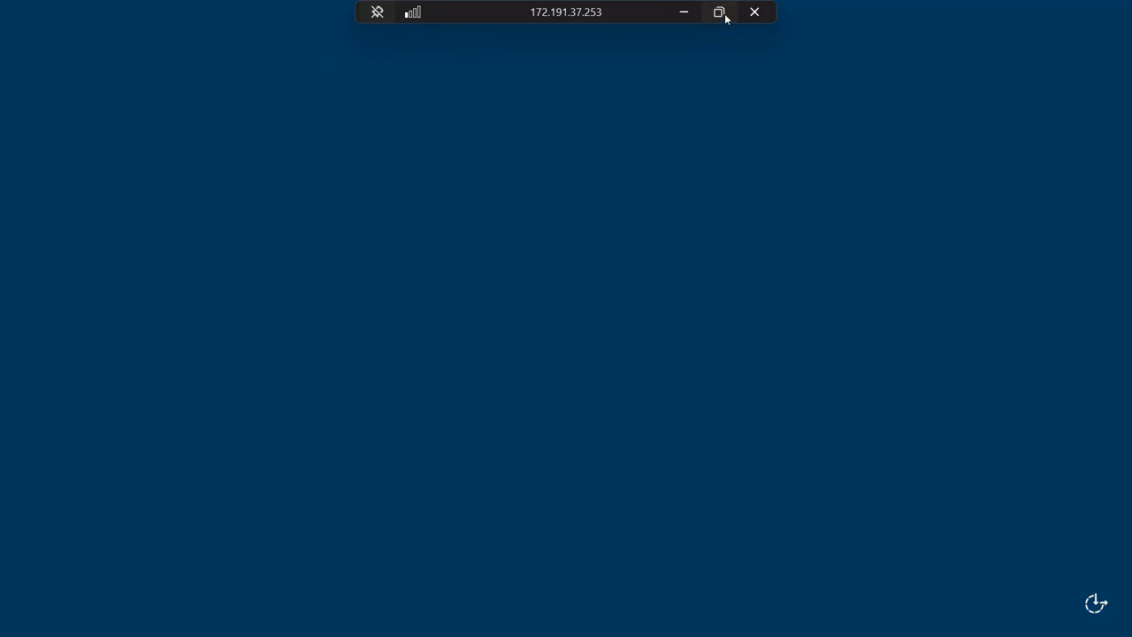
pyautogui.click(722, 12)
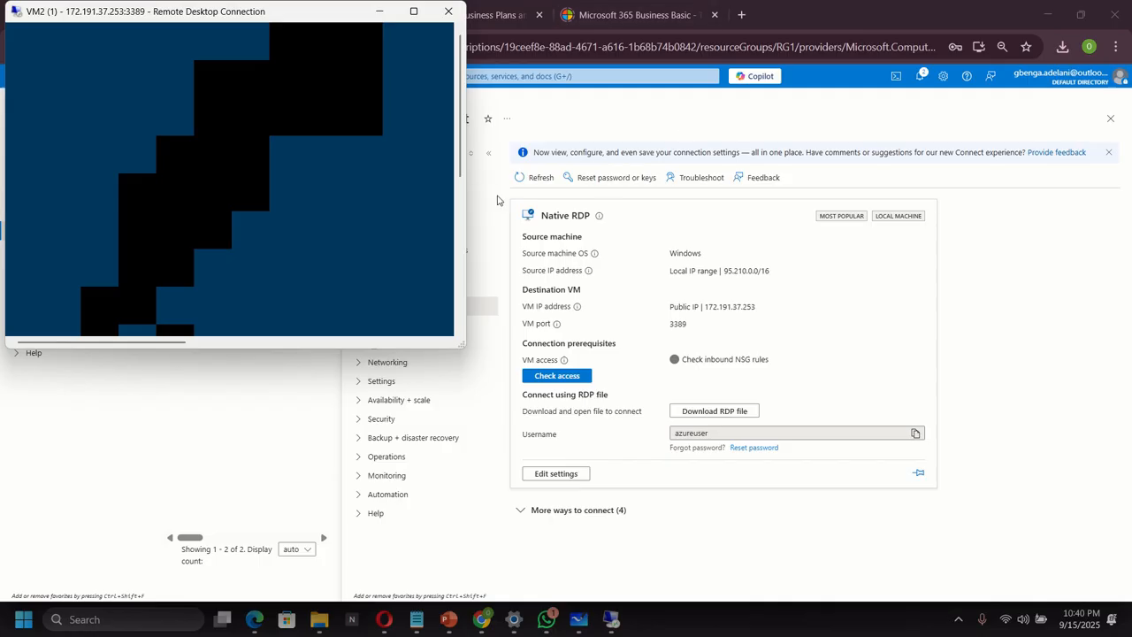
# On VM1, launch Windows PowerShell and run ipconfig /all, showing IPv4 10.20.0.4 and DNS 168.63.129.16.
pyautogui.click(613, 622)
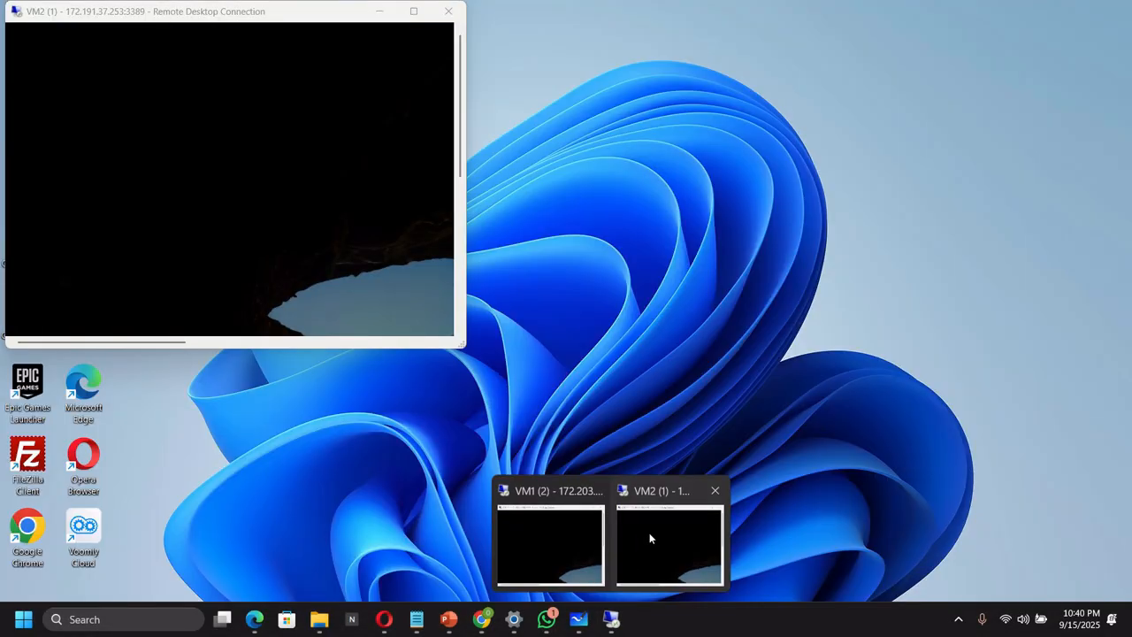
pyautogui.click(650, 534)
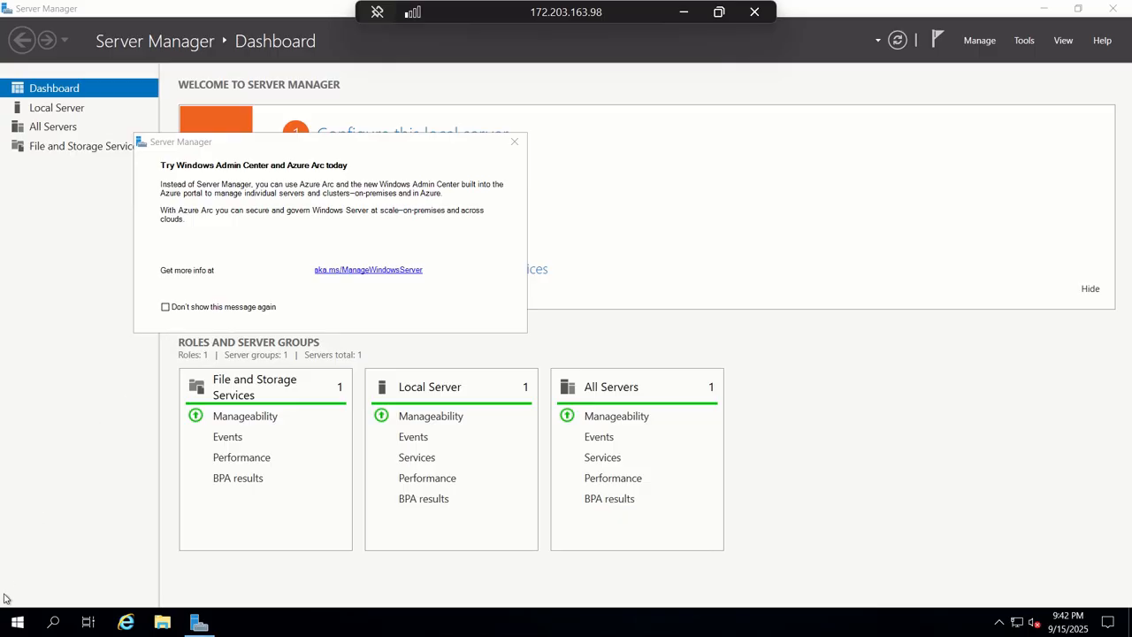
pyautogui.click(15, 629)
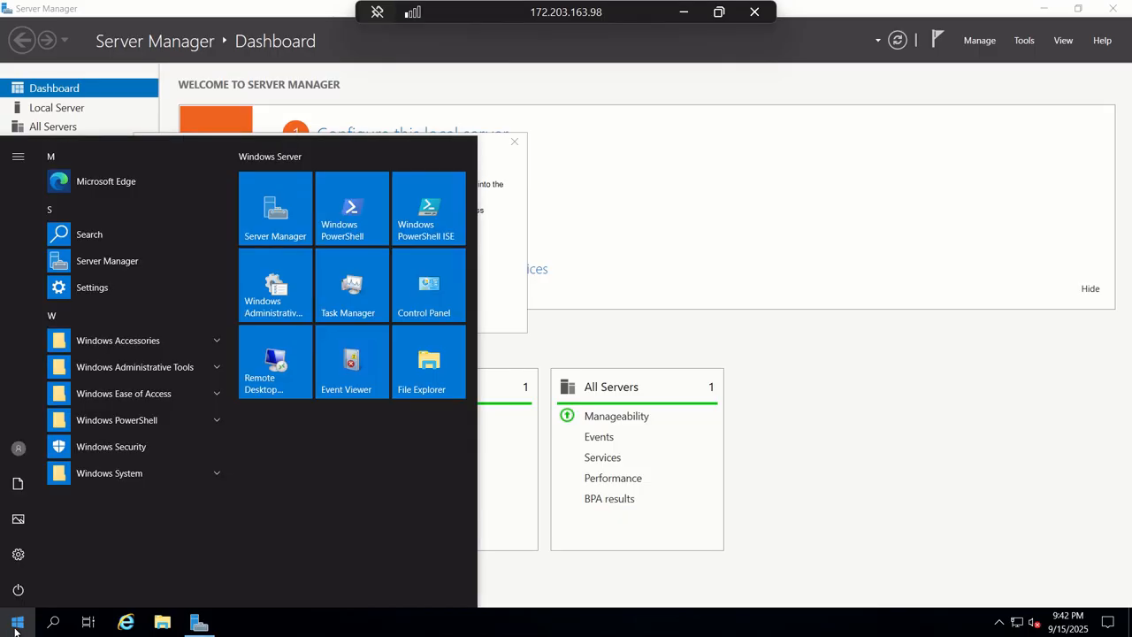
pyautogui.click(342, 226)
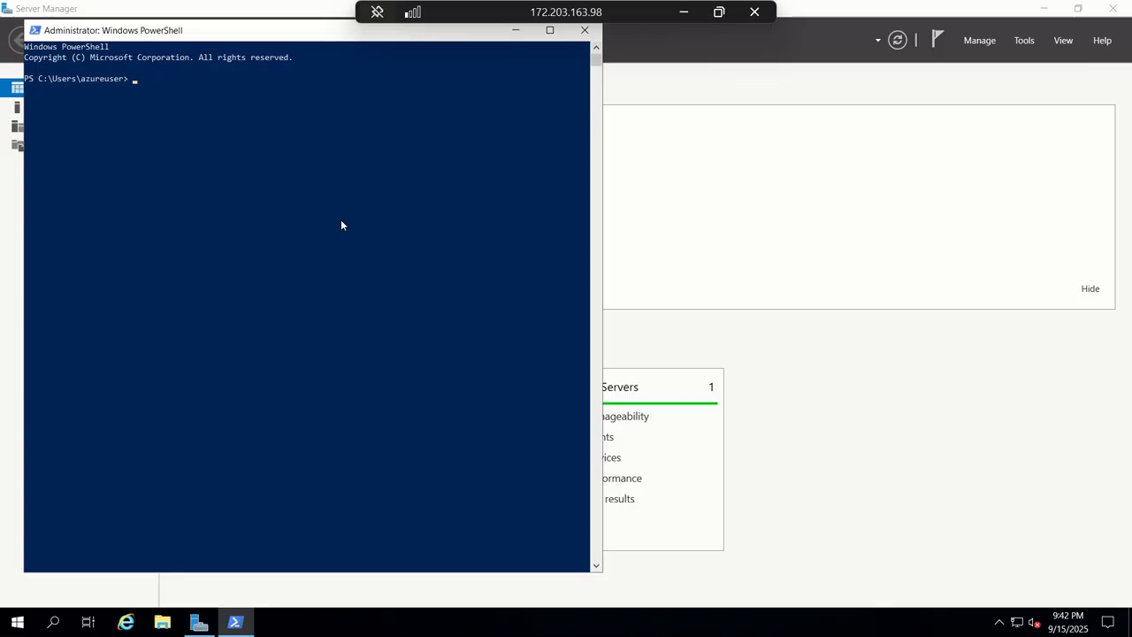
pyautogui.write('ipconfig /all')
pyautogui.press('Return')
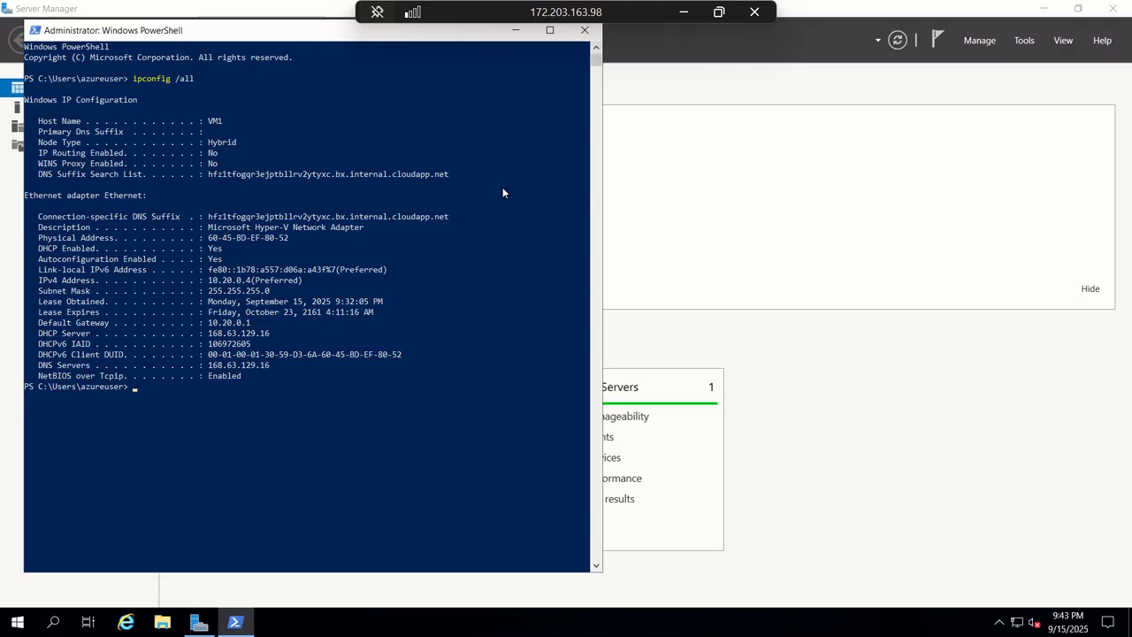
pyautogui.click(720, 15)
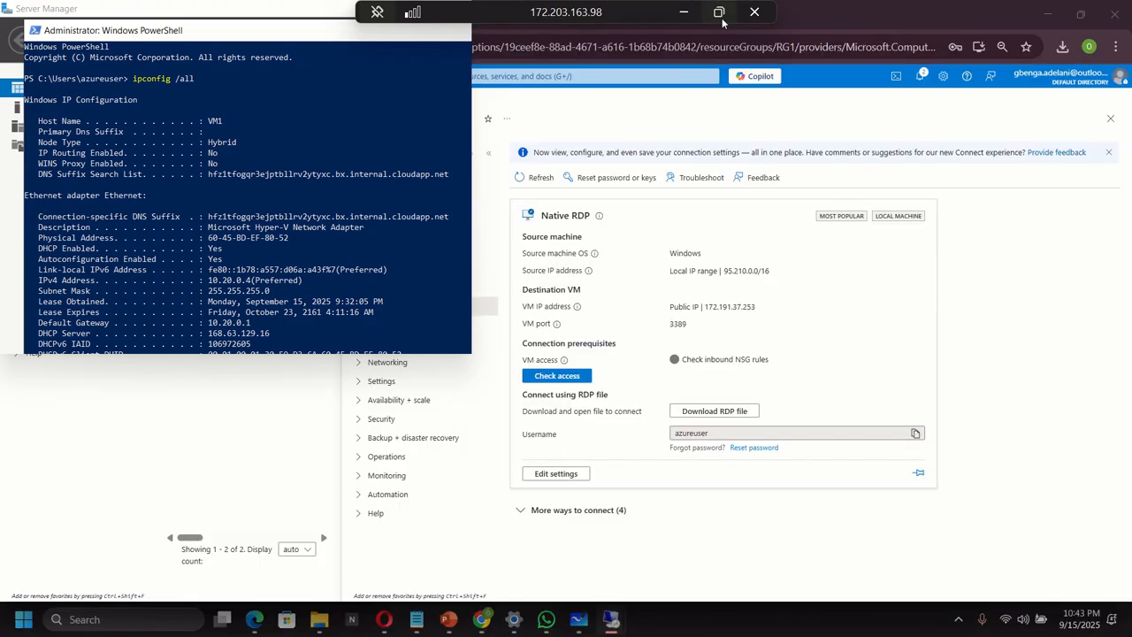
# Maximize the VM2 session, answer No to network discoverability, and launch Windows PowerShell.
pyautogui.moveTo(616, 633)
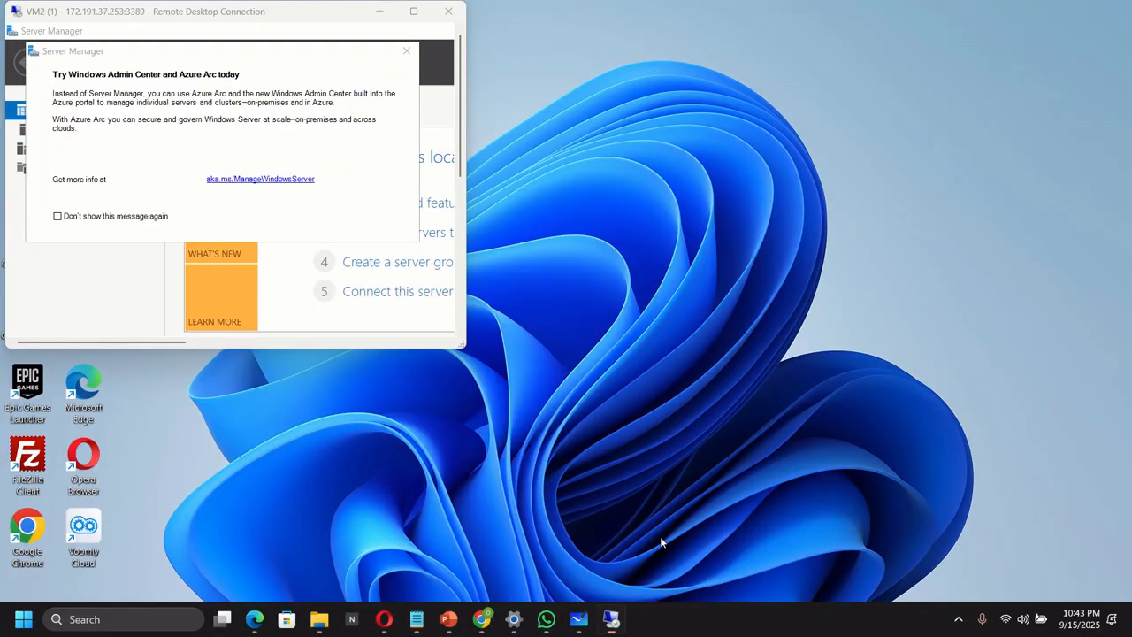
pyautogui.click(669, 542)
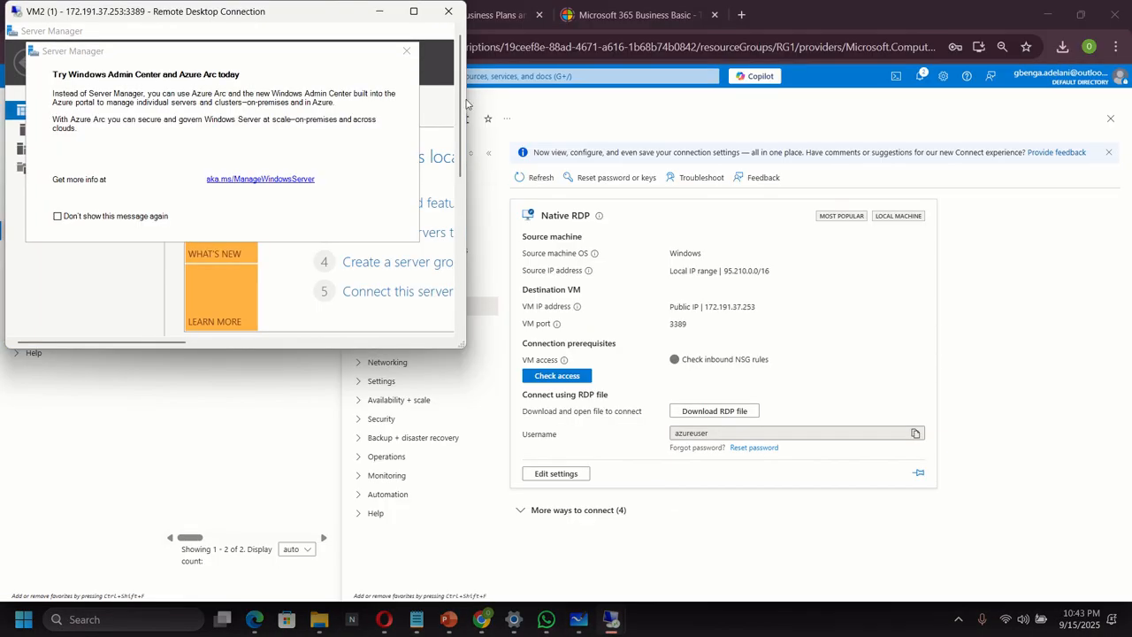
pyautogui.click(413, 11)
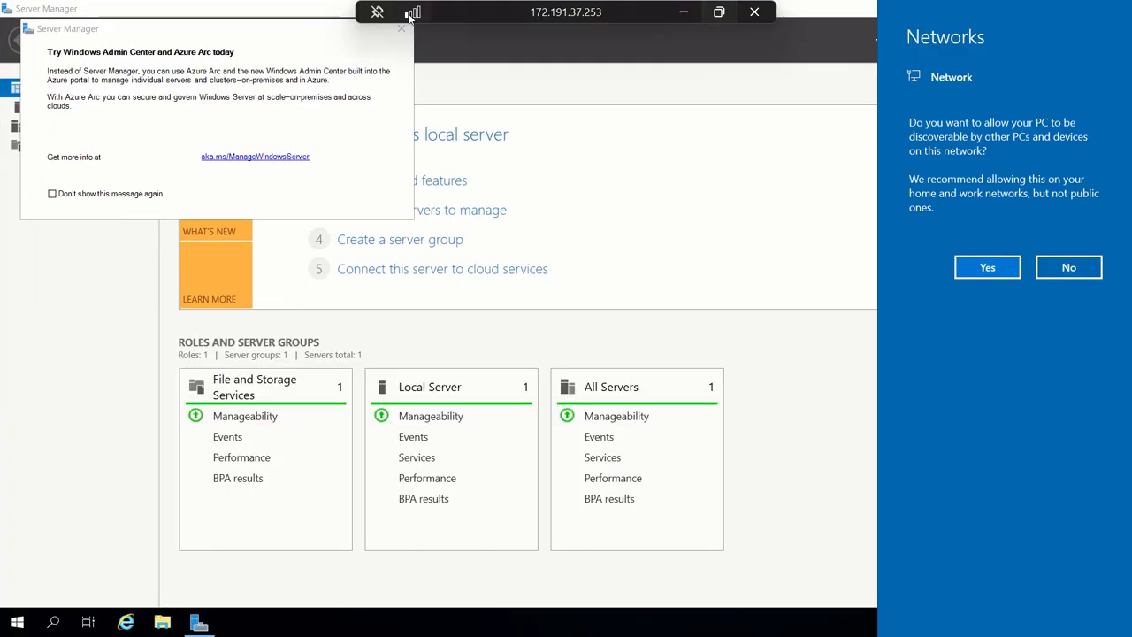
pyautogui.click(1061, 270)
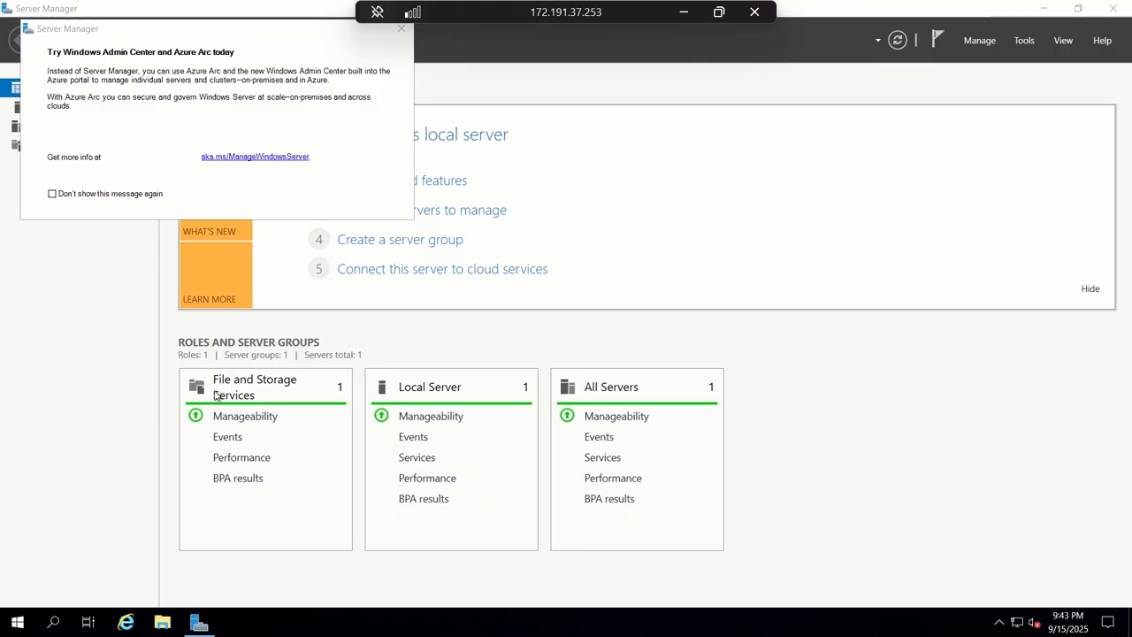
pyautogui.click(16, 623)
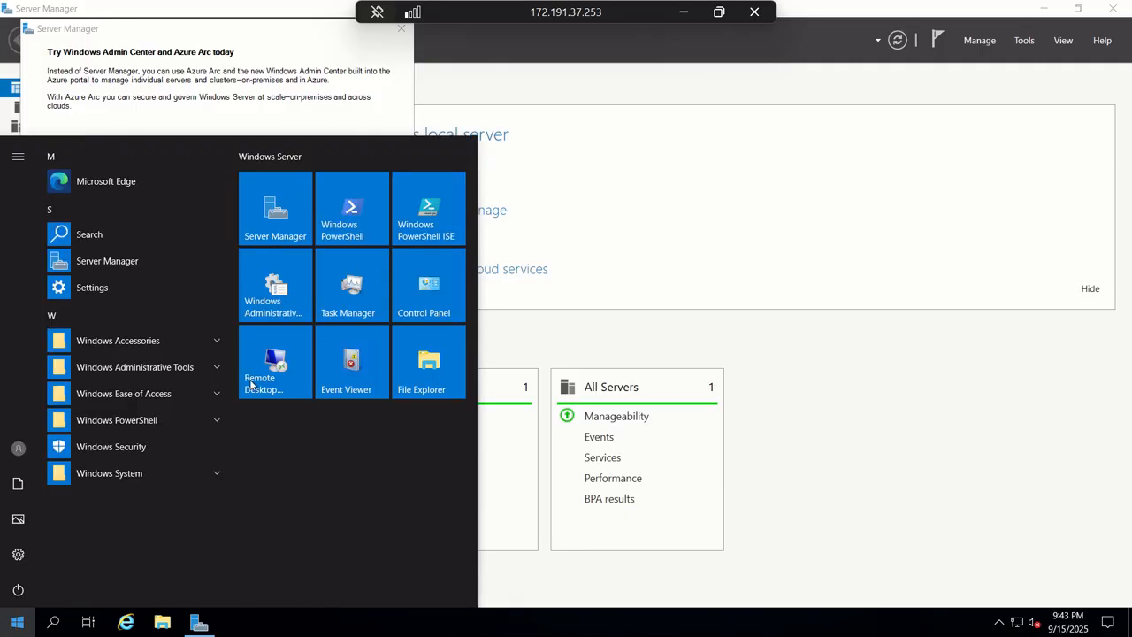
pyautogui.click(352, 222)
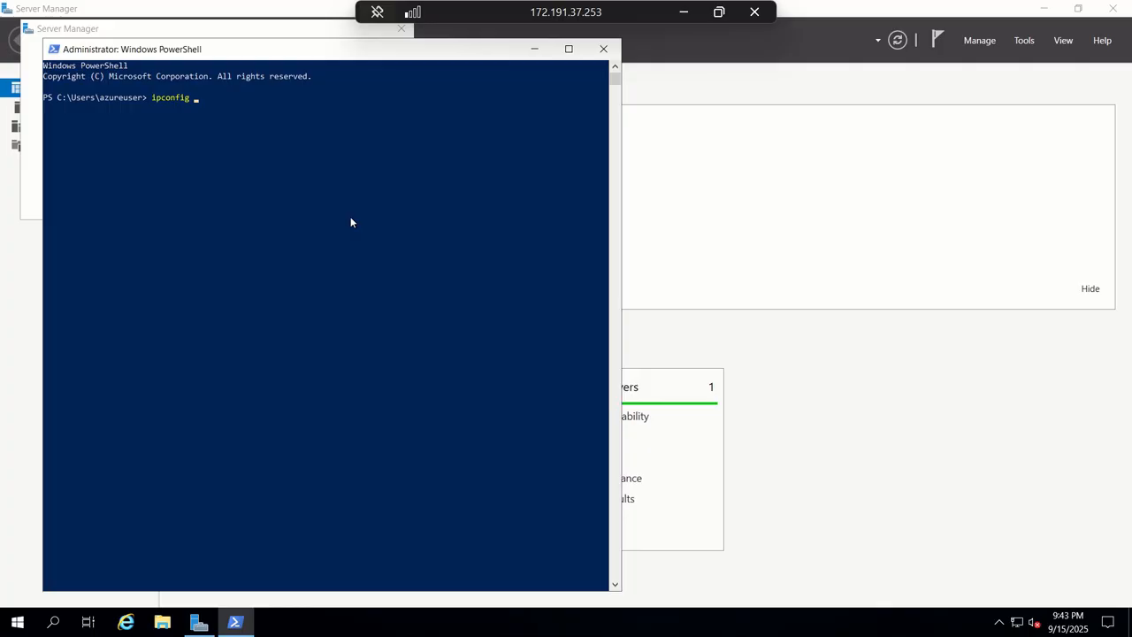
# On VM2, run ipconfig /all (10.20.0.5) and nslookup 10.20.0.4, which returns vm1.internal.cloudapp.net.
pyautogui.write('/all')
pyautogui.press('Return')
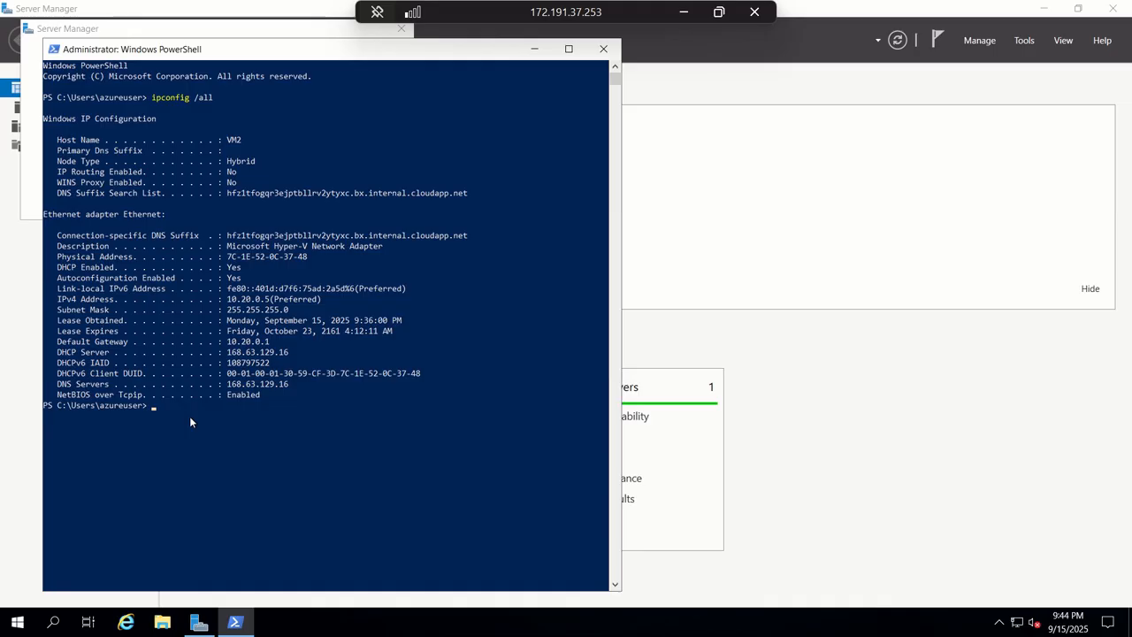
pyautogui.write('ns')
pyautogui.write('4')
pyautogui.press('Left')
pyautogui.press('Left')
pyautogui.press('Left')
pyautogui.press('Left')
pyautogui.write('k')
pyautogui.press('Return')
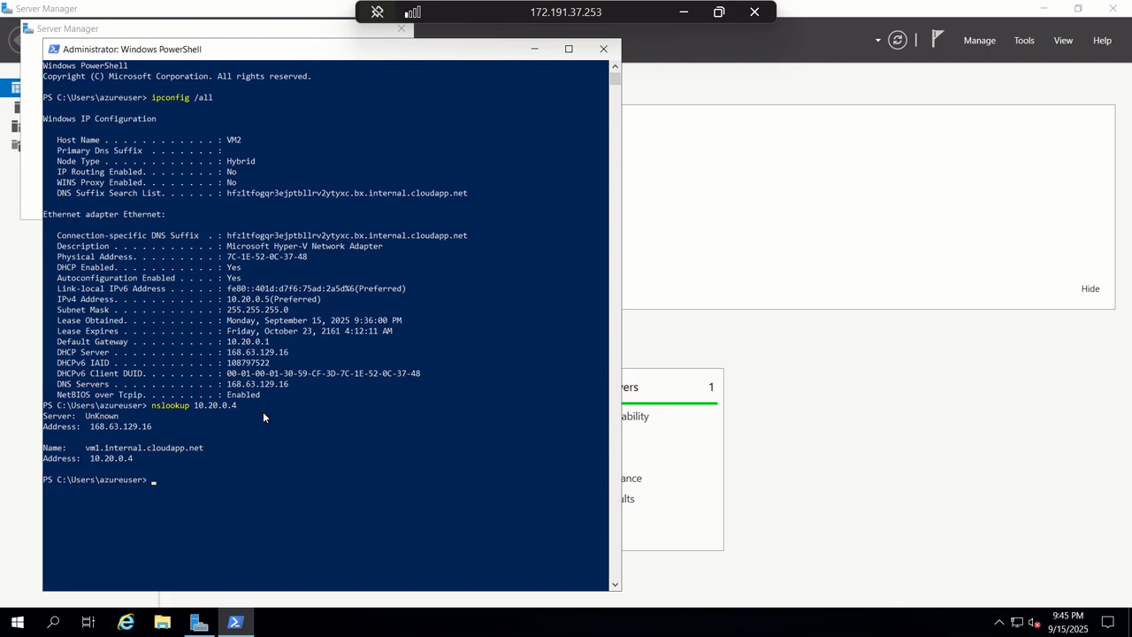
# Run nslookup vm1.contoso.com on VM2, which returns 10.20.0.4.
pyautogui.write('nslookup vm1.contoso.com')
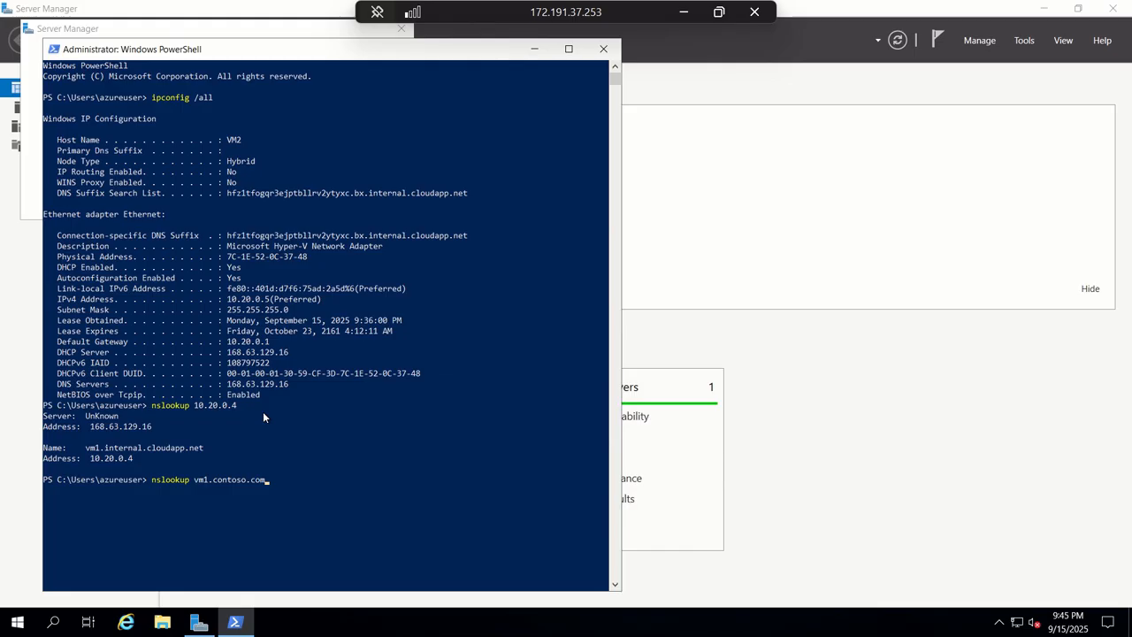
pyautogui.press('Return')
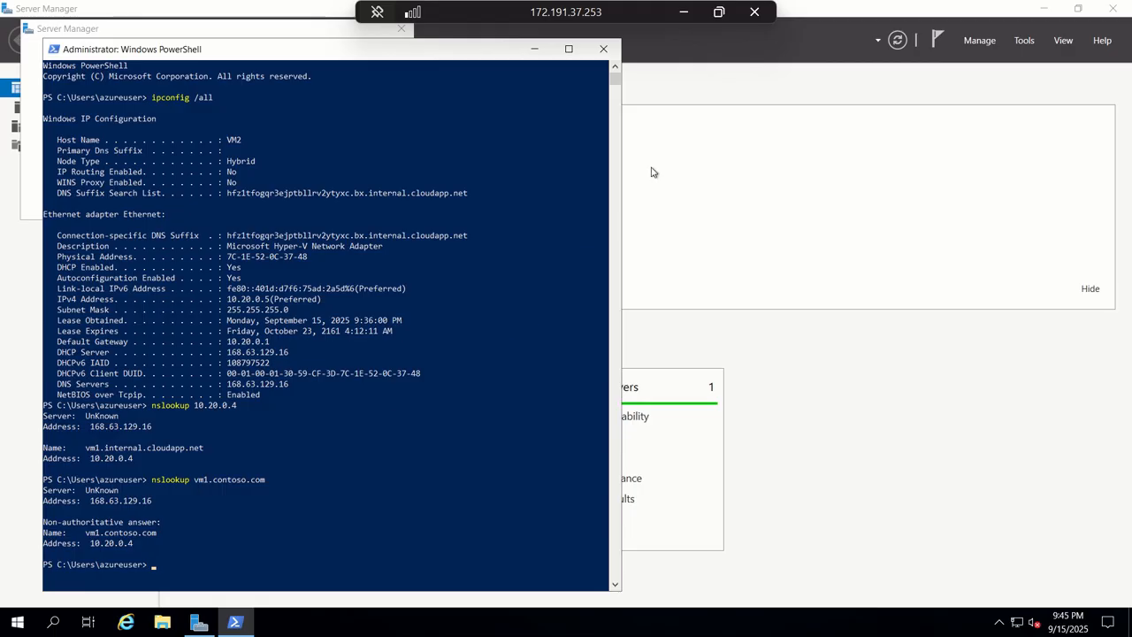
# Switch from the VM2 session to VM1's session and maximize it, showing its PowerShell ipconfig output.
pyautogui.click(718, 12)
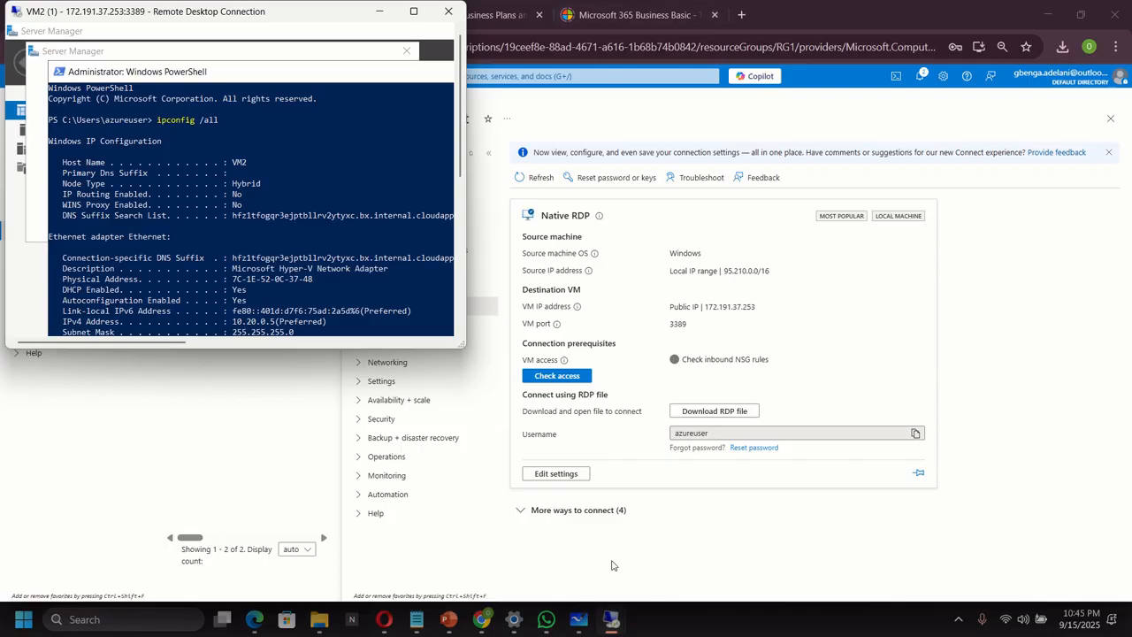
pyautogui.moveTo(611, 620)
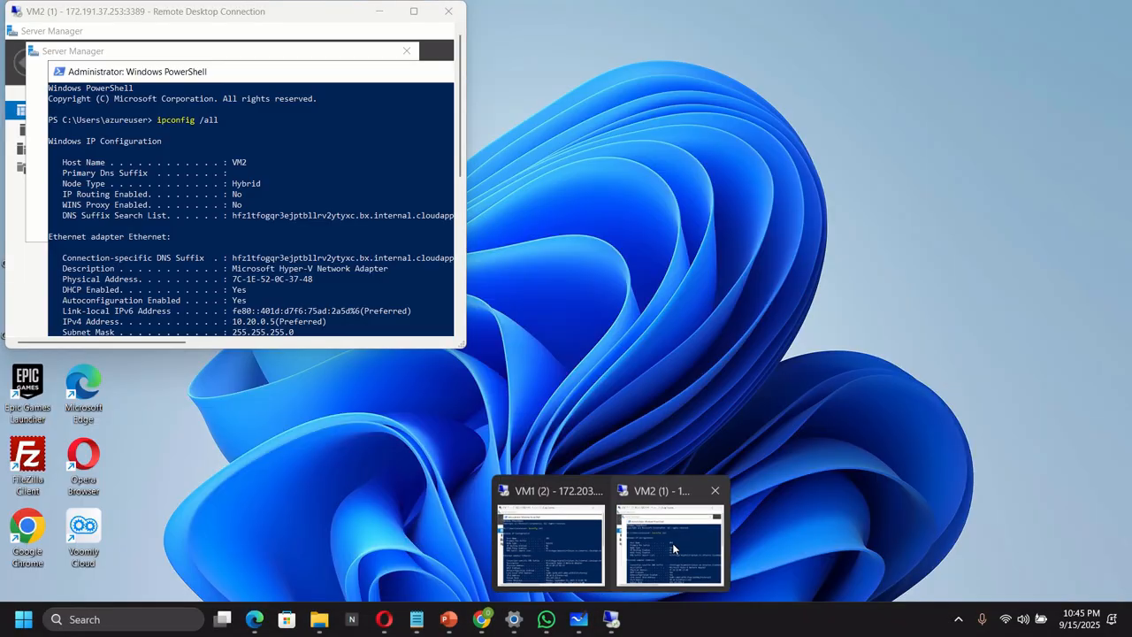
pyautogui.click(670, 542)
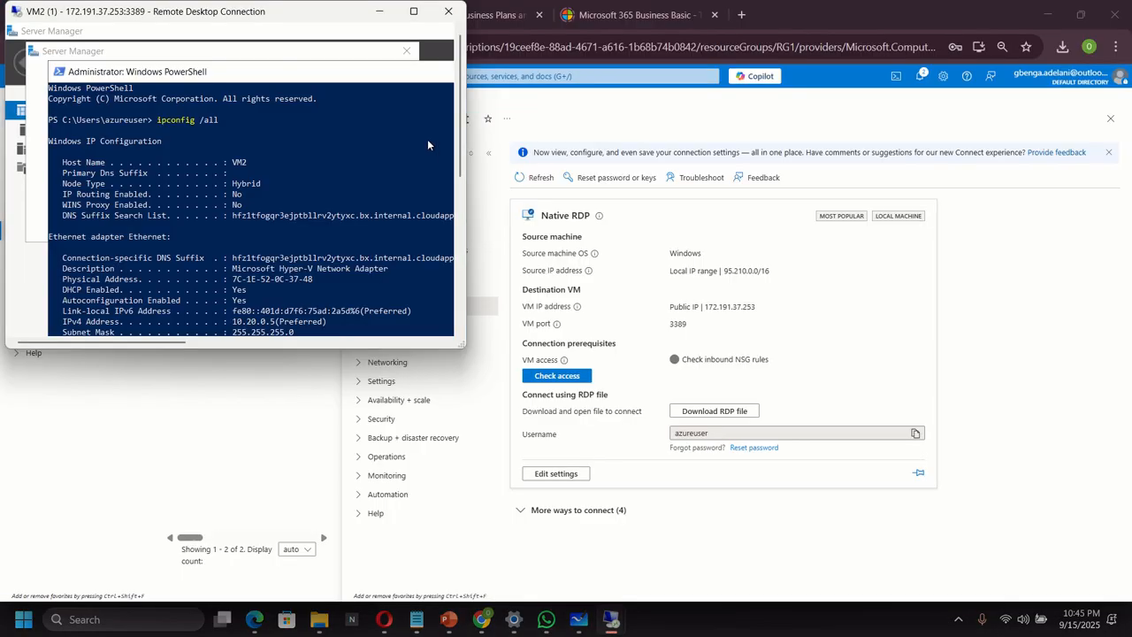
pyautogui.click(413, 11)
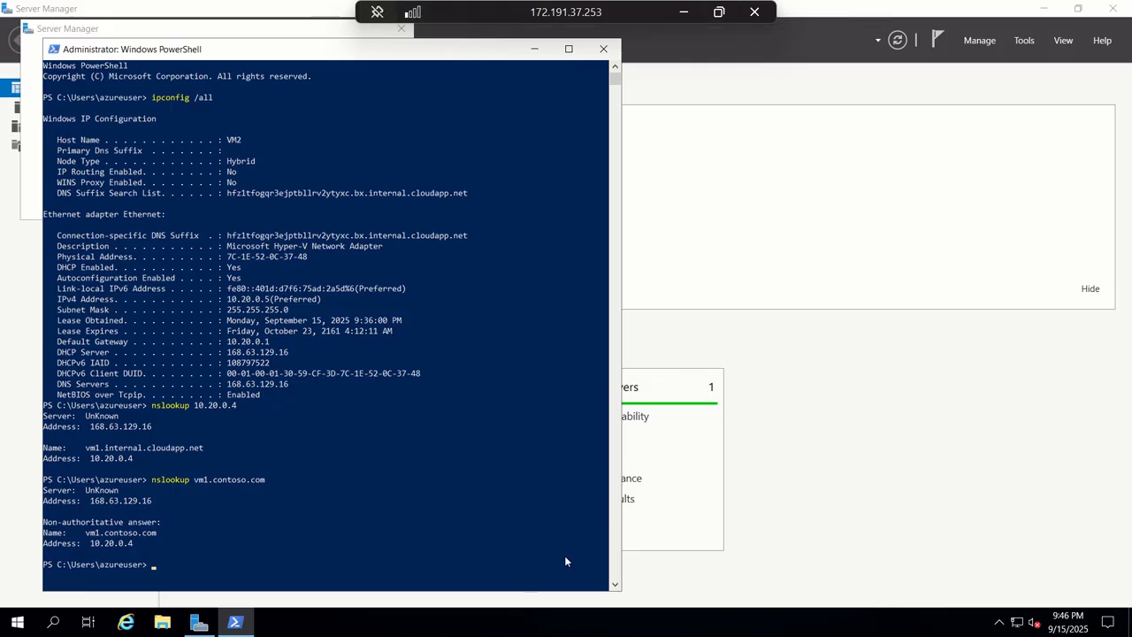
pyautogui.click(719, 12)
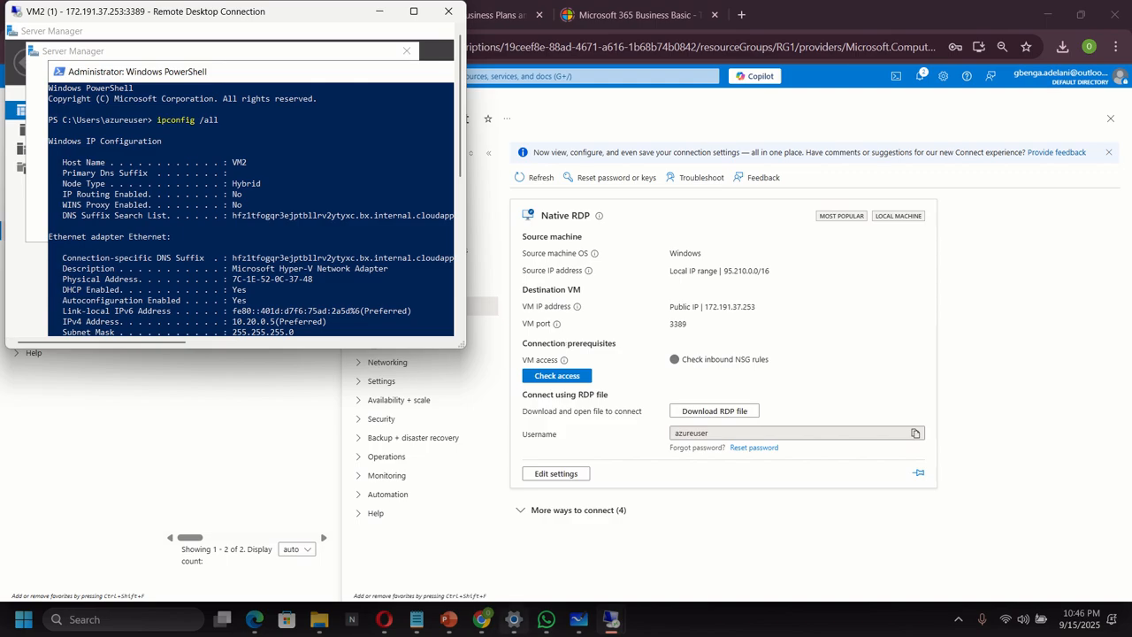
pyautogui.moveTo(608, 625)
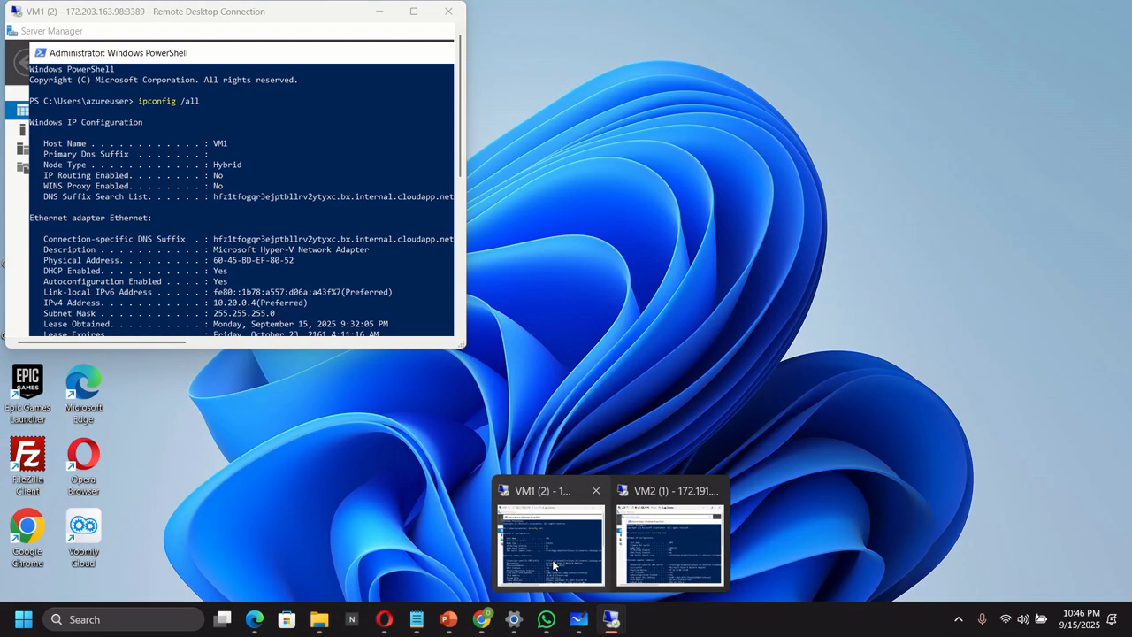
pyautogui.click(554, 566)
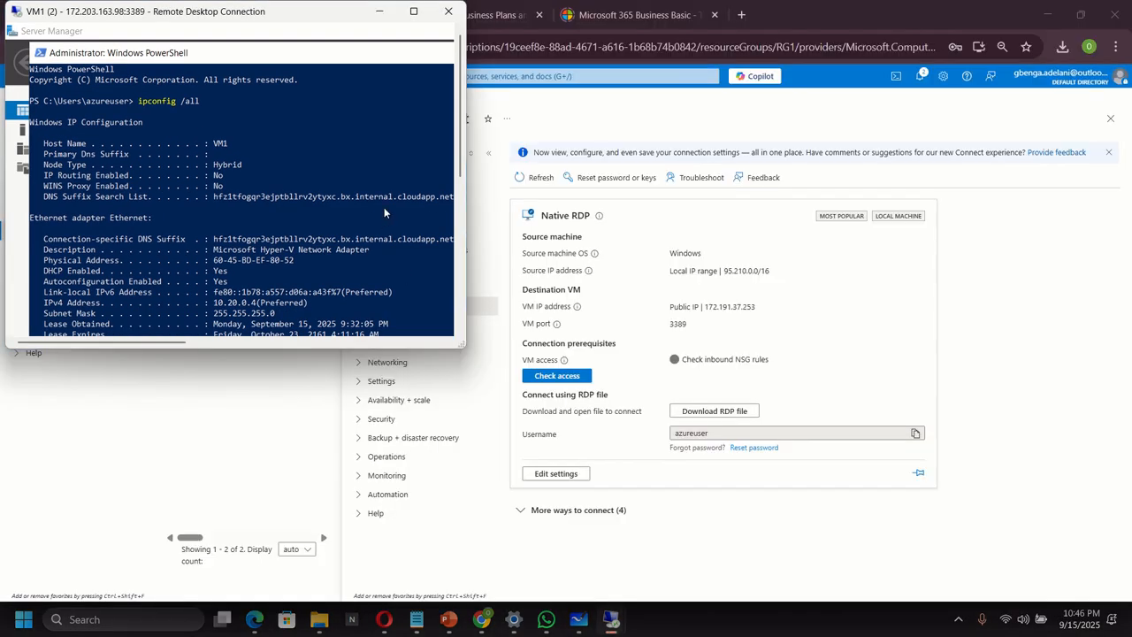
pyautogui.scroll(-3, 384, 207)
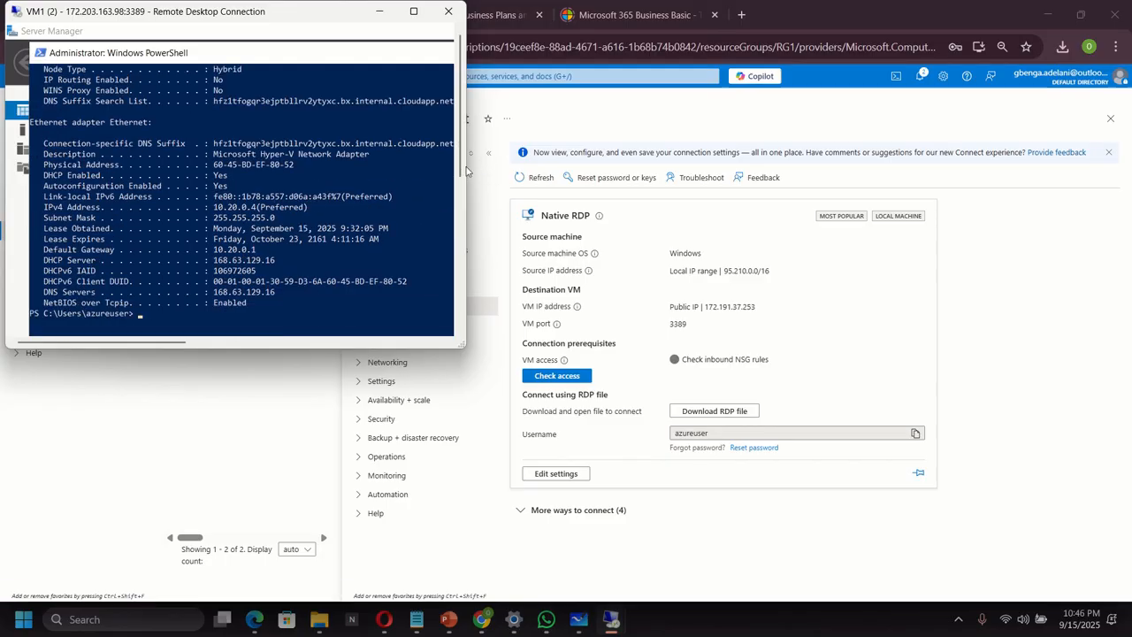
pyautogui.click(414, 12)
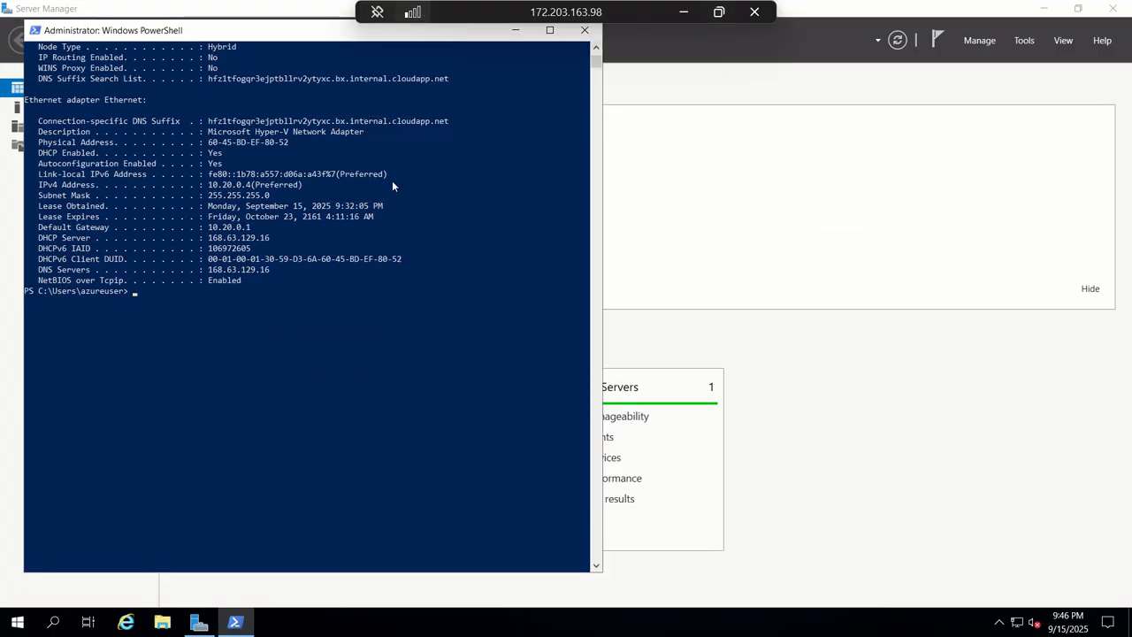
# Run nslookup vm2.contoso.com in VM1's PowerShell console, confirming it resolves to 10.20.0.5.
pyautogui.click(190, 292)
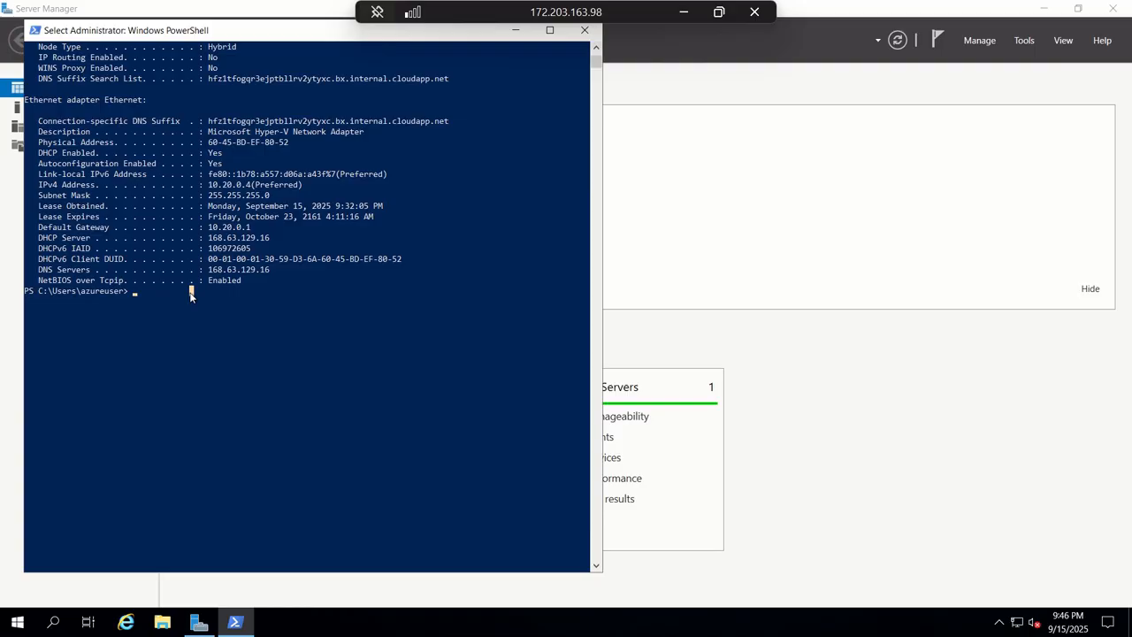
pyautogui.press('Escape')
pyautogui.write('nsl')
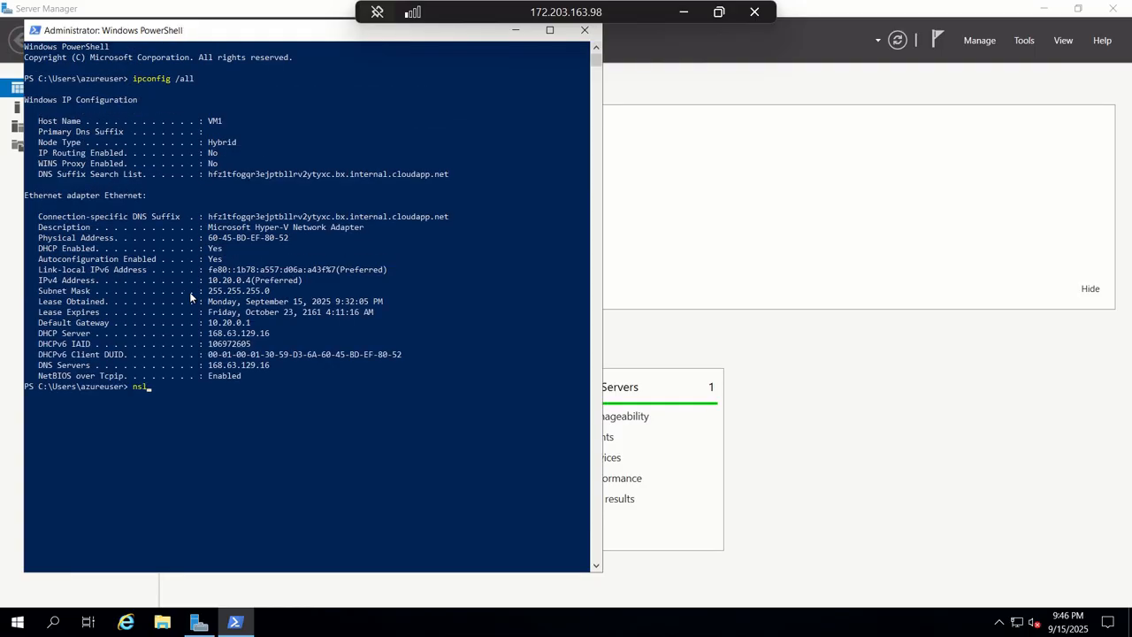
pyautogui.write('oou')
pyautogui.press('BackSpace')
pyautogui.write('kup vm2.contoso.com')
pyautogui.press('Return')
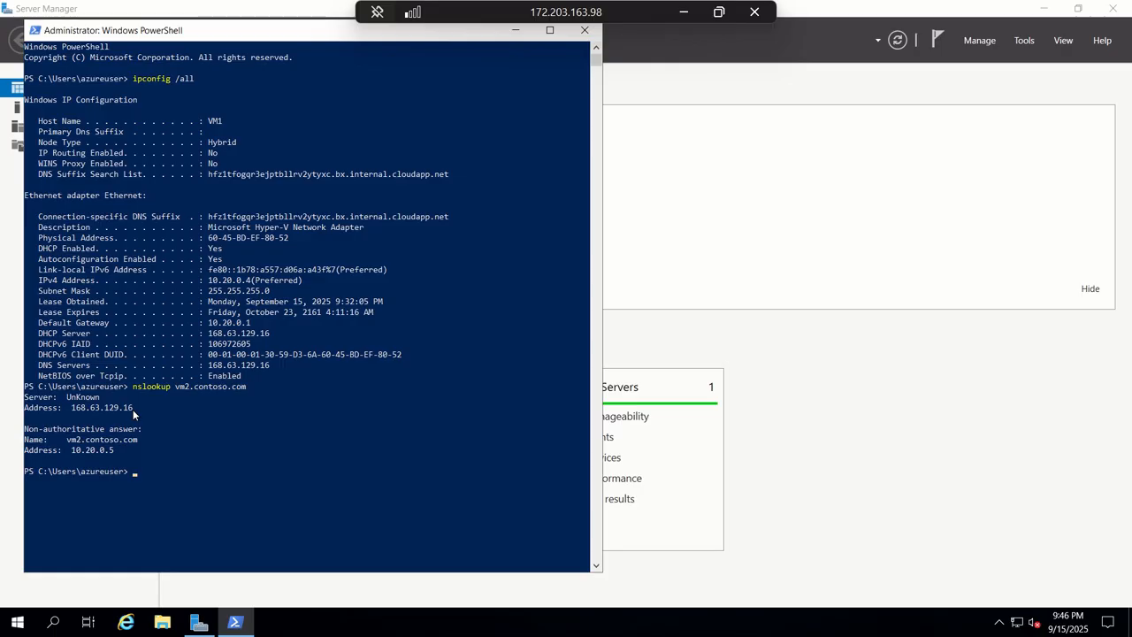